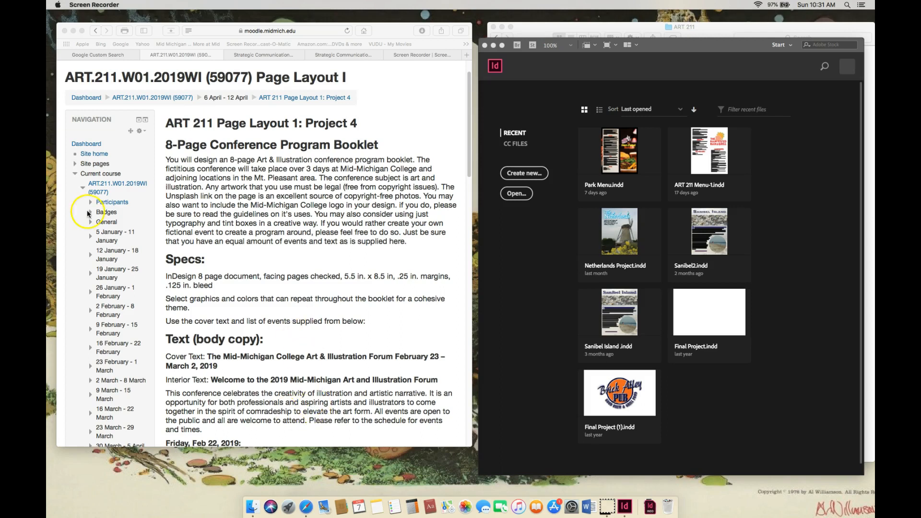
# - Look through the college's official logo downloads page, from the main logo to the official seal
pyautogui.click(275, 54)
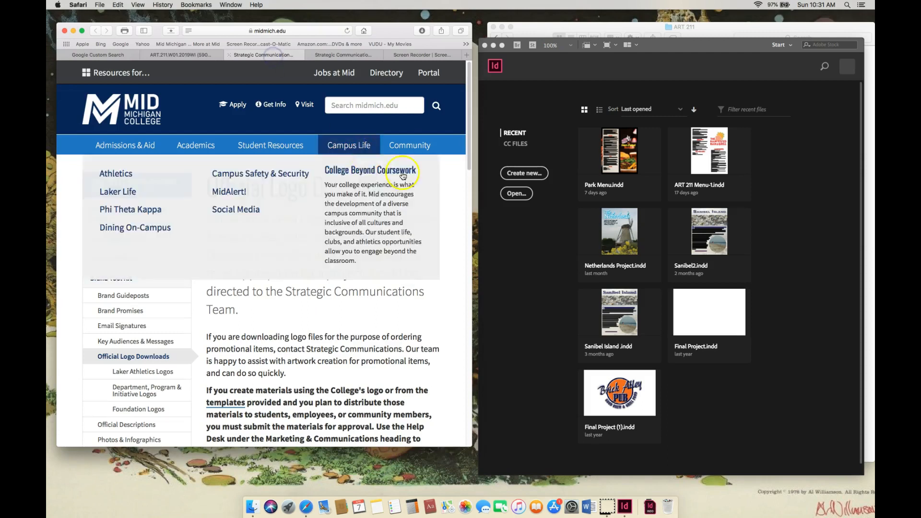
pyautogui.moveTo(470, 142)
pyautogui.mouseDown()
pyautogui.moveTo(489, 318)
pyautogui.moveTo(509, 399)
pyautogui.moveTo(528, 303)
pyautogui.moveTo(531, 186)
pyautogui.mouseUp()
pyautogui.scroll(-5, 447, 191)
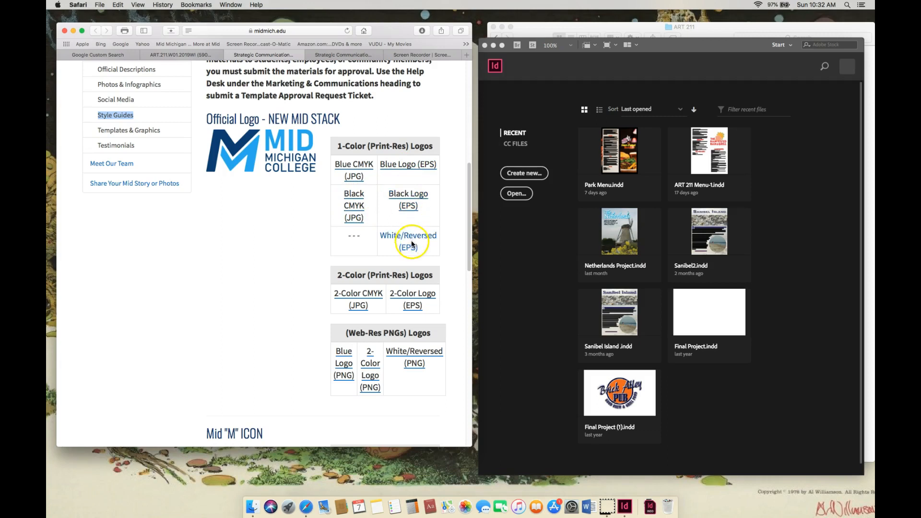
pyautogui.moveTo(469, 243); pyautogui.dragTo(473, 219)
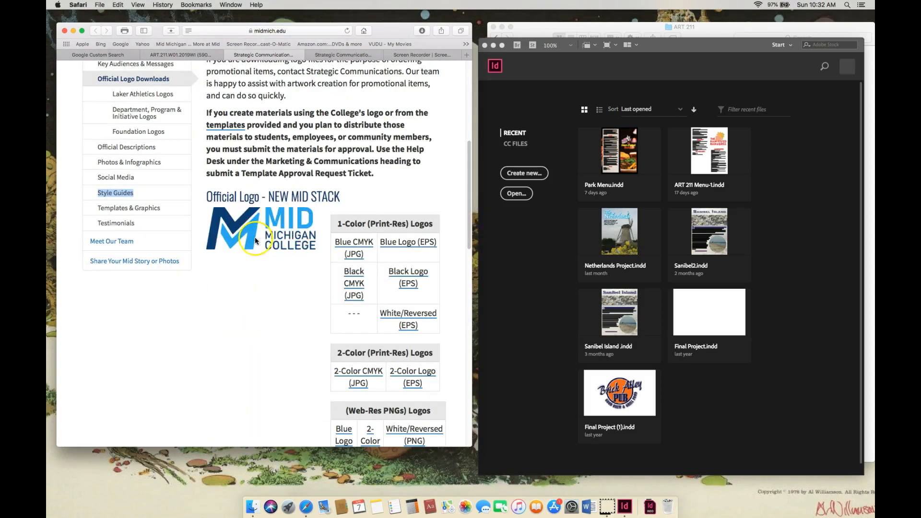
pyautogui.moveTo(468, 195); pyautogui.dragTo(469, 293)
pyautogui.moveTo(472, 261); pyautogui.dragTo(471, 301)
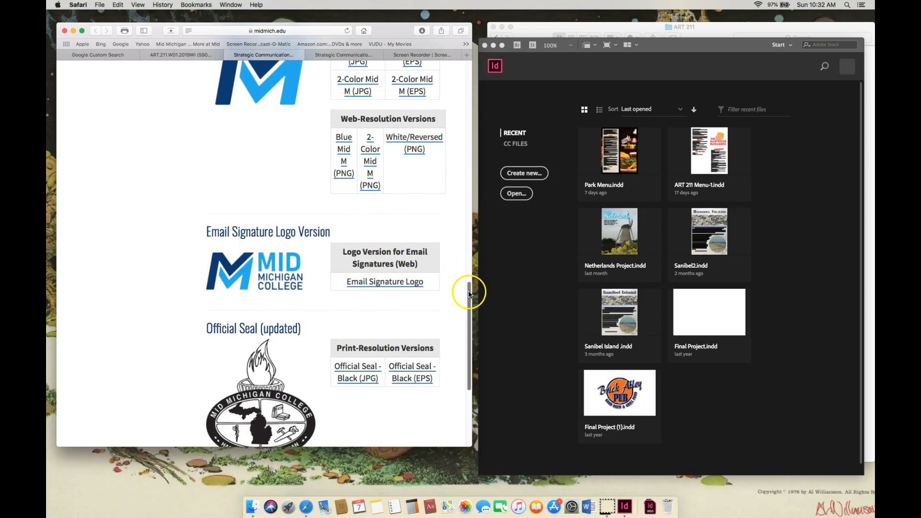
pyautogui.moveTo(469, 292); pyautogui.dragTo(471, 169)
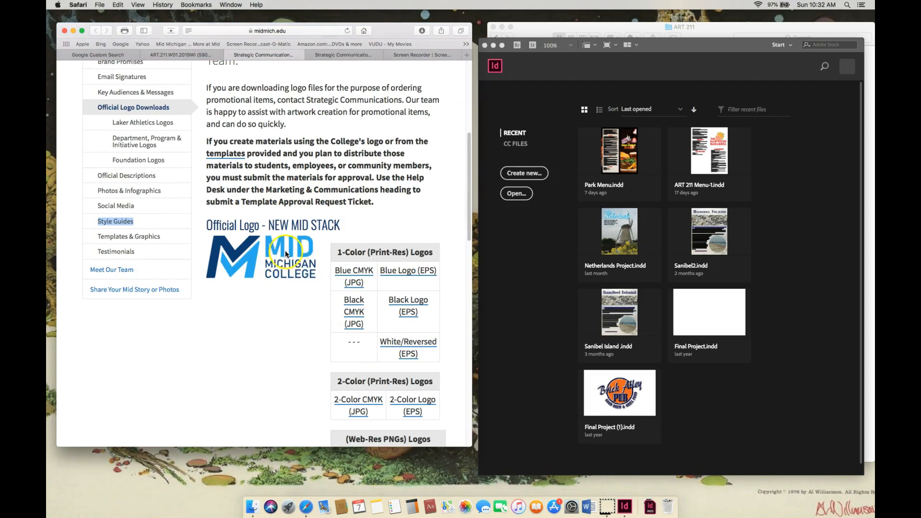
# - Review the official colors on the Style Guides page and return to the Project 4 assignment page
pyautogui.click(345, 55)
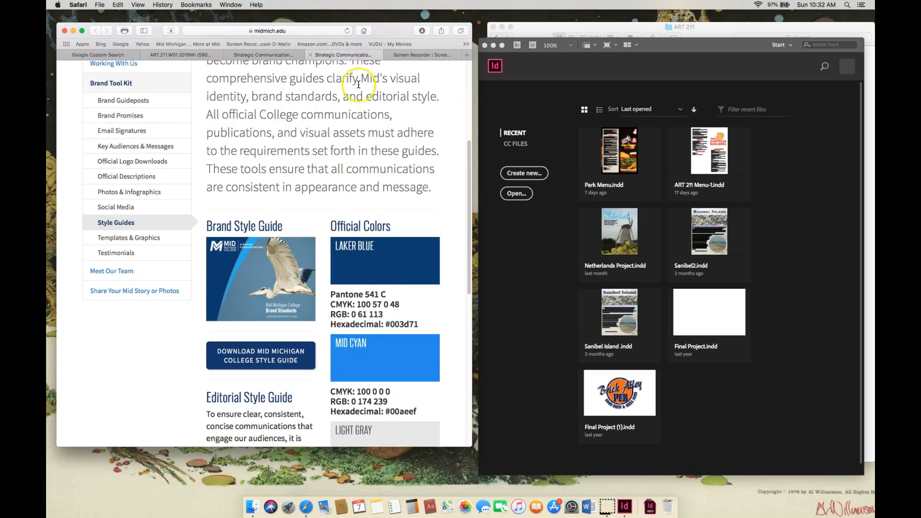
pyautogui.moveTo(467, 171); pyautogui.dragTo(475, 218)
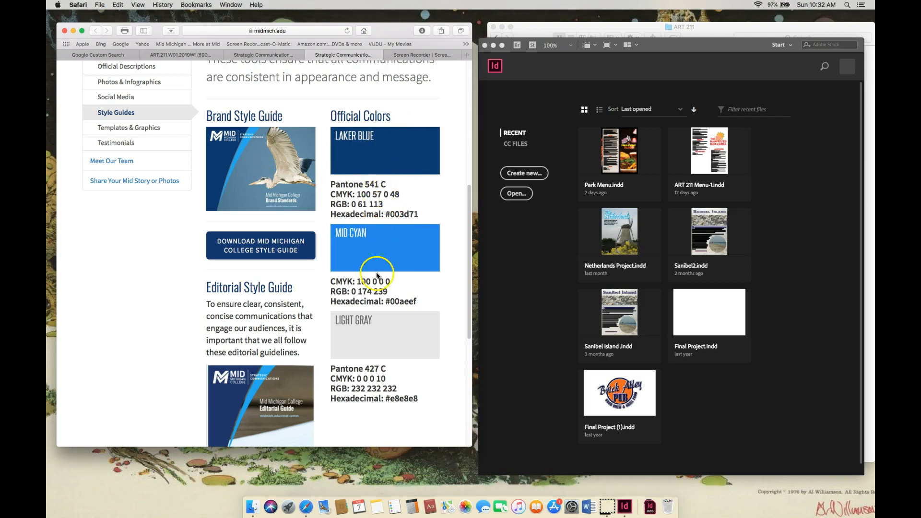
pyautogui.moveTo(469, 231); pyautogui.dragTo(475, 156)
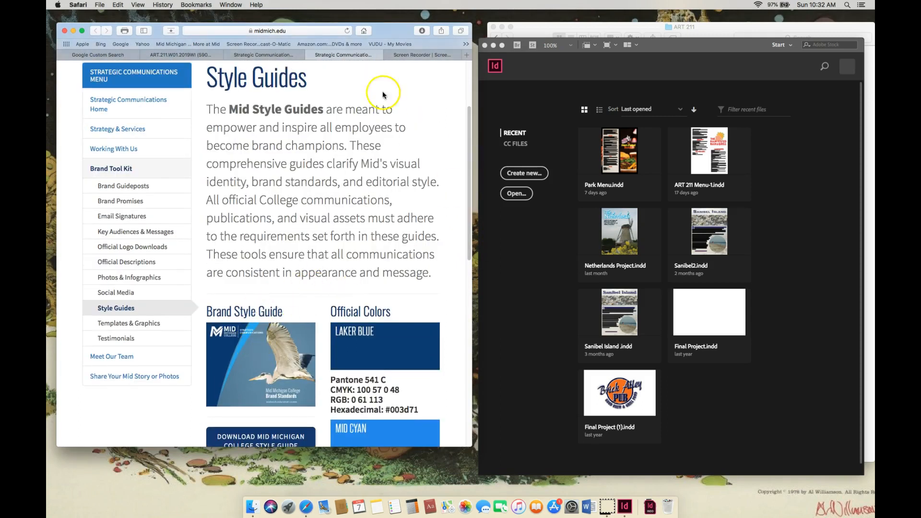
pyautogui.click(198, 56)
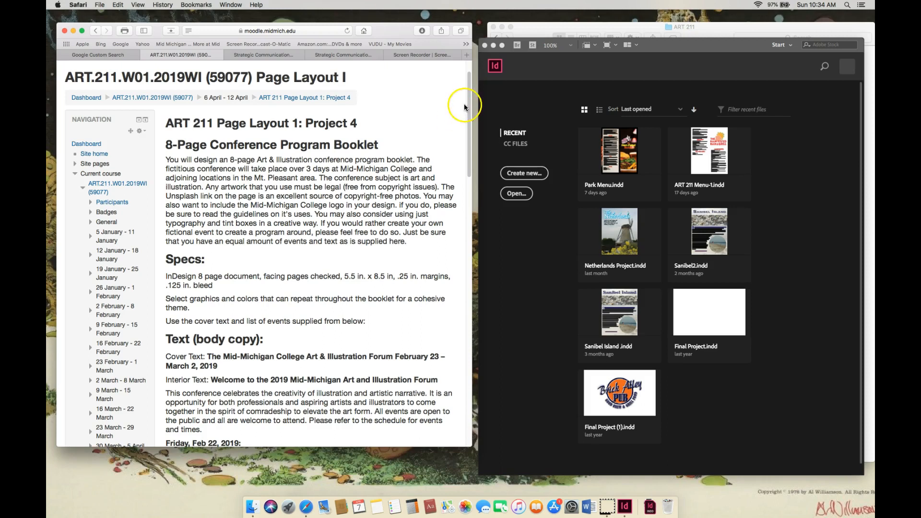
# - Start a new InDesign document and set its units to inches
pyautogui.click(532, 174)
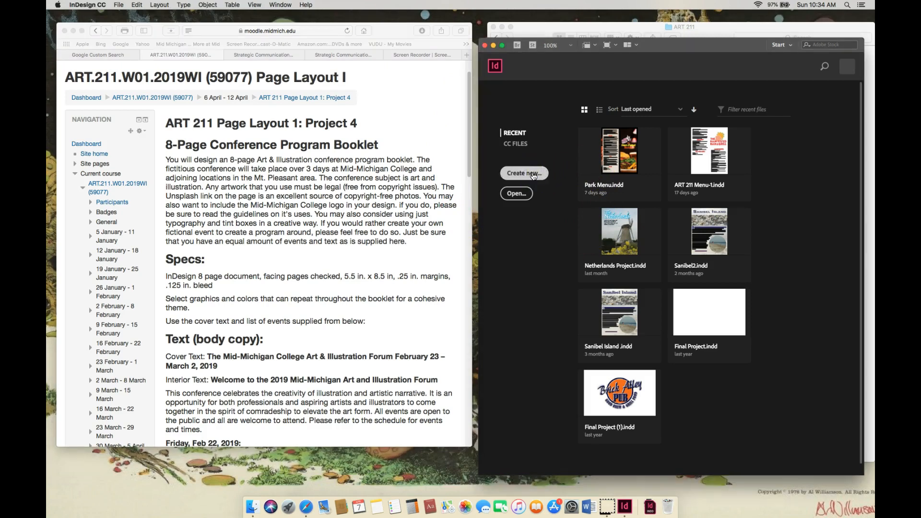
pyautogui.click(533, 174)
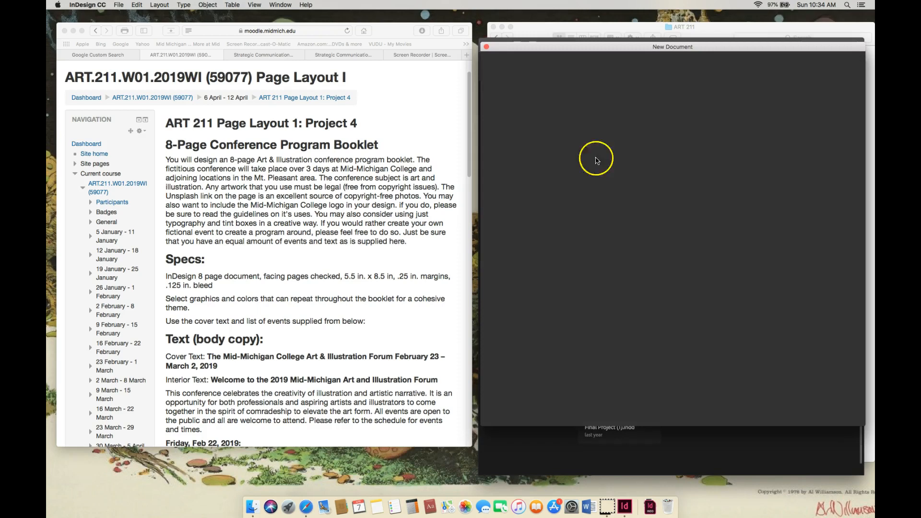
pyautogui.moveTo(722, 49); pyautogui.dragTo(694, 67)
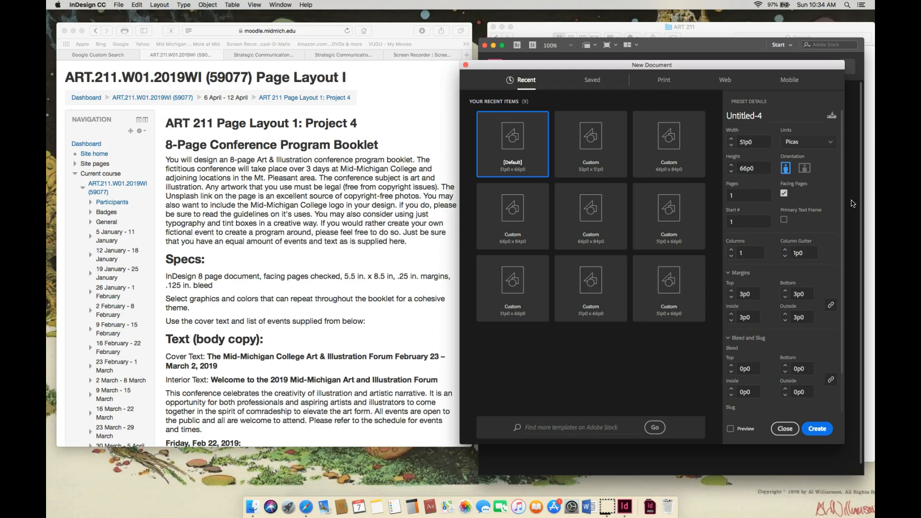
pyautogui.moveTo(755, 68); pyautogui.dragTo(761, 65)
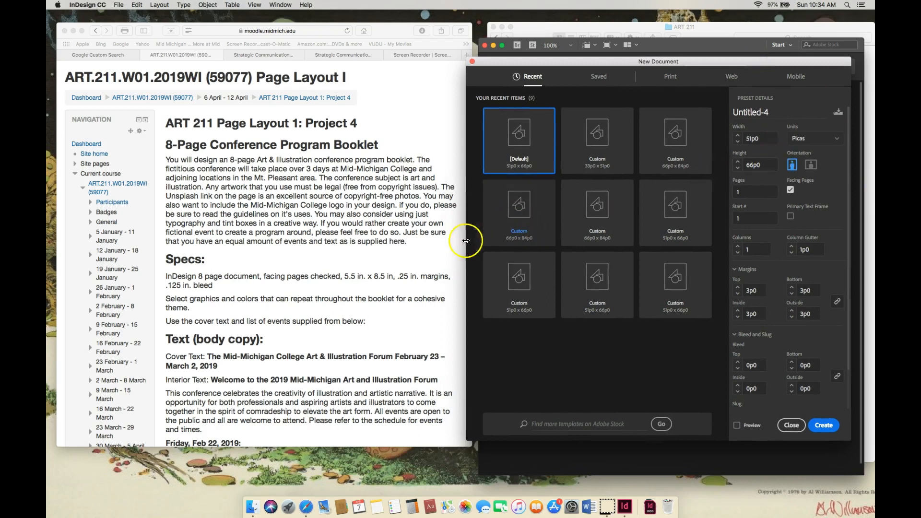
pyautogui.click(833, 144)
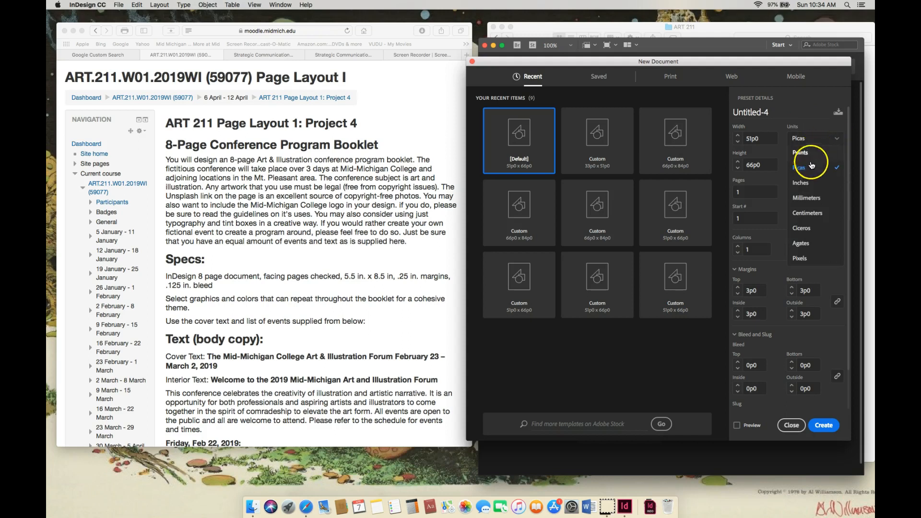
pyautogui.click(800, 183)
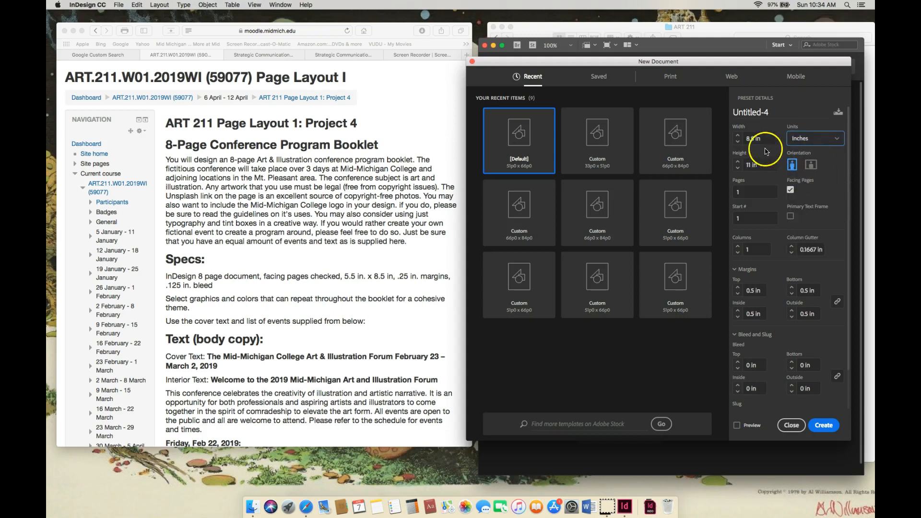
# - Set the new document's page size to 5.5 in wide by 8.5 in high
pyautogui.click(751, 138)
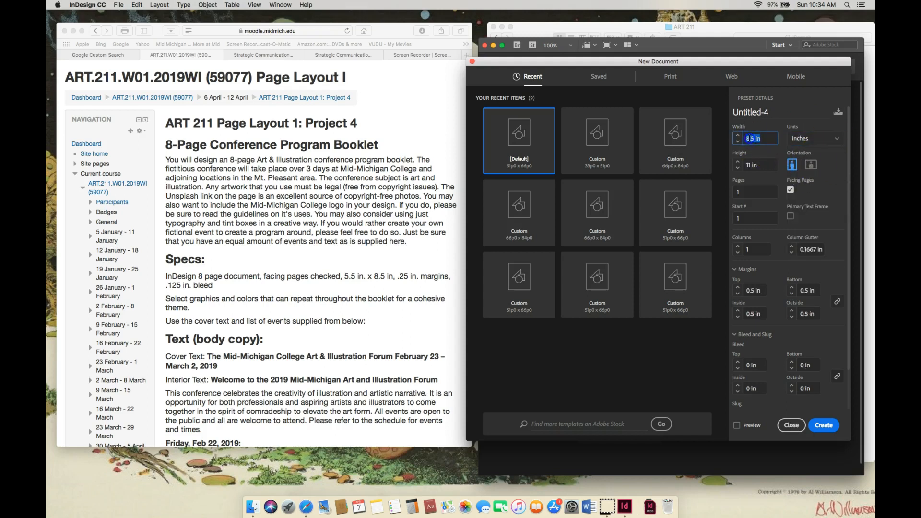
pyautogui.click(750, 138)
pyautogui.press('BackSpace')
pyautogui.write('5')
pyautogui.click(749, 165)
pyautogui.doubleClick(742, 165)
pyautogui.write('8.5')
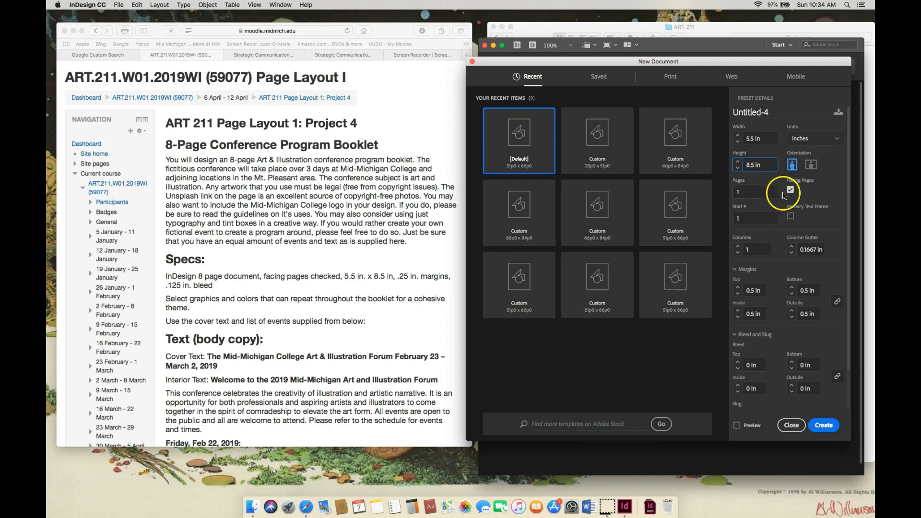
# - Set the new document to 8 pages with facing pages enabled and 2 columns
pyautogui.doubleClick(734, 193)
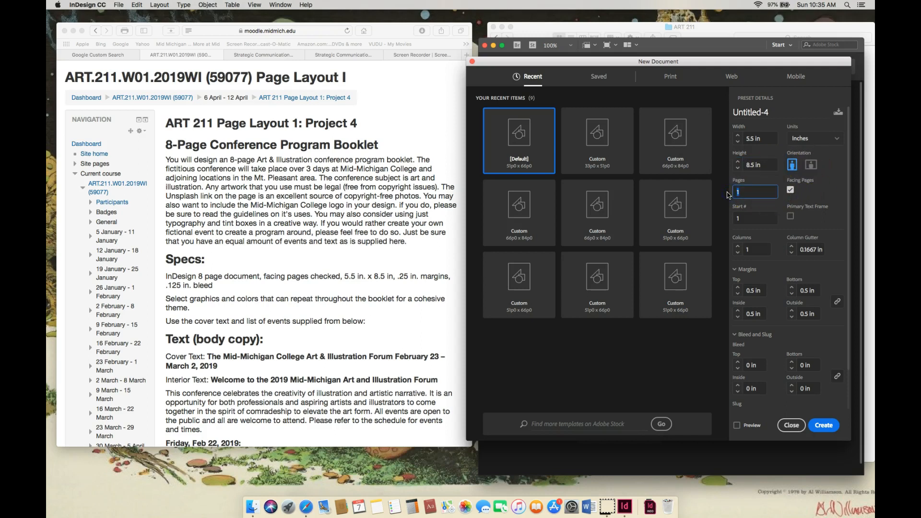
pyautogui.write('8')
pyautogui.press('Tab')
pyautogui.click(790, 191)
pyautogui.click(790, 191)
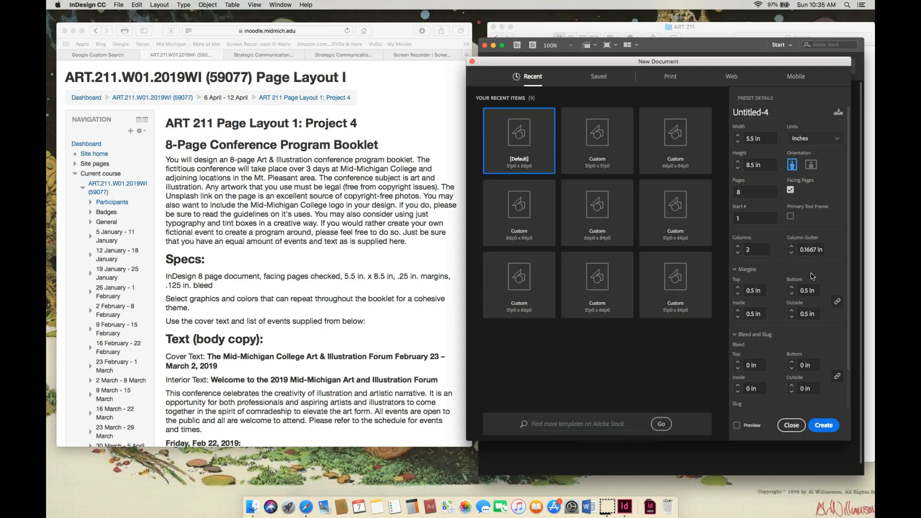
# - Set all margins to 0.25 in and all bleeds to 0.125 in, and create the document
pyautogui.click(738, 294)
pyautogui.click(739, 294)
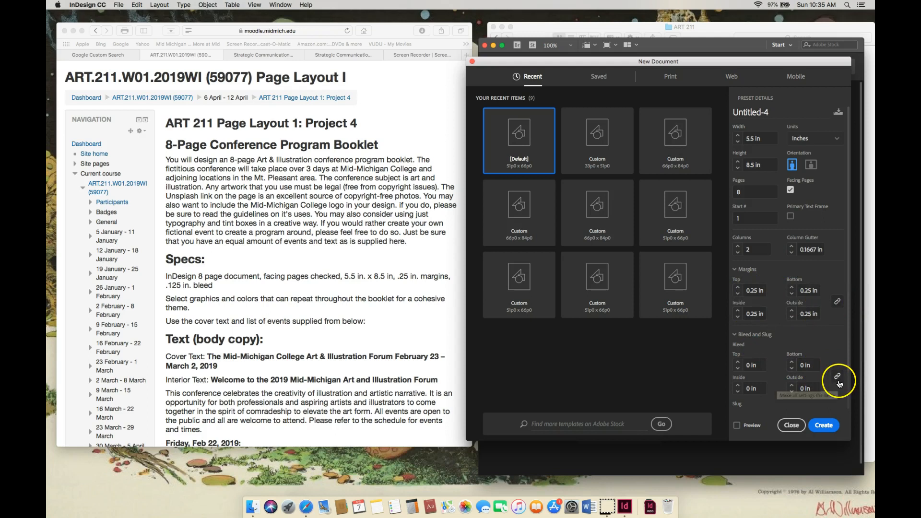
pyautogui.click(737, 363)
pyautogui.click(841, 330)
pyautogui.moveTo(849, 339); pyautogui.dragTo(848, 407)
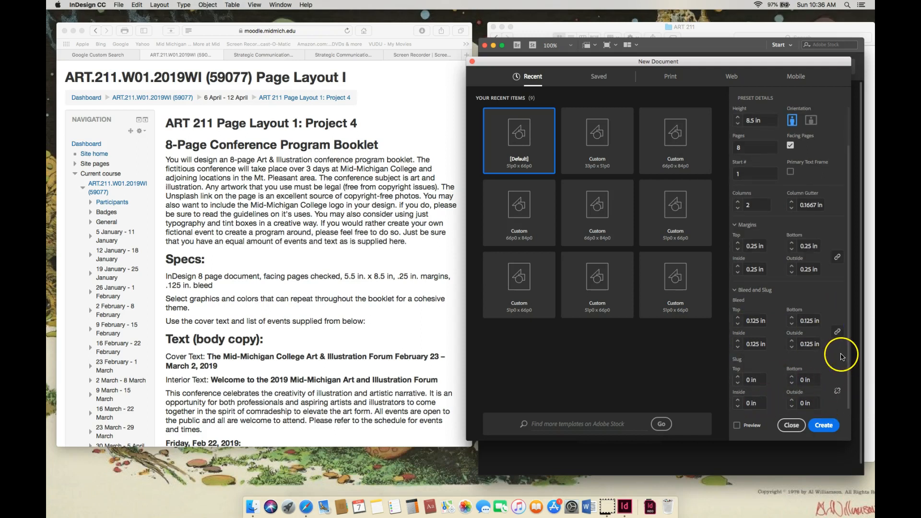
pyautogui.click(840, 425)
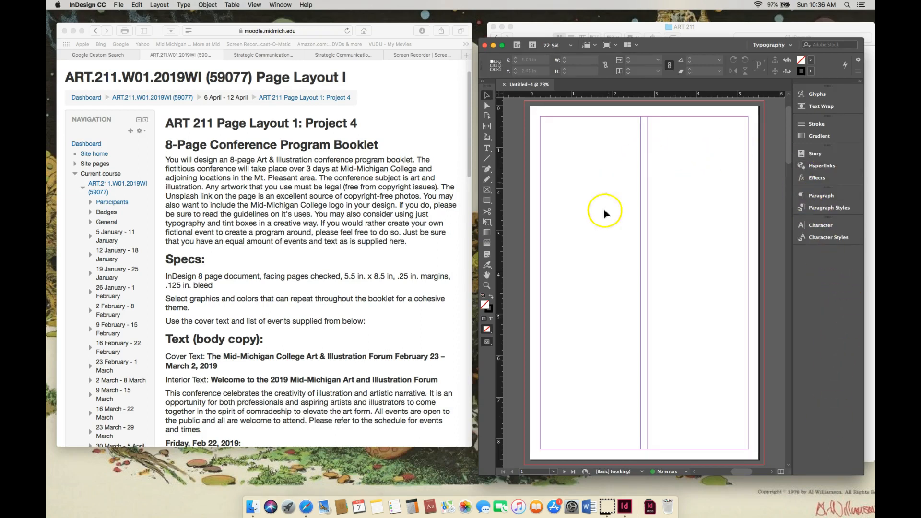
# - Enlarge the document window and add two horizontal ruler guides at about 5 in and 4.51 in
pyautogui.click(658, 202)
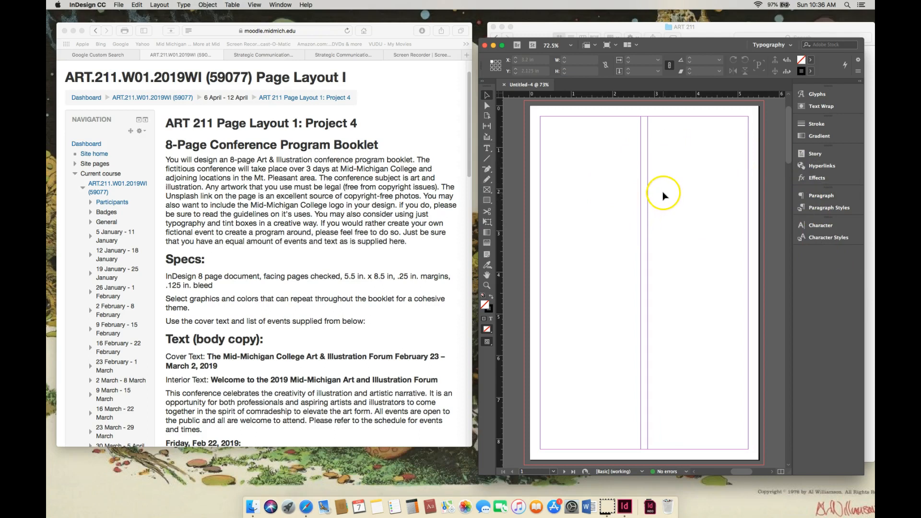
pyautogui.moveTo(790, 158); pyautogui.dragTo(790, 157)
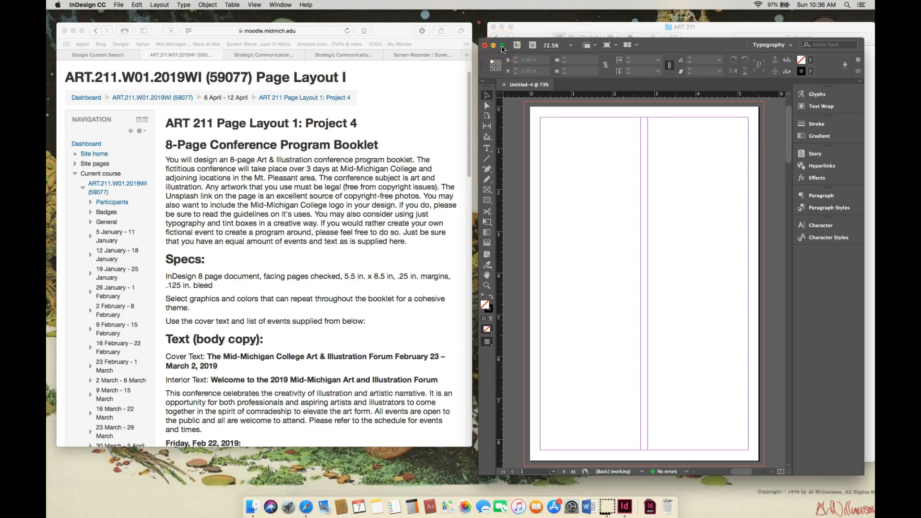
pyautogui.click(502, 46)
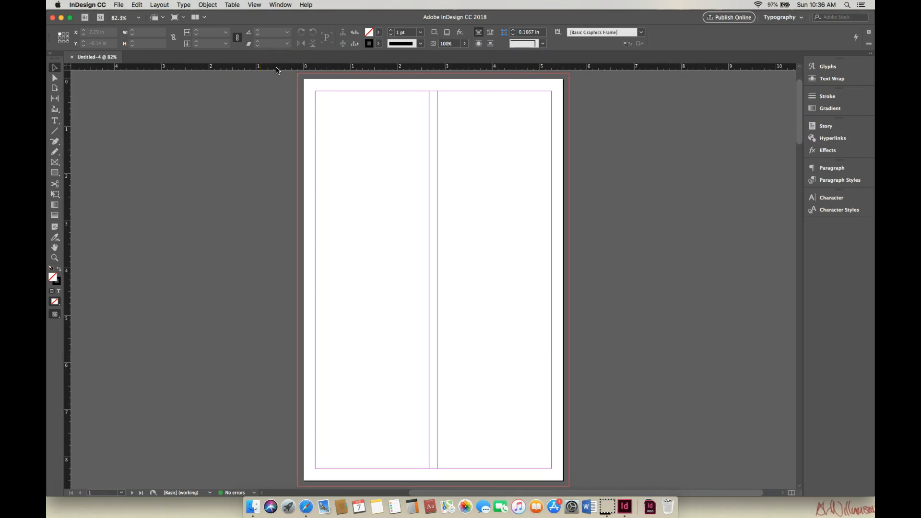
pyautogui.moveTo(277, 70); pyautogui.dragTo(260, 315)
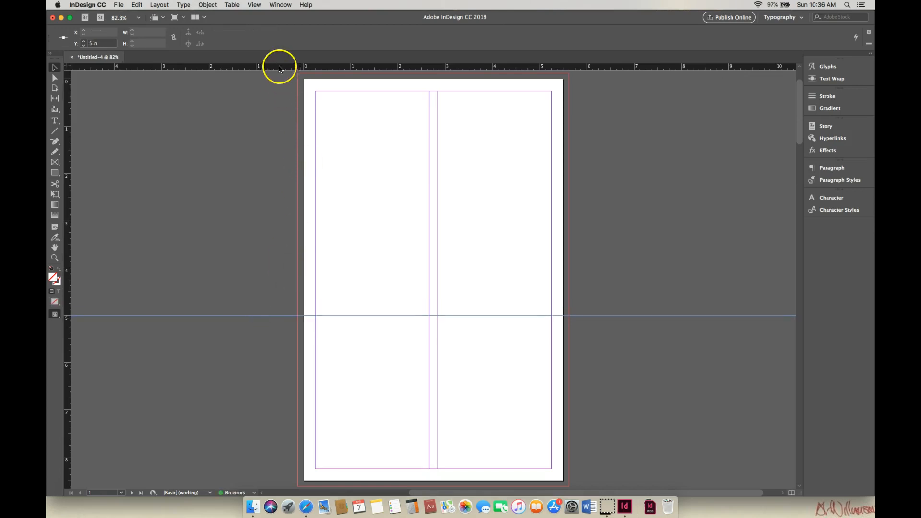
pyautogui.moveTo(278, 67); pyautogui.dragTo(268, 291)
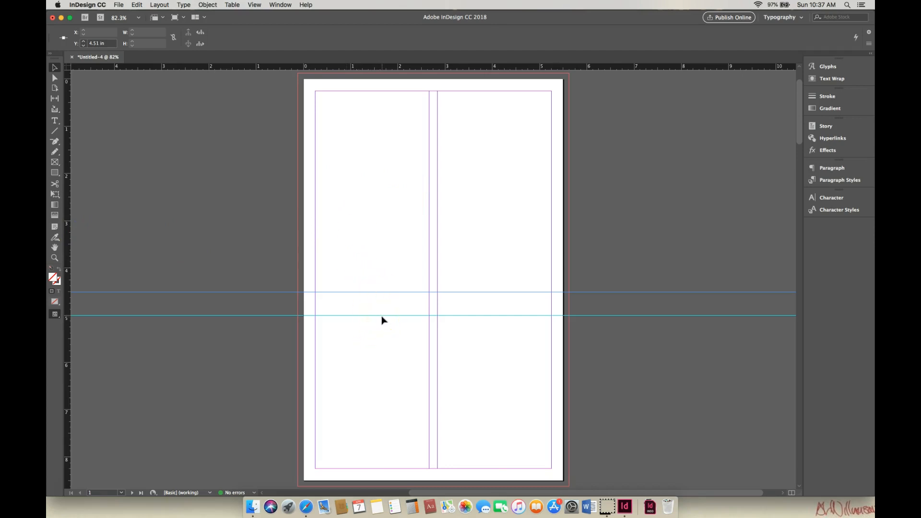
# - Move the lower guide to 5.5 in and the upper one to about 4.98 in, and restore the smaller window beside the browser
pyautogui.moveTo(382, 317); pyautogui.dragTo(381, 339)
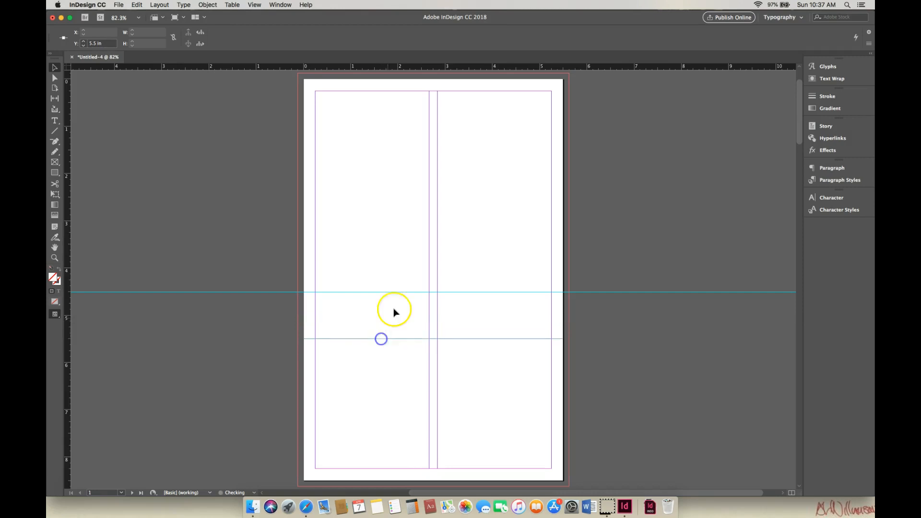
pyautogui.moveTo(398, 292); pyautogui.dragTo(397, 315)
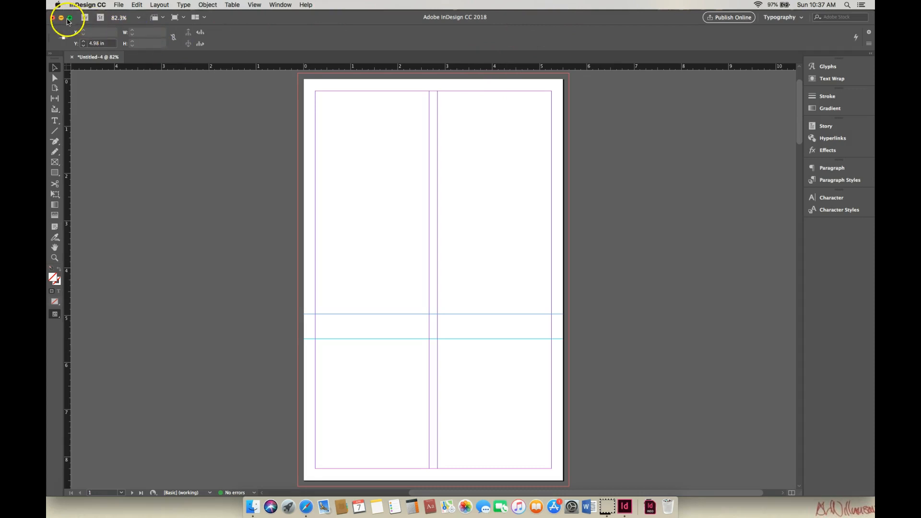
pyautogui.click(69, 18)
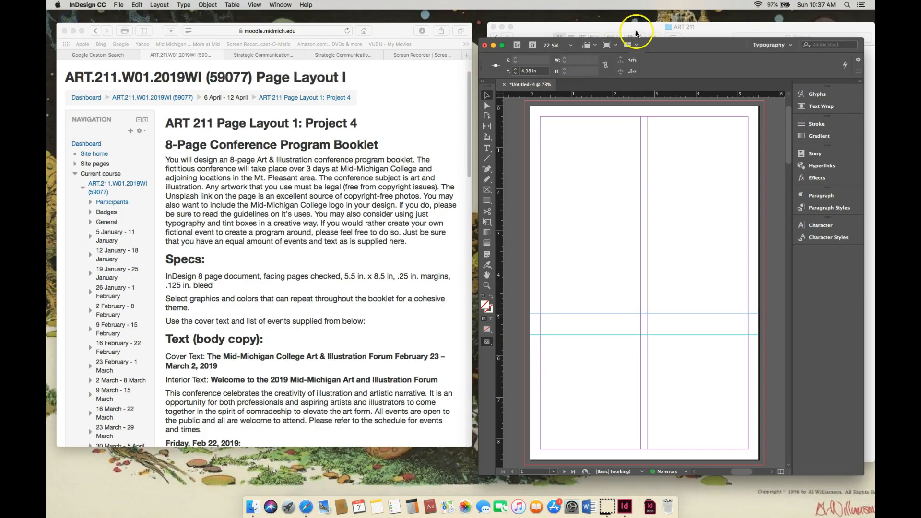
pyautogui.moveTo(686, 47); pyautogui.dragTo(684, 29)
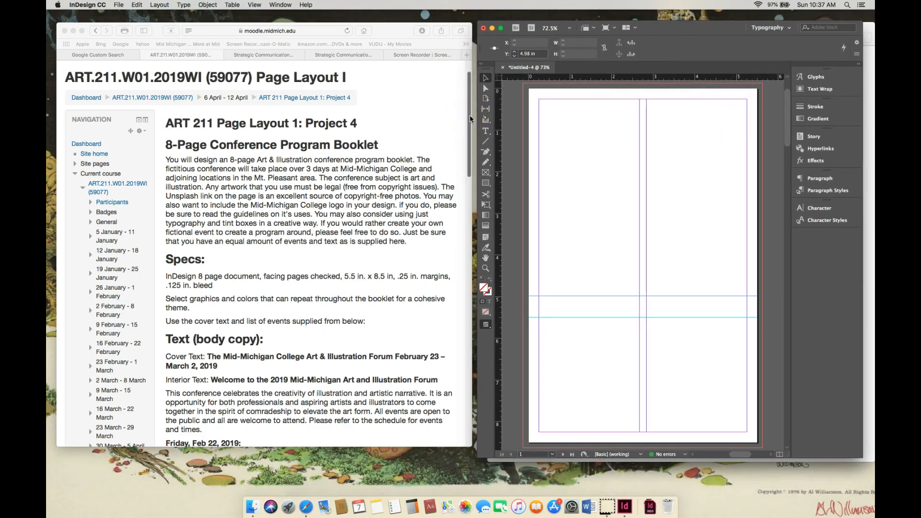
# - Show the official color swatches and their CMYK values on the college's Style Guides page
pyautogui.click(346, 56)
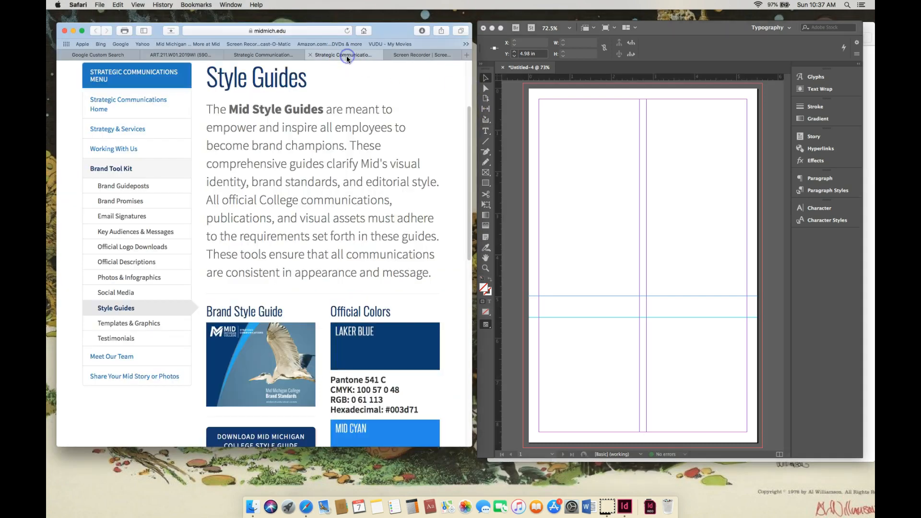
pyautogui.click(467, 176)
pyautogui.moveTo(467, 177); pyautogui.dragTo(468, 246)
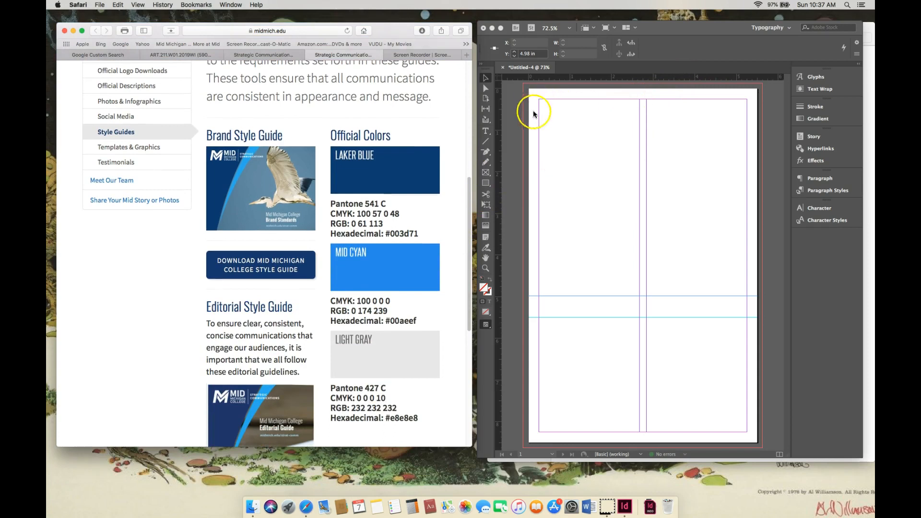
# - Draw a rectangle about 5.685 by 5.115 in from the page's upper-left bleed corner down to the upper guide
pyautogui.click(487, 186)
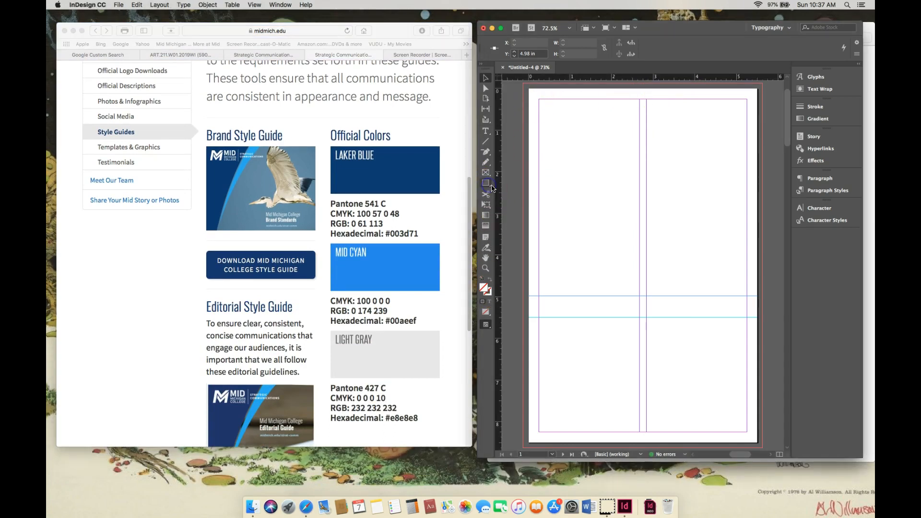
pyautogui.moveTo(523, 83); pyautogui.dragTo(760, 296)
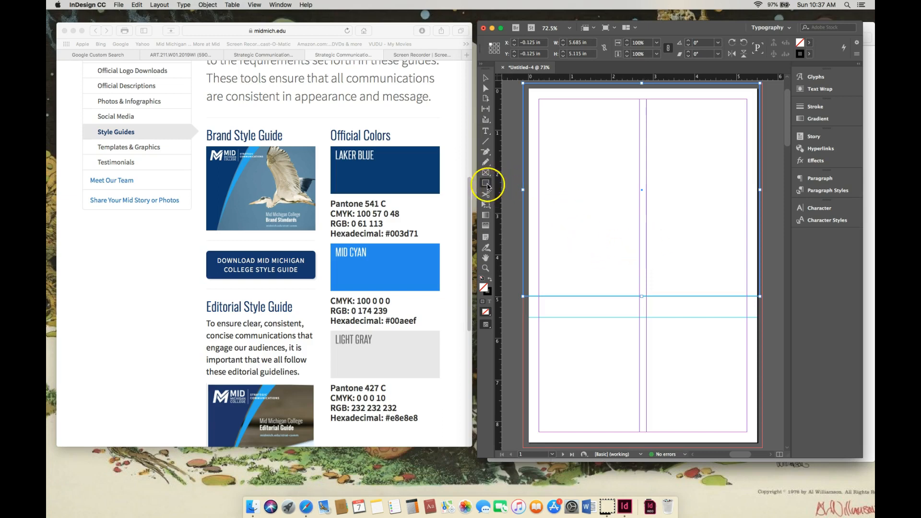
pyautogui.click(488, 184)
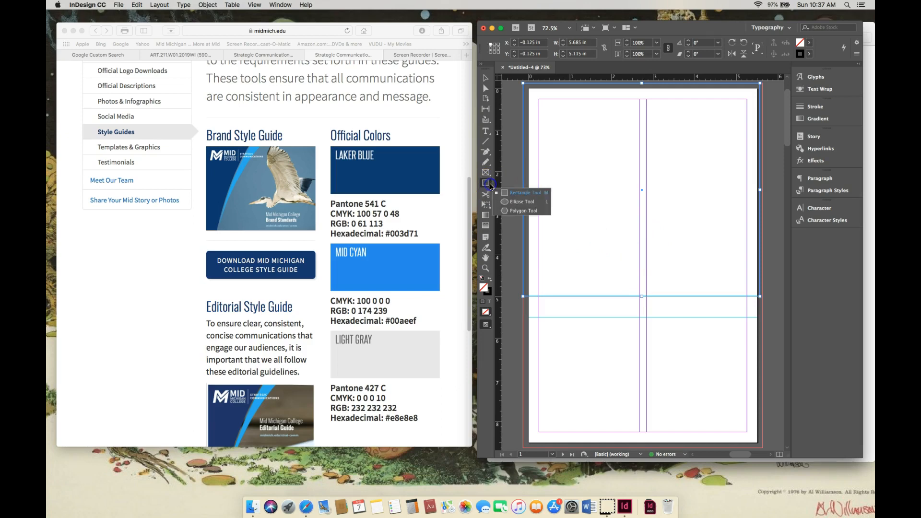
# - Remove the rectangle's stroke and extend its lower-right corner to the bleed edge, making it about 5.743 by 5.088 in
pyautogui.click(485, 182)
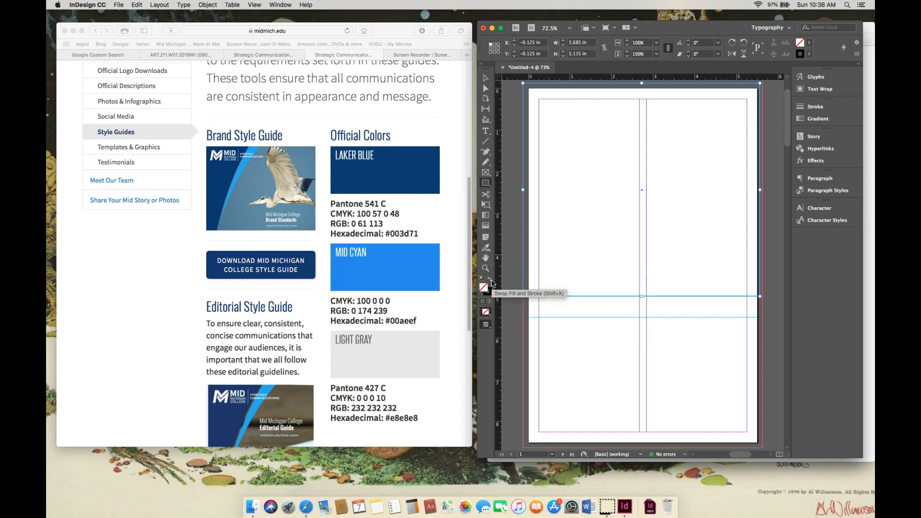
pyautogui.click(491, 280)
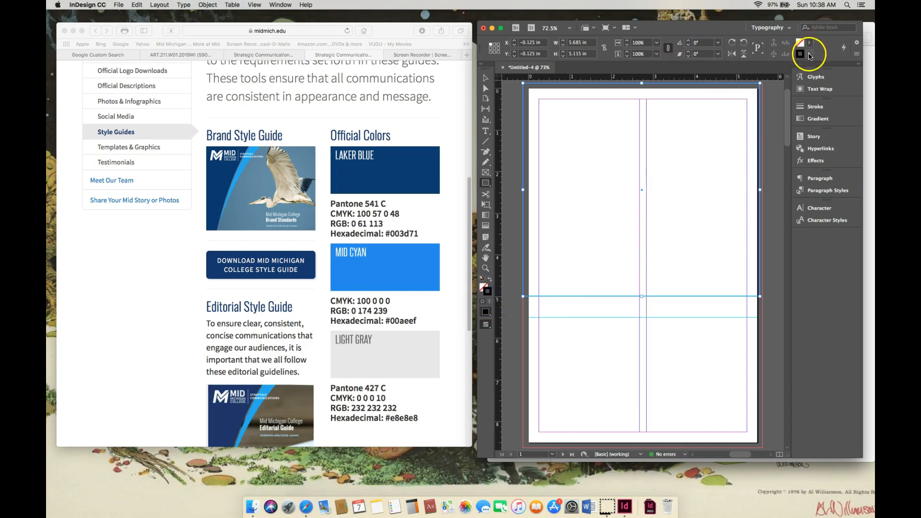
pyautogui.click(809, 55)
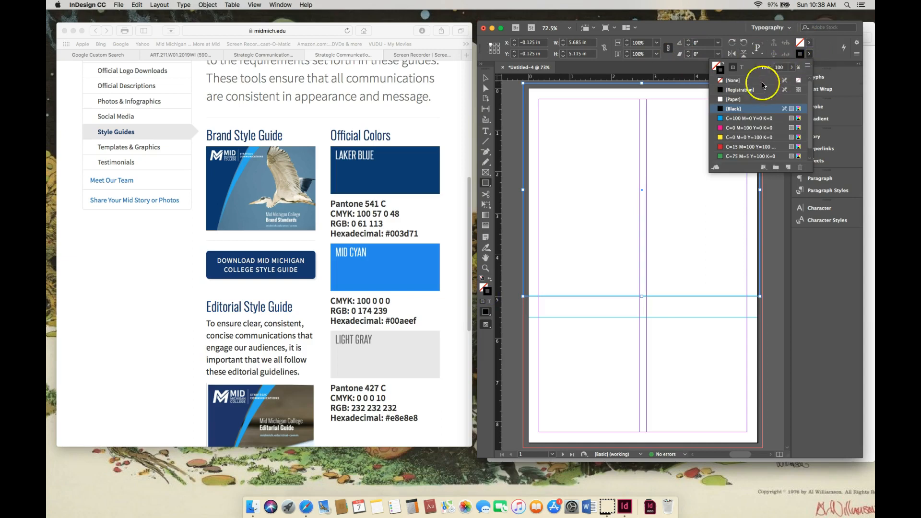
pyautogui.click(722, 82)
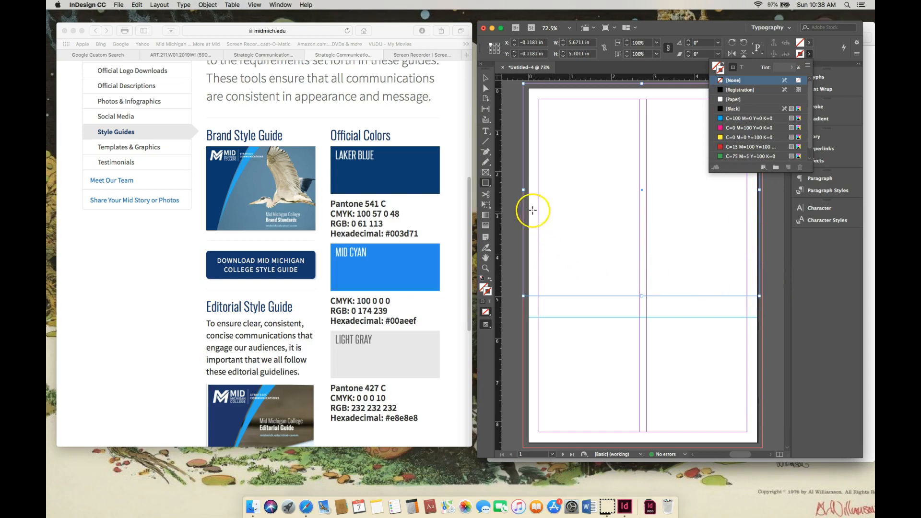
pyautogui.click(486, 78)
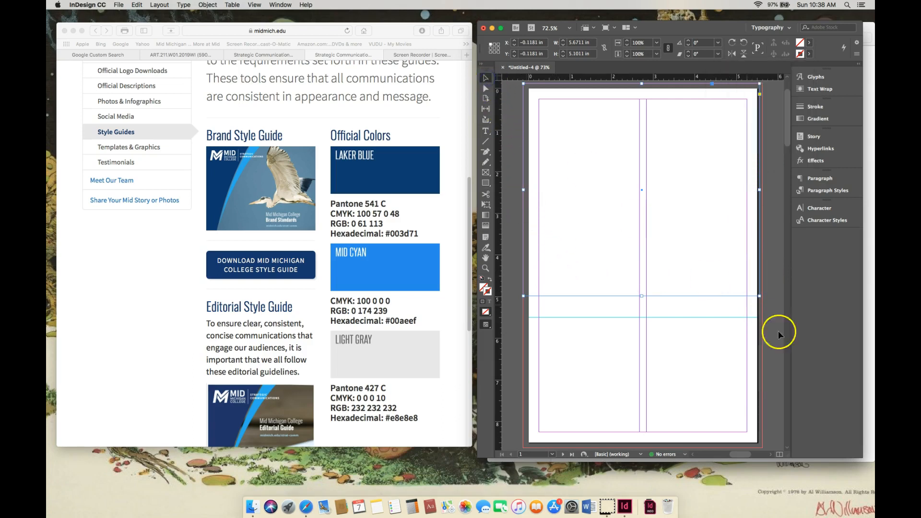
pyautogui.moveTo(760, 296); pyautogui.dragTo(763, 296)
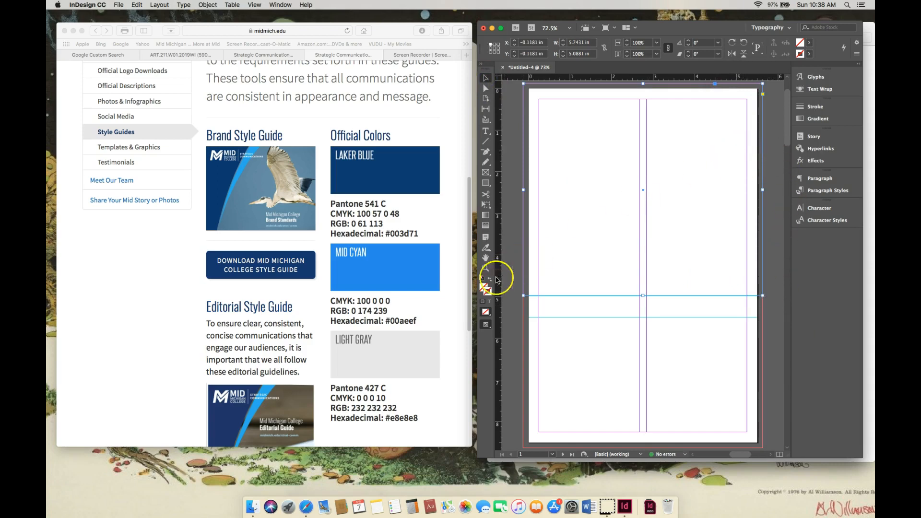
# - Fill the upper rectangle with the college's Laker Blue, using CMYK values 100, 57, 0, 48
pyautogui.click(484, 288)
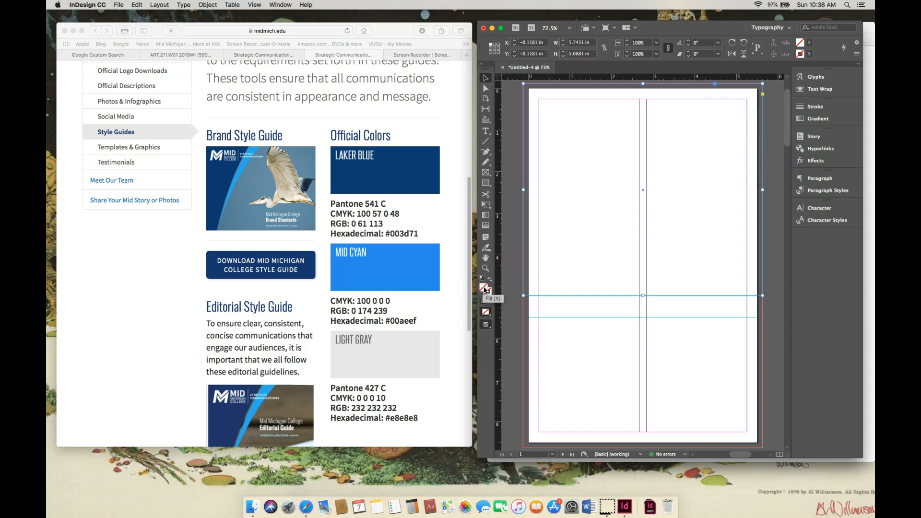
pyautogui.doubleClick(485, 288)
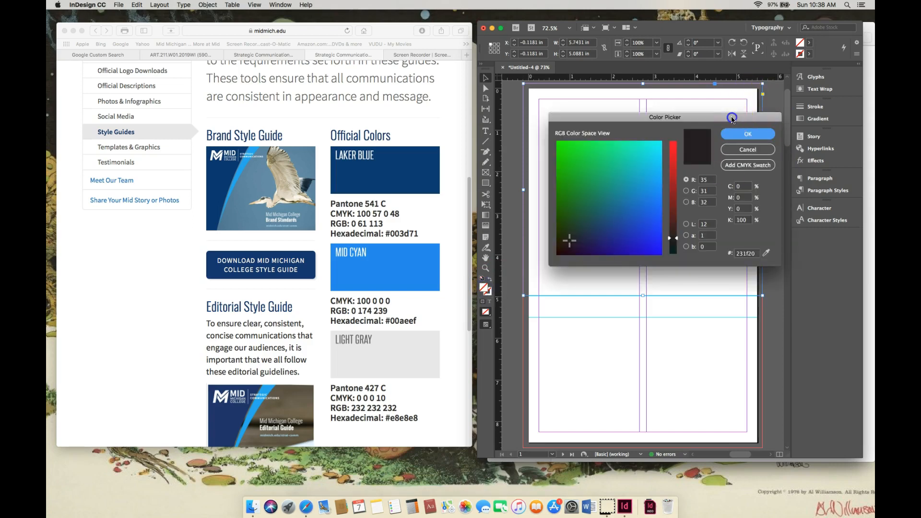
pyautogui.moveTo(732, 118); pyautogui.dragTo(742, 111)
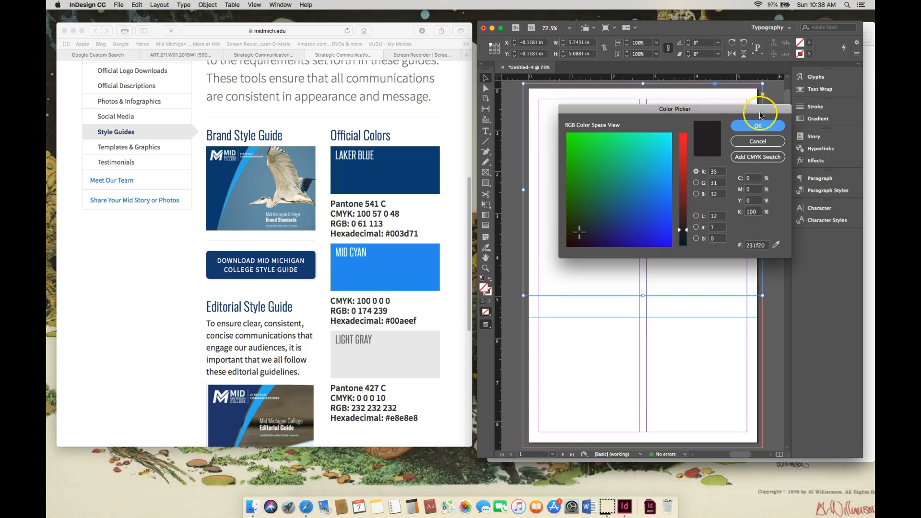
pyautogui.click(770, 158)
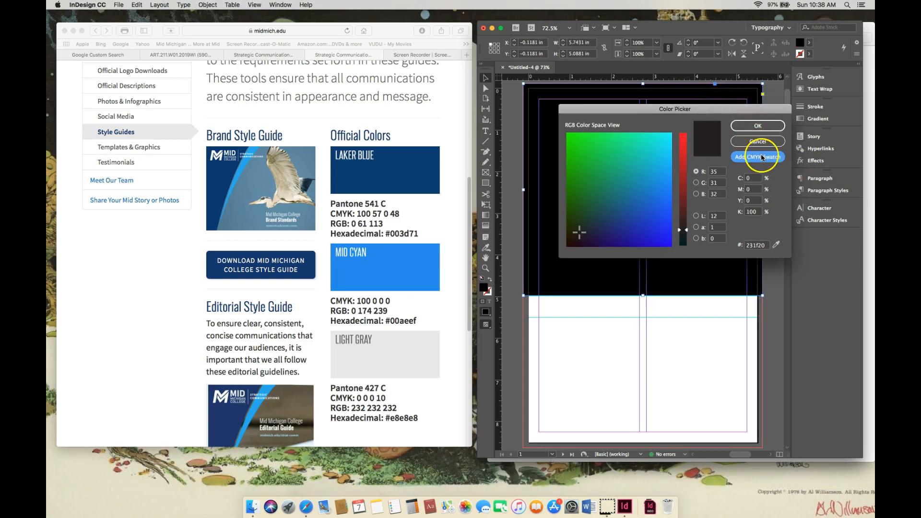
pyautogui.click(762, 158)
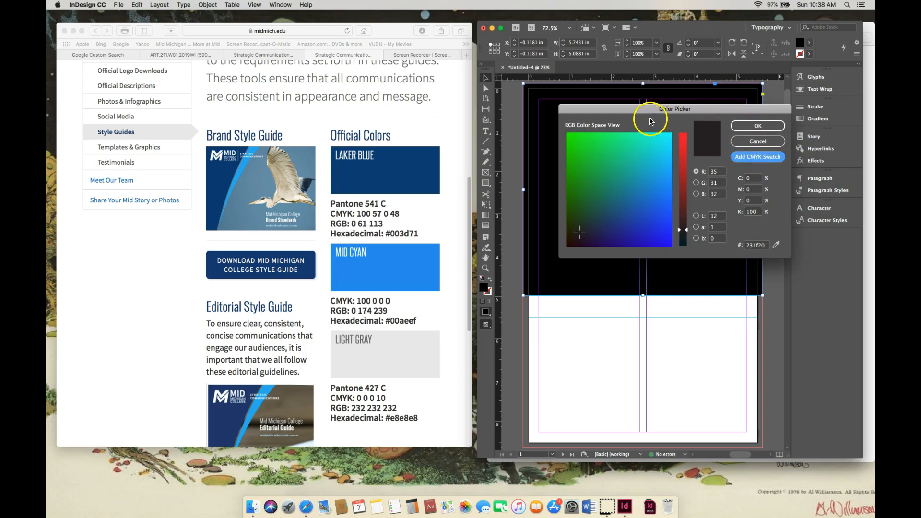
pyautogui.moveTo(748, 111); pyautogui.dragTo(741, 121)
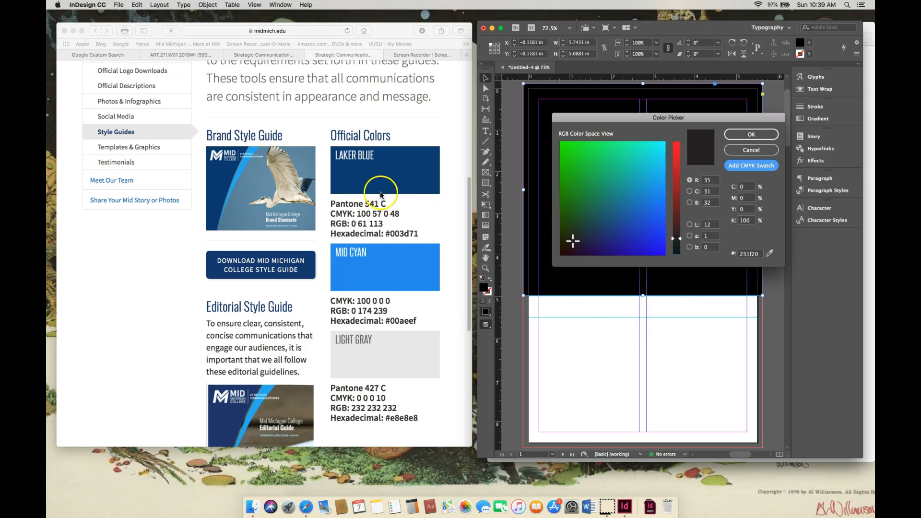
pyautogui.click(398, 215)
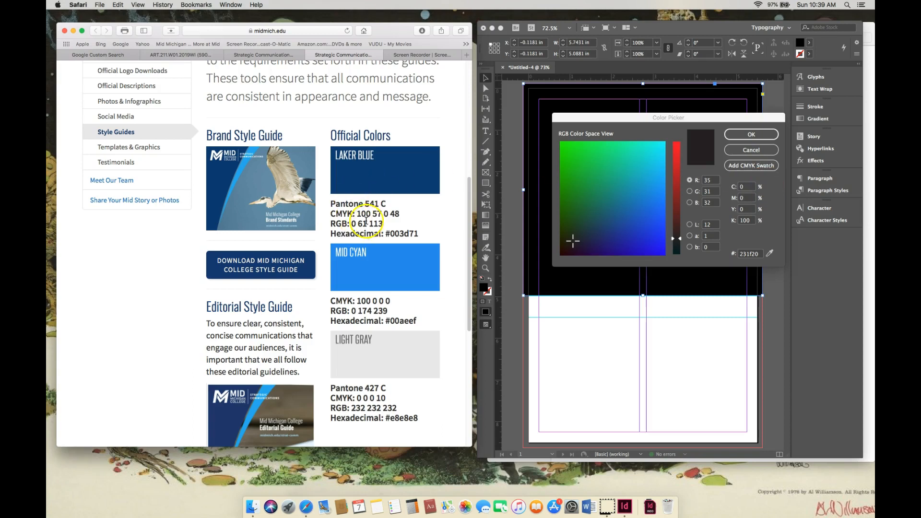
pyautogui.click(770, 119)
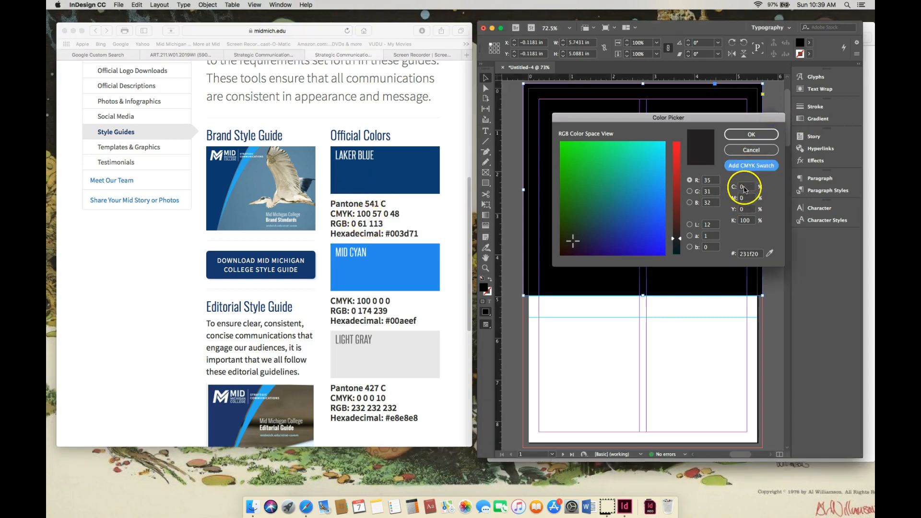
pyautogui.click(744, 188)
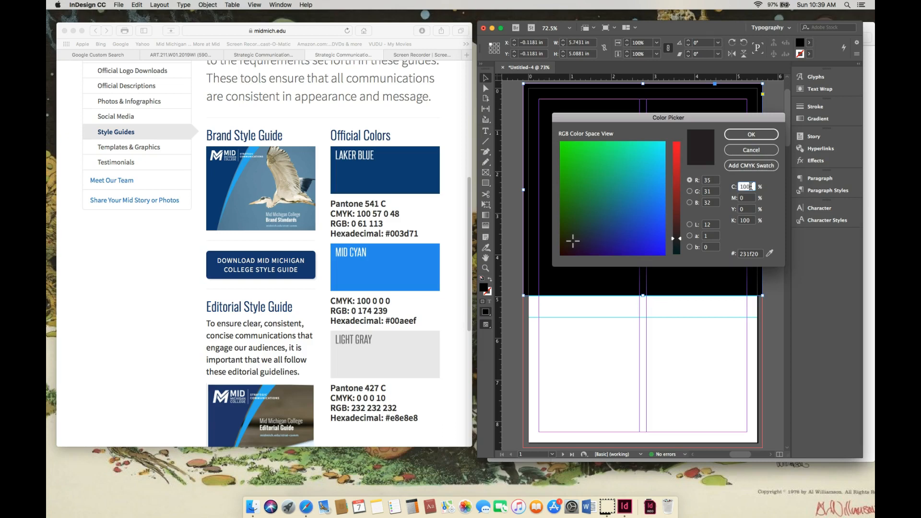
pyautogui.click(749, 198)
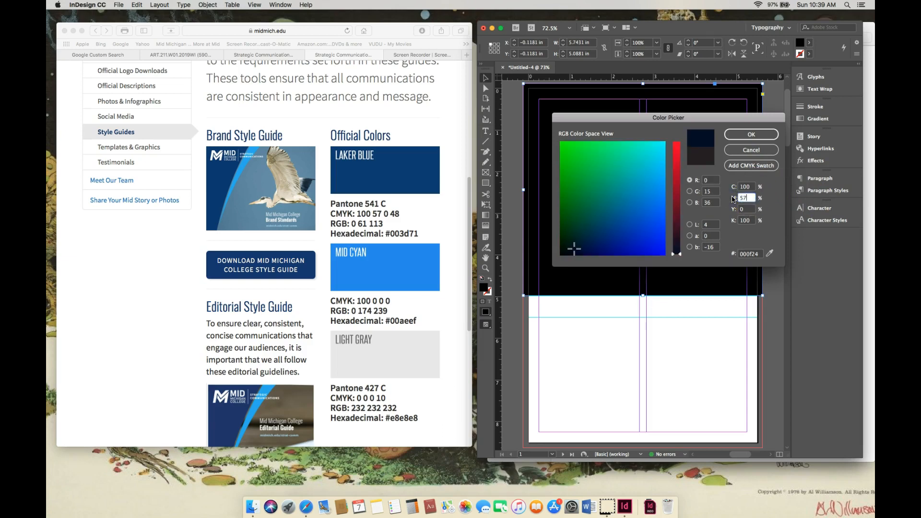
pyautogui.click(749, 211)
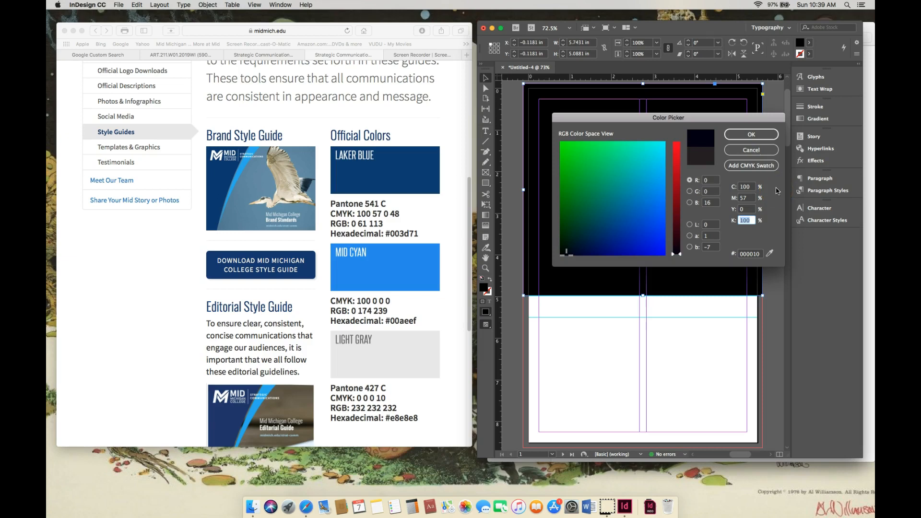
pyautogui.click(744, 135)
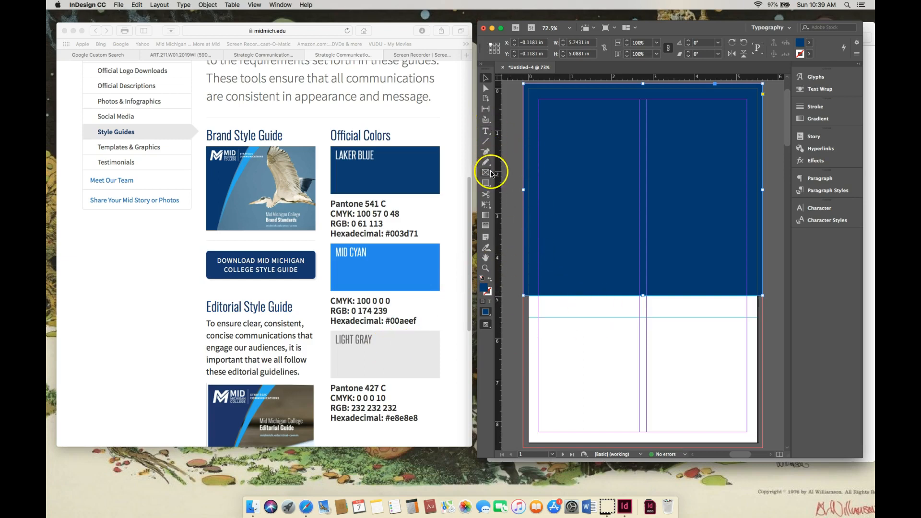
# - Draw a band about 5.75 by 0.55 in between the two horizontal guides, spanning the page from bleed to bleed
pyautogui.click(486, 173)
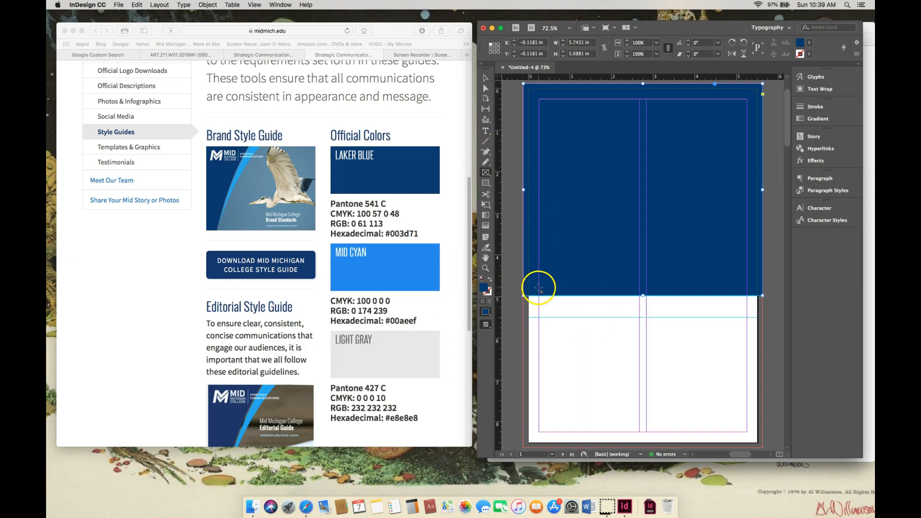
pyautogui.click(486, 184)
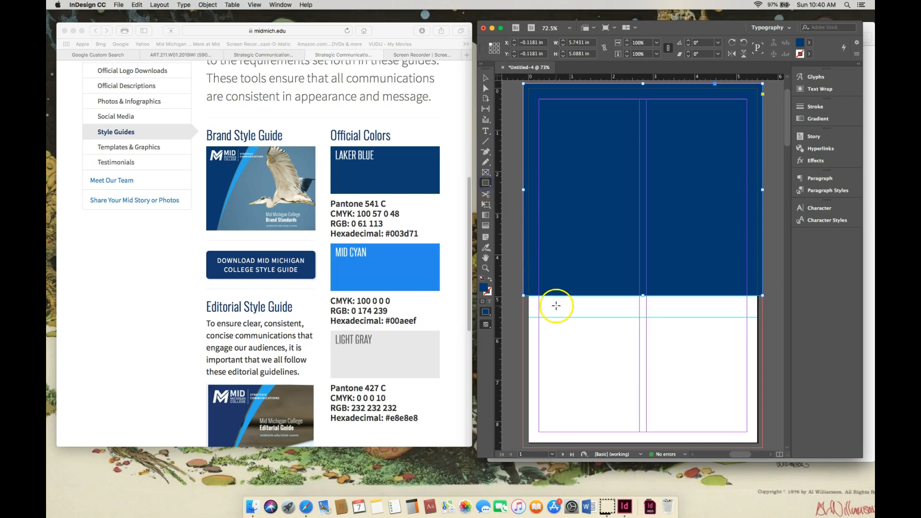
pyautogui.moveTo(528, 299)
pyautogui.mouseDown()
pyautogui.moveTo(582, 321)
pyautogui.moveTo(763, 317)
pyautogui.mouseUp()
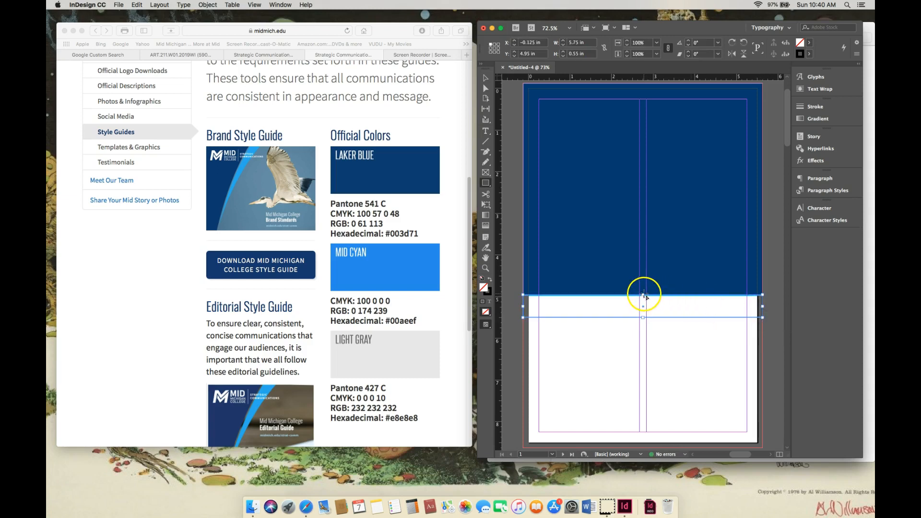
pyautogui.click(485, 79)
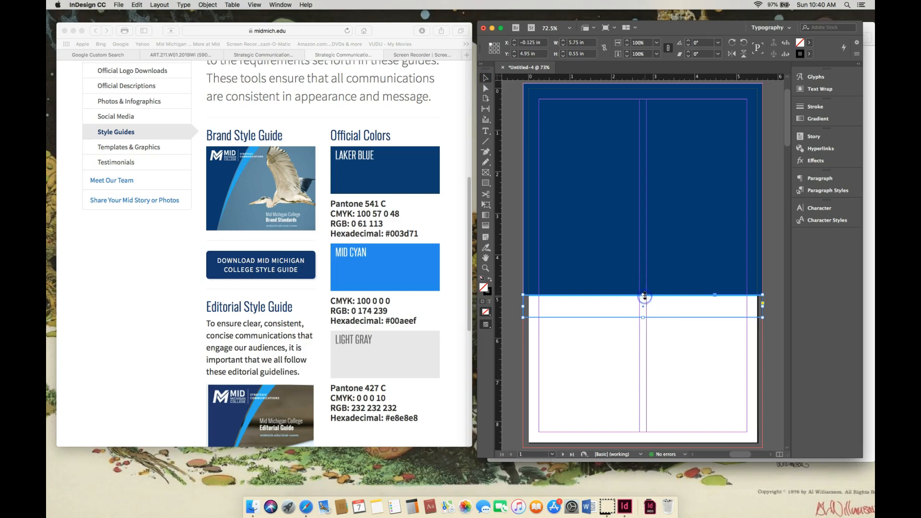
pyautogui.moveTo(642, 295); pyautogui.dragTo(643, 298)
pyautogui.click(773, 298)
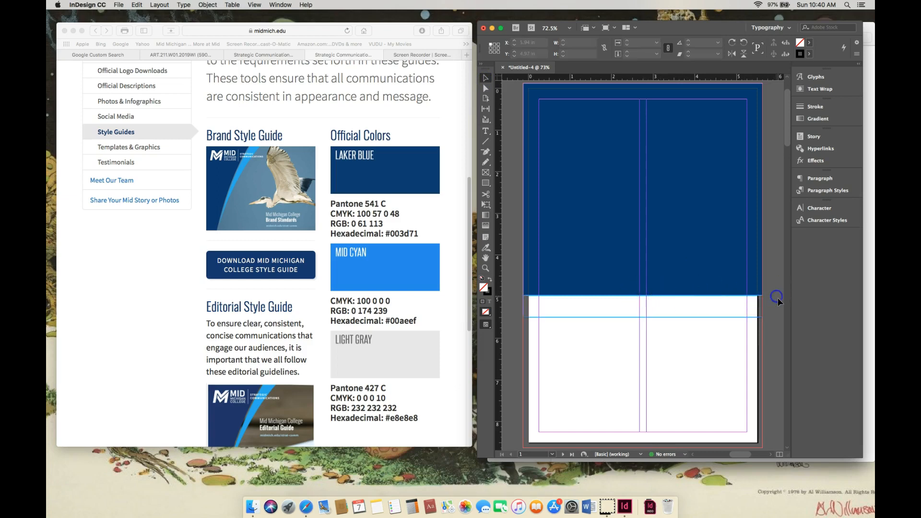
# - Give the narrow band no stroke and fill it with the college's Light Gray, CMYK 0, 0, 0, 10
pyautogui.click(719, 319)
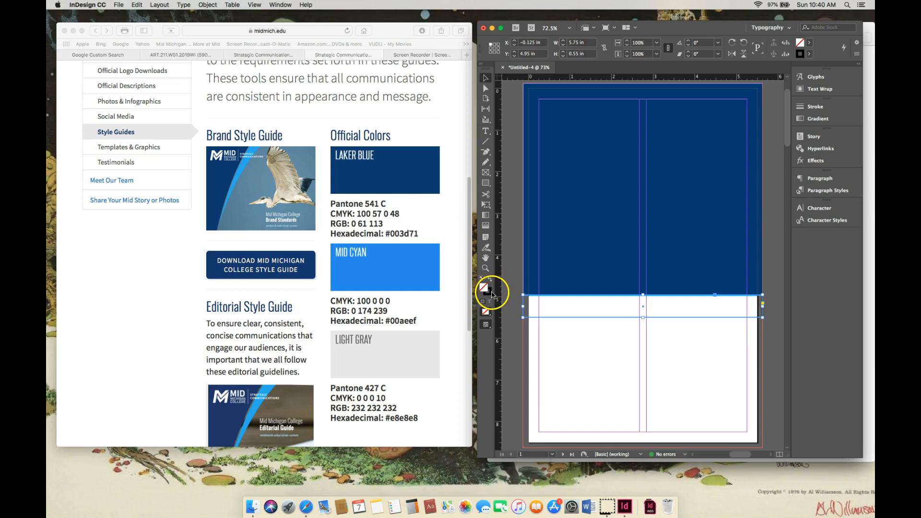
pyautogui.click(490, 278)
pyautogui.click(603, 246)
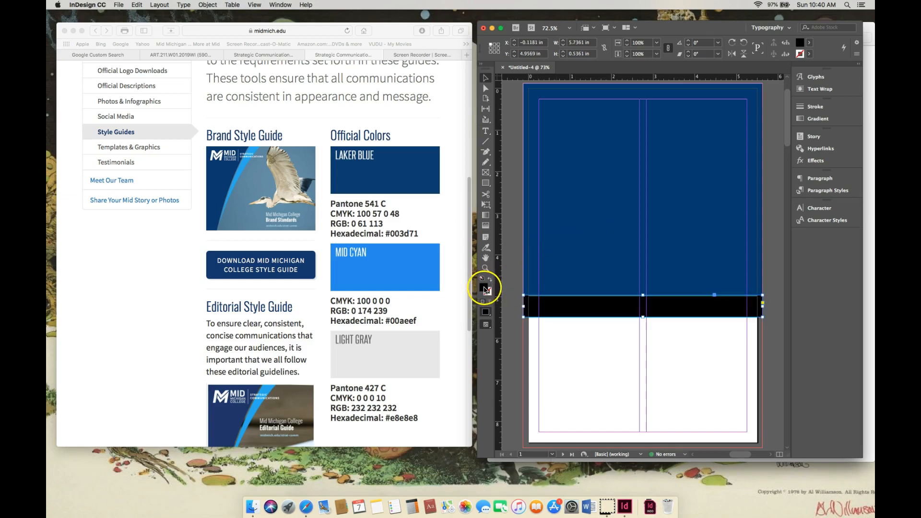
pyautogui.doubleClick(485, 289)
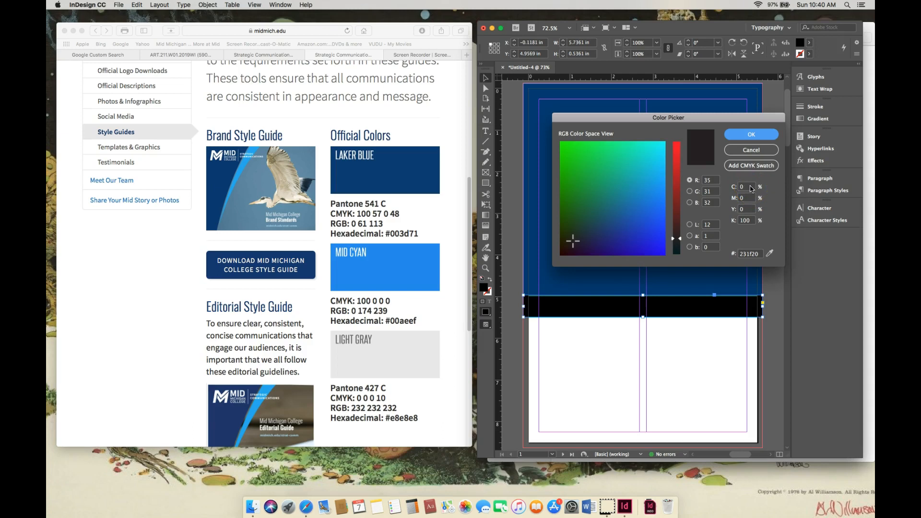
pyautogui.click(745, 188)
pyautogui.doubleClick(749, 220)
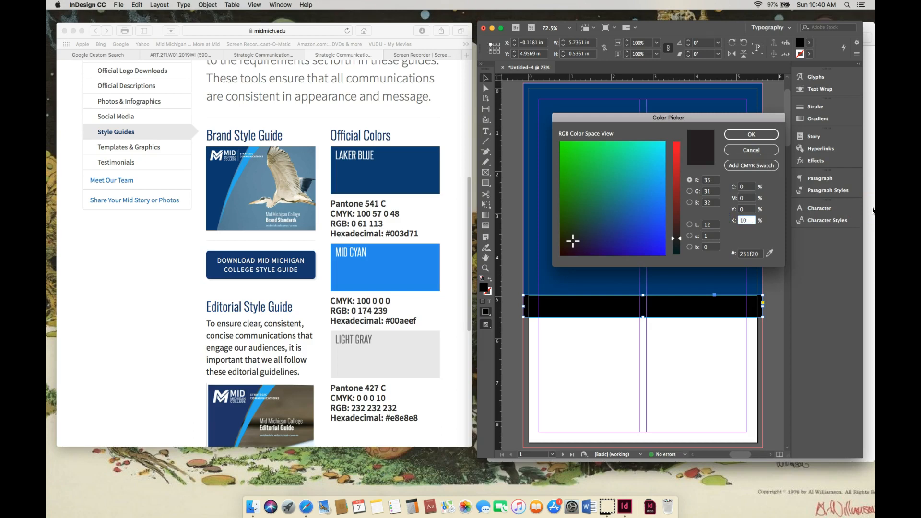
pyautogui.click(758, 134)
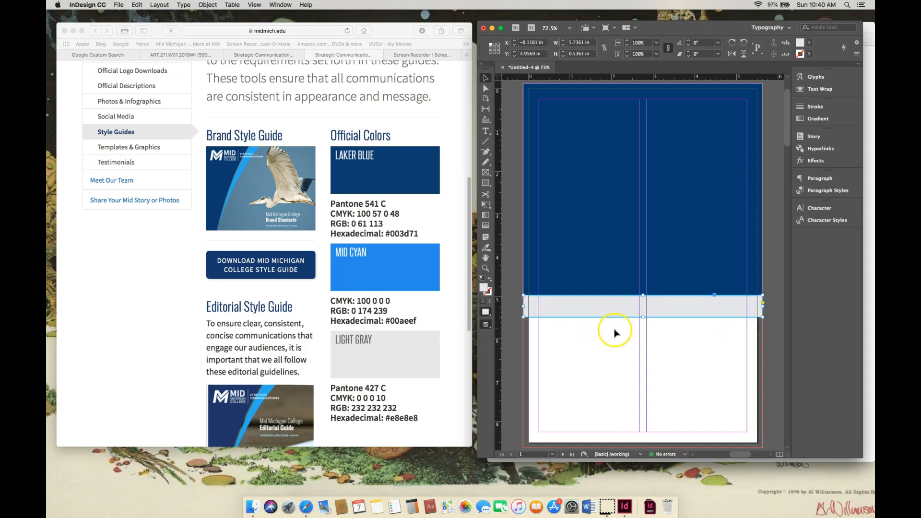
pyautogui.click(570, 339)
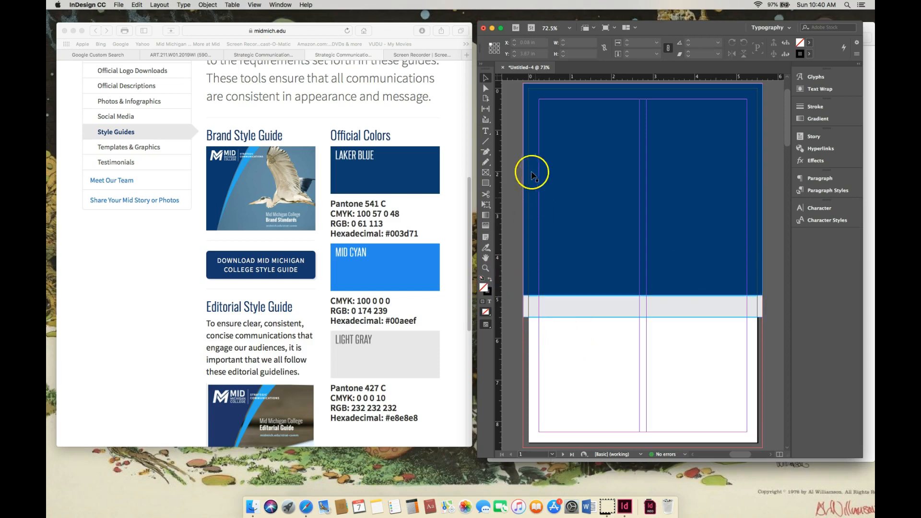
# - Draw a rectangle about 5.75 by 3.135 in from the lower guide to the bottom bleed, with a black fill and no stroke
pyautogui.click(486, 183)
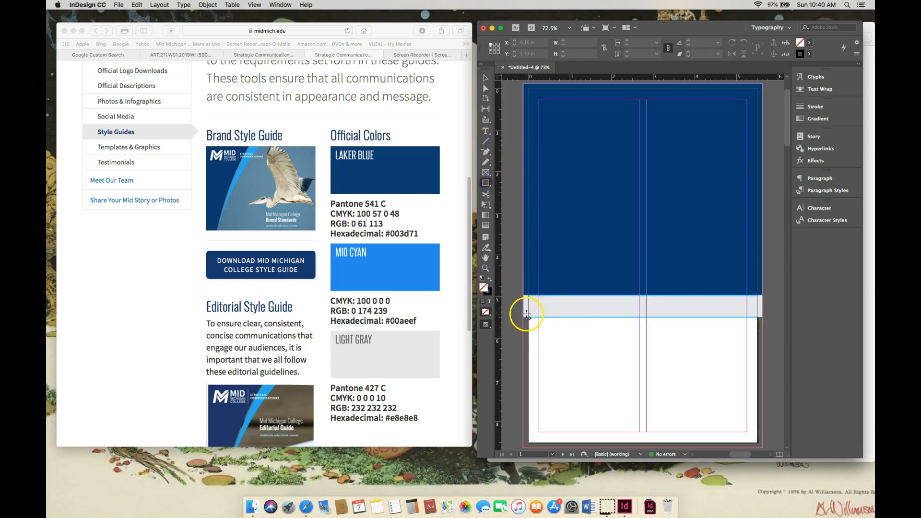
pyautogui.moveTo(523, 317); pyautogui.dragTo(761, 416)
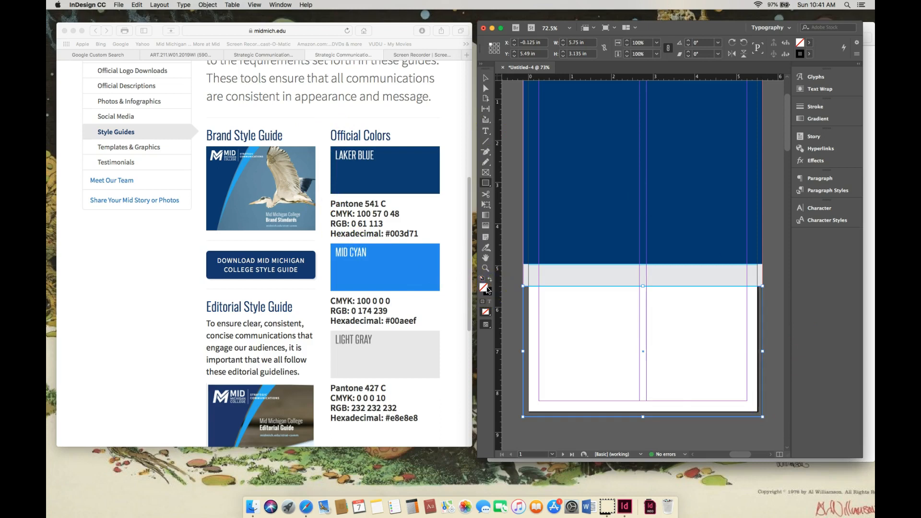
pyautogui.click(490, 279)
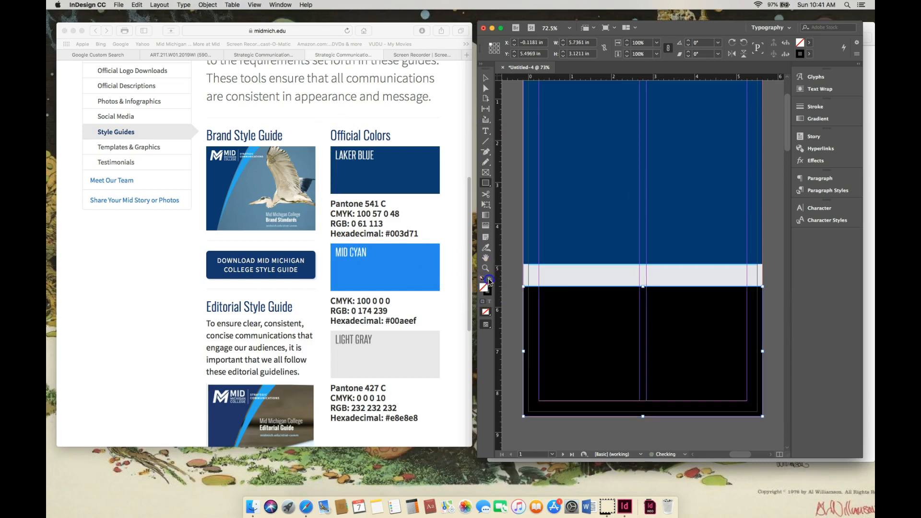
# - Fill the lower rectangle with the college's Mid Cyan, using CMYK values 100, 0, 0, 0
pyautogui.doubleClick(483, 286)
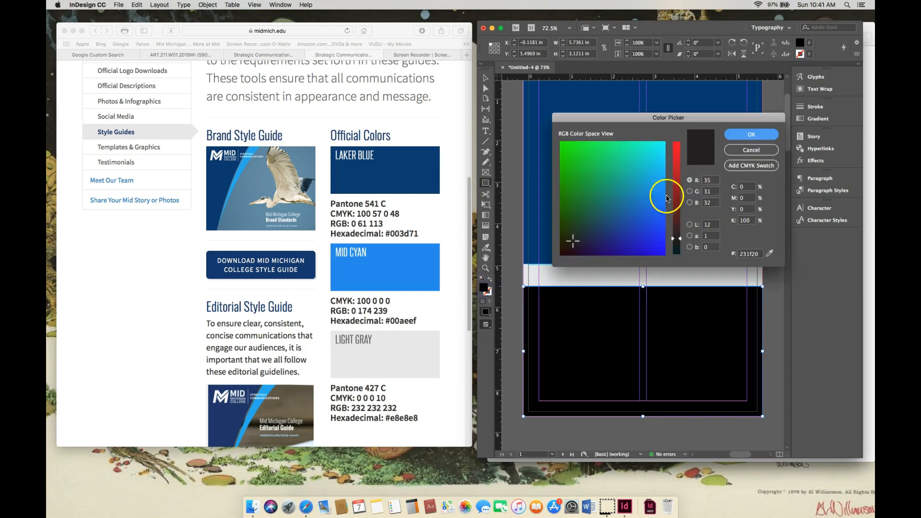
pyautogui.click(747, 187)
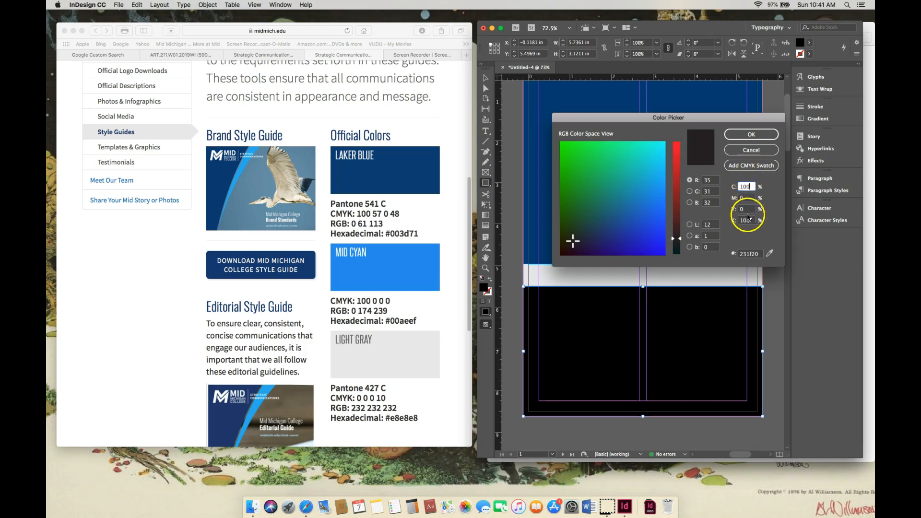
pyautogui.click(748, 220)
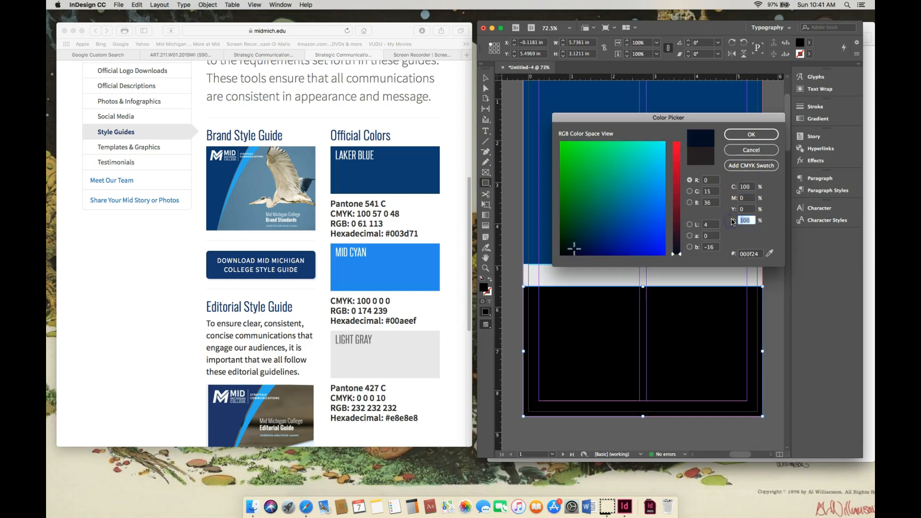
pyautogui.click(751, 135)
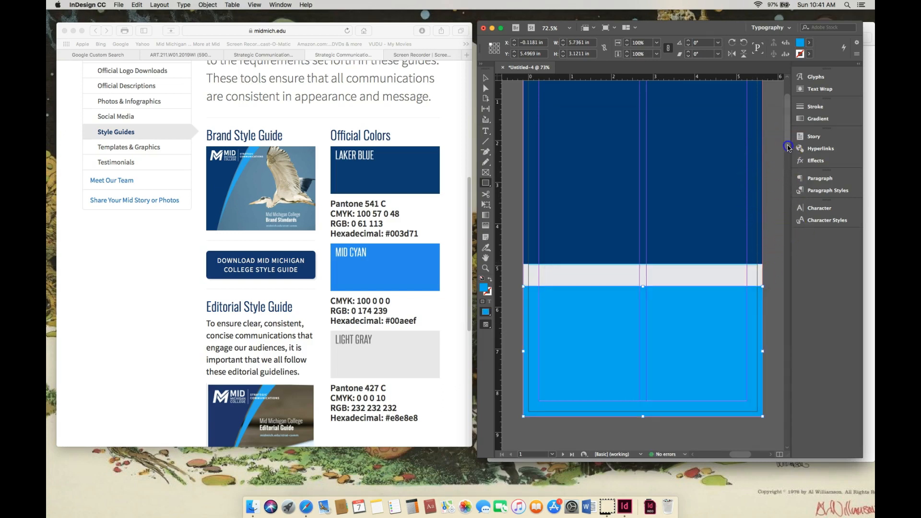
# - Select the Laker Blue rectangle on the upper part of the cover
pyautogui.scroll(2, 788, 145)
pyautogui.scroll(2, 788, 145)
pyautogui.scroll(1, 788, 145)
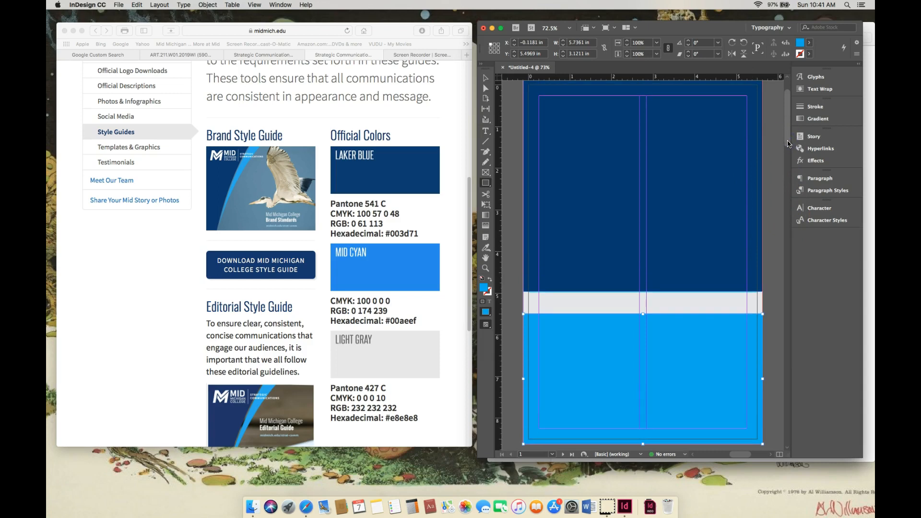
pyautogui.scroll(2, 788, 143)
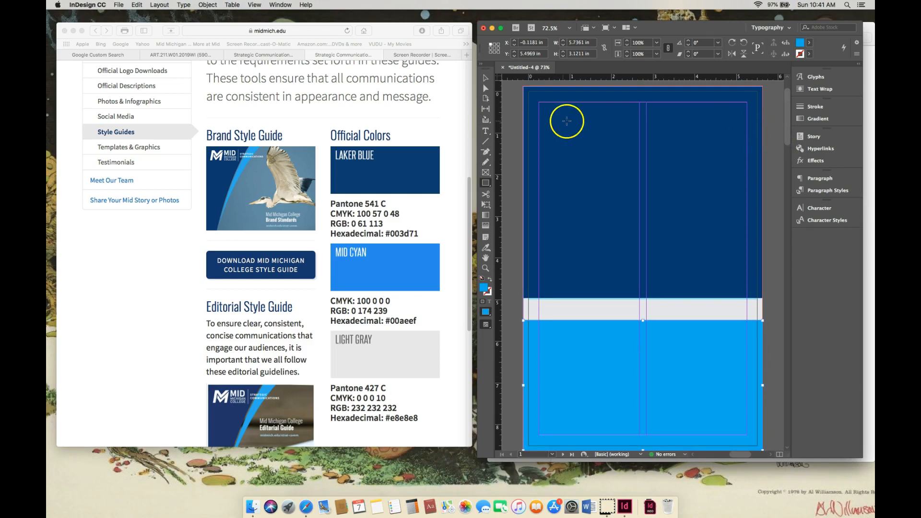
pyautogui.click(484, 77)
pyautogui.click(606, 130)
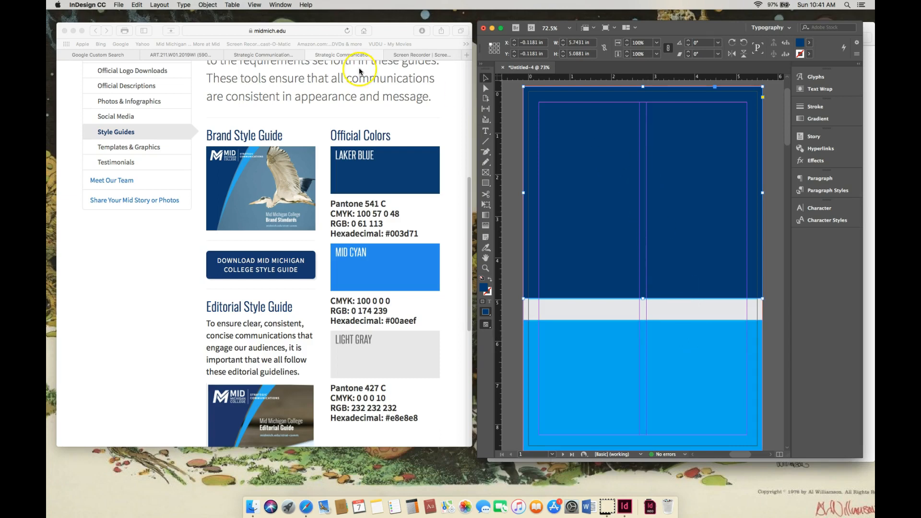
# - Switch to Safari to examine the official logo downloads, and move the InDesign window aside to view the ART 211 folder
pyautogui.click(317, 57)
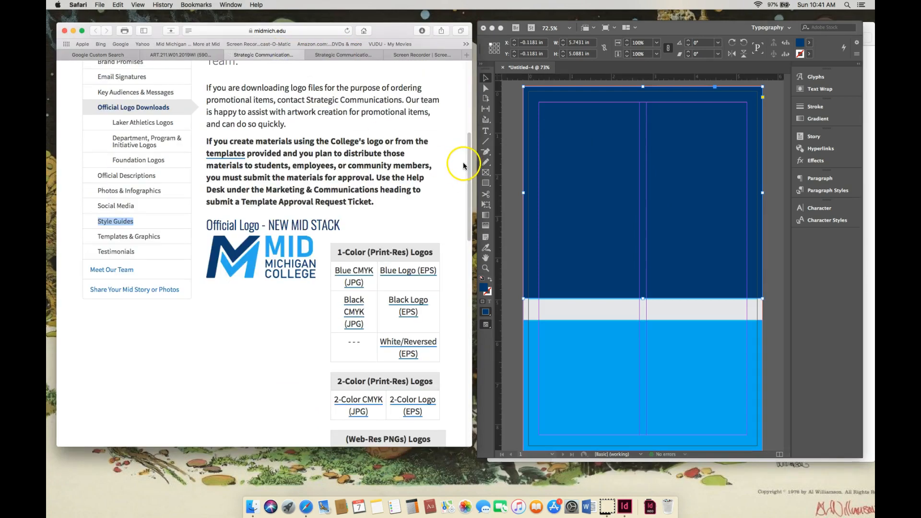
pyautogui.scroll(-4, 463, 165)
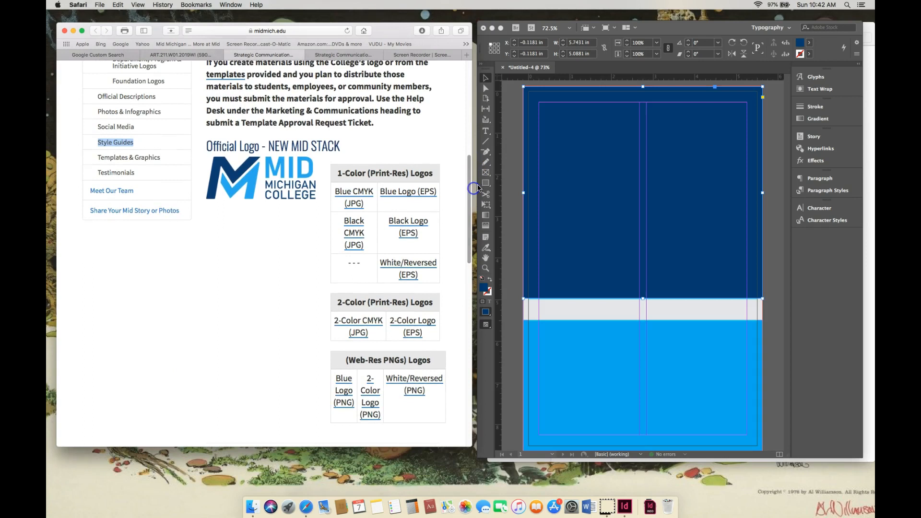
pyautogui.click(712, 30)
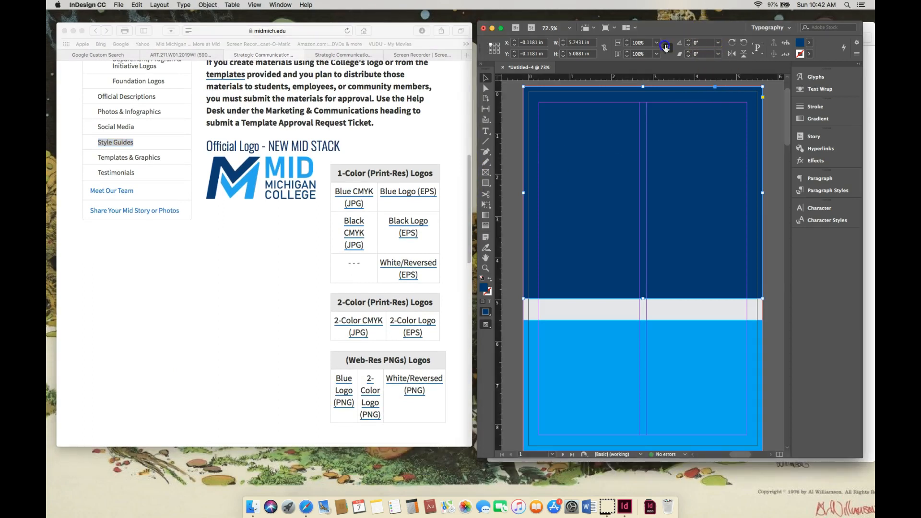
pyautogui.moveTo(712, 30); pyautogui.dragTo(352, 36)
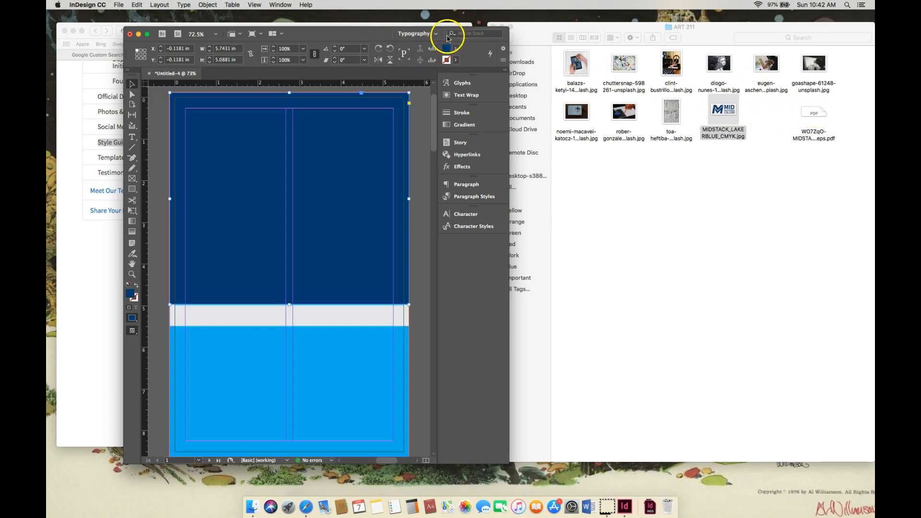
pyautogui.moveTo(341, 33); pyautogui.dragTo(725, 38)
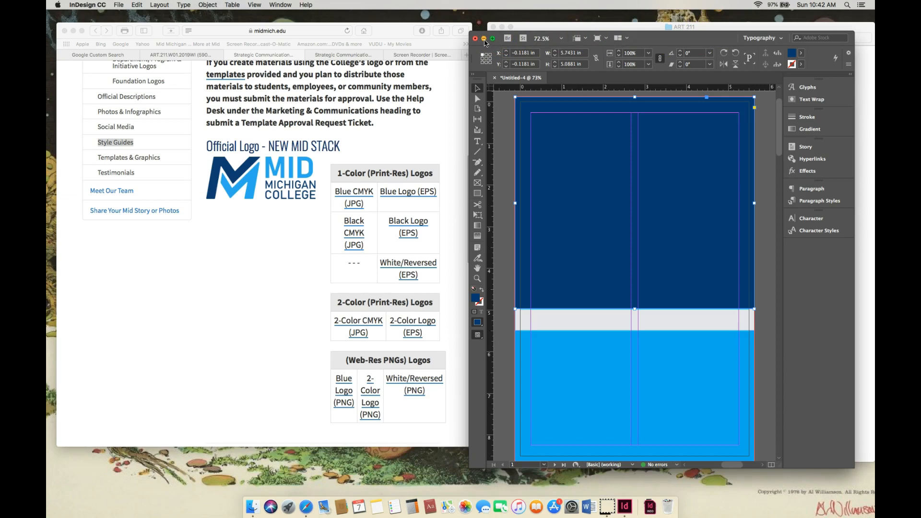
# - Enlarge the InDesign window and place the white logo PDF (WO7ZqO-MIDSTA...eps.pdf) from the ART 211 folder into the selected blue rectangle
pyautogui.click(484, 41)
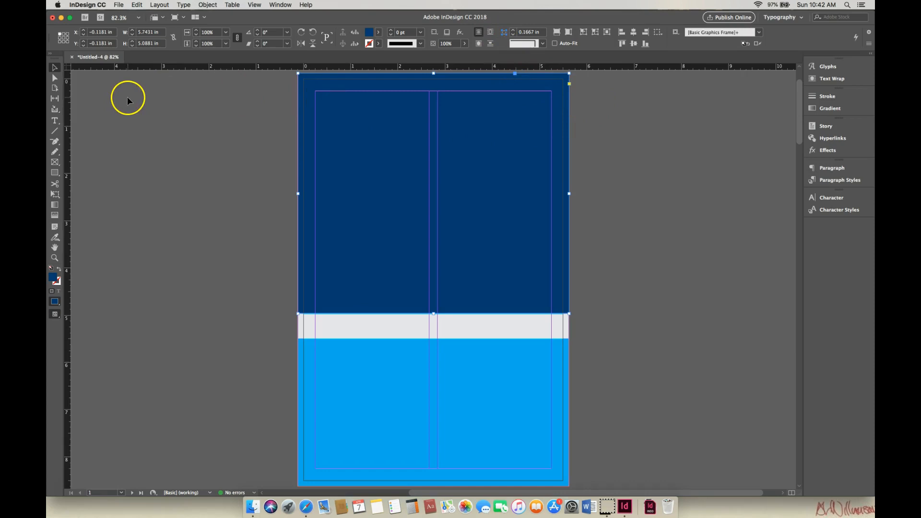
pyautogui.click(119, 5)
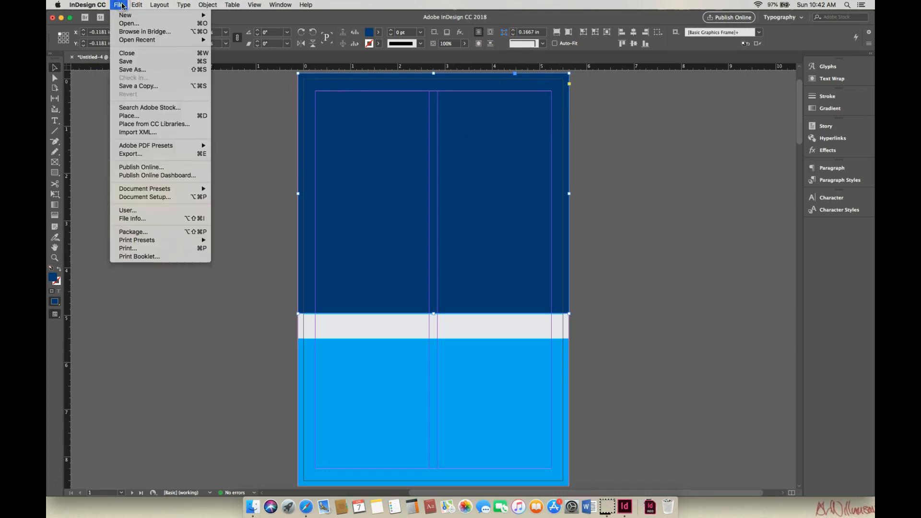
pyautogui.click(124, 116)
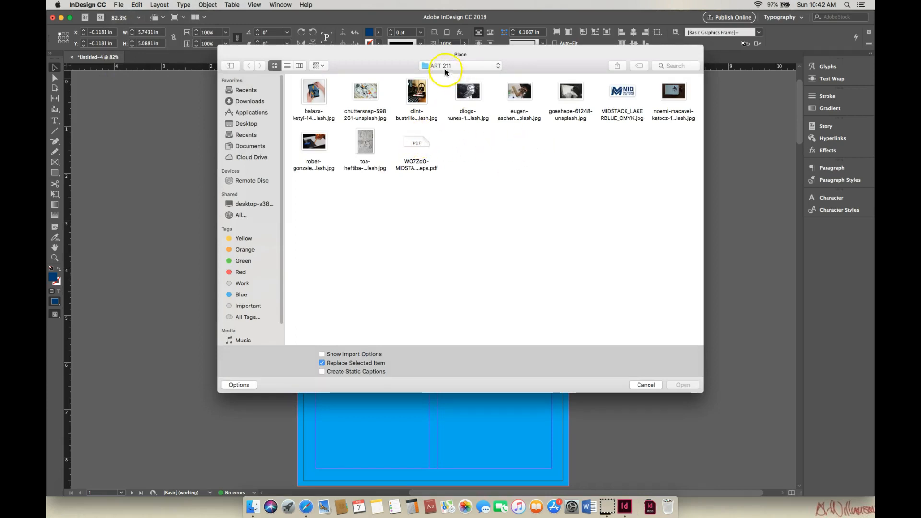
pyautogui.click(418, 143)
pyautogui.click(682, 385)
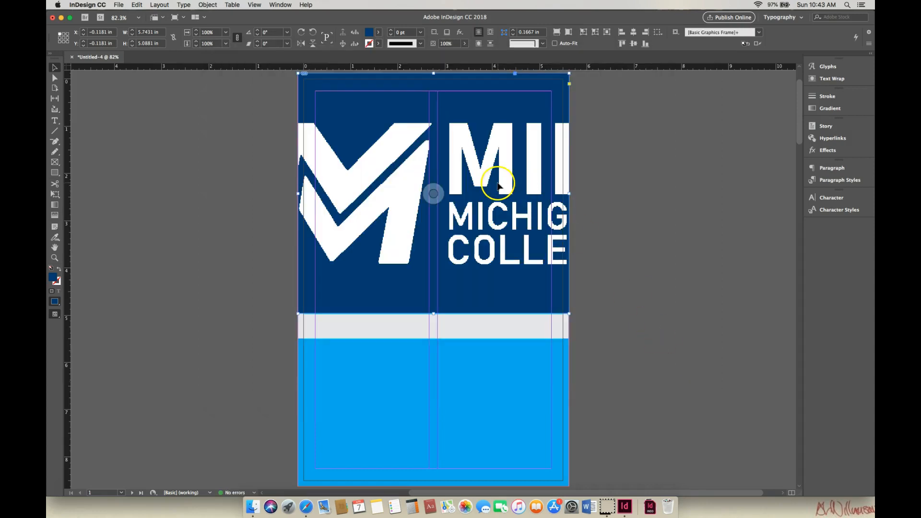
# - Scale the placed logo proportionally to about 3.93 by 1.53 in and move it near the top of the blue block
pyautogui.click(458, 169)
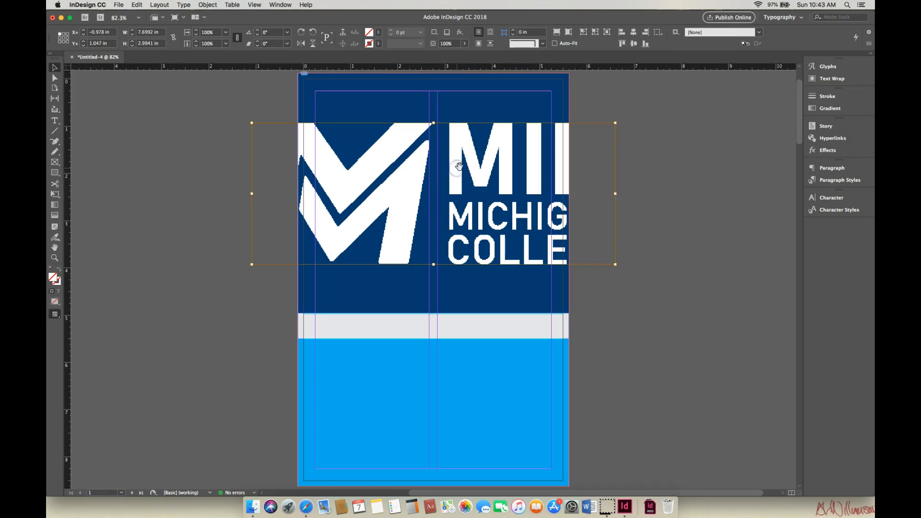
pyautogui.moveTo(615, 123); pyautogui.dragTo(540, 157)
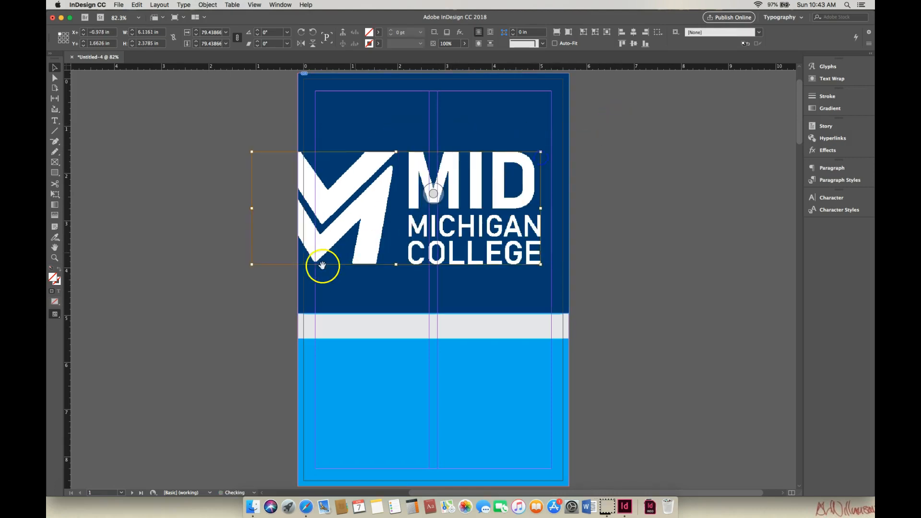
pyautogui.moveTo(251, 263); pyautogui.dragTo(317, 235)
pyautogui.moveTo(459, 196); pyautogui.dragTo(489, 240)
pyautogui.moveTo(539, 220); pyautogui.dragTo(513, 143)
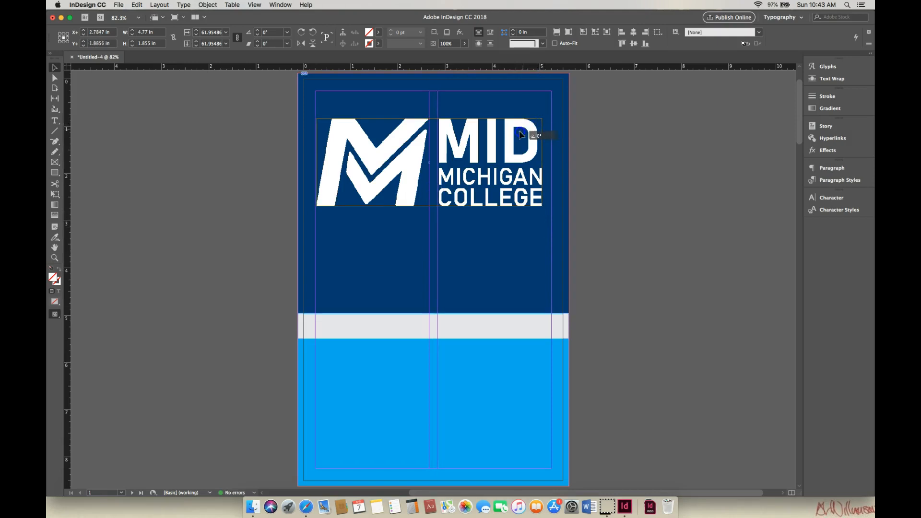
pyautogui.moveTo(542, 118); pyautogui.dragTo(502, 134)
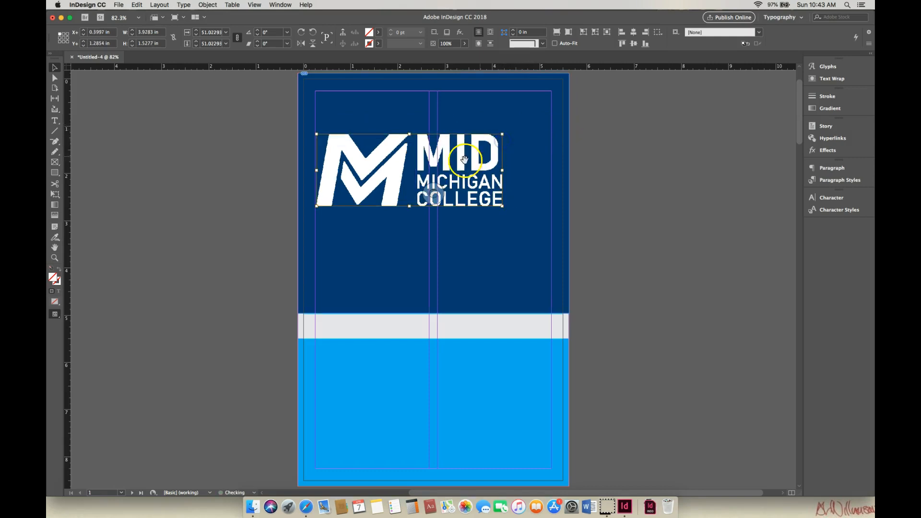
pyautogui.moveTo(461, 161); pyautogui.dragTo(462, 124)
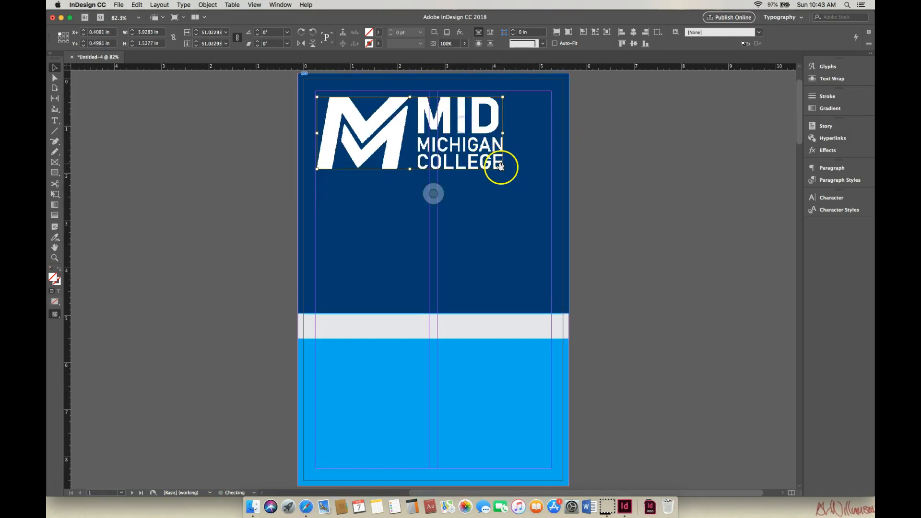
# - Reduce the logo to about 3.84 by 1.49 in and align its upper-left corner with the page's top and left margins
pyautogui.moveTo(505, 170); pyautogui.dragTo(473, 142)
pyautogui.click(467, 145)
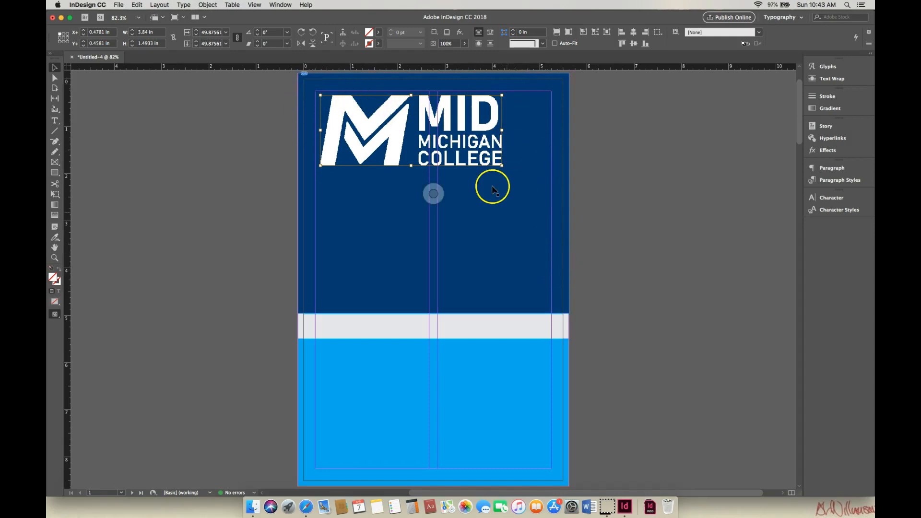
pyautogui.moveTo(479, 150); pyautogui.dragTo(477, 148)
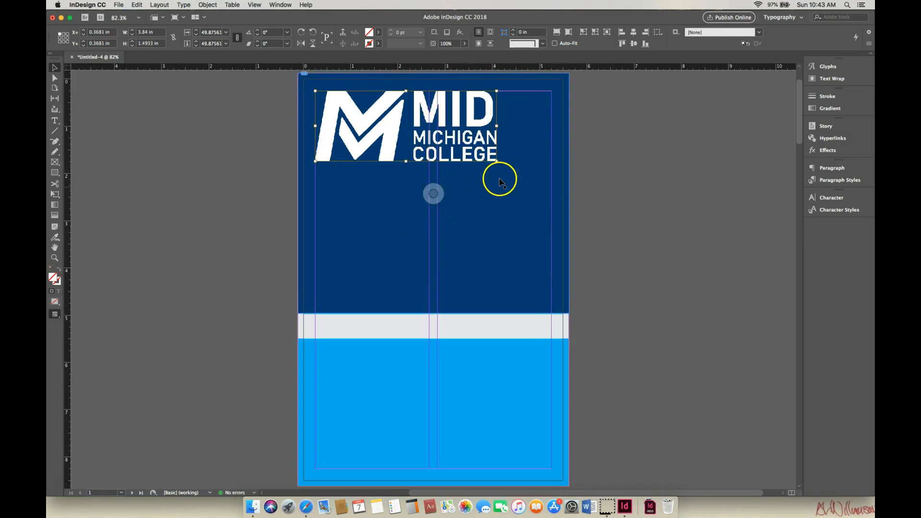
# - Scale the logo to about 3.55 by 1.38 in and position it slightly inside the upper-left margin corner of the blue block
pyautogui.moveTo(496, 162); pyautogui.dragTo(446, 302)
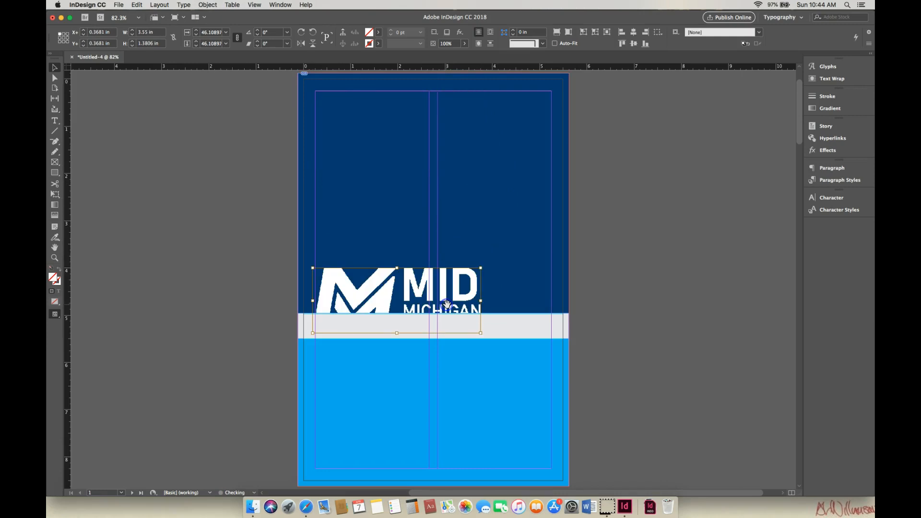
pyautogui.click(448, 291)
pyautogui.click(449, 291)
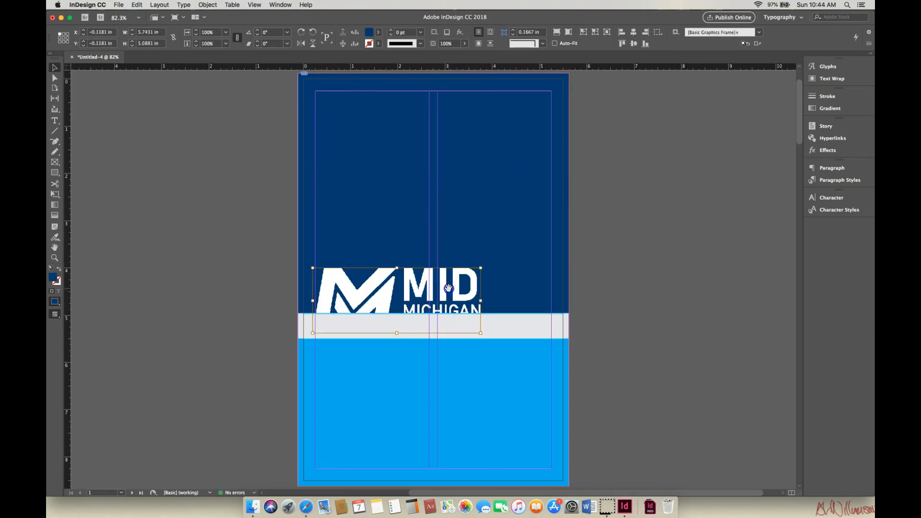
pyautogui.moveTo(451, 287); pyautogui.dragTo(462, 157)
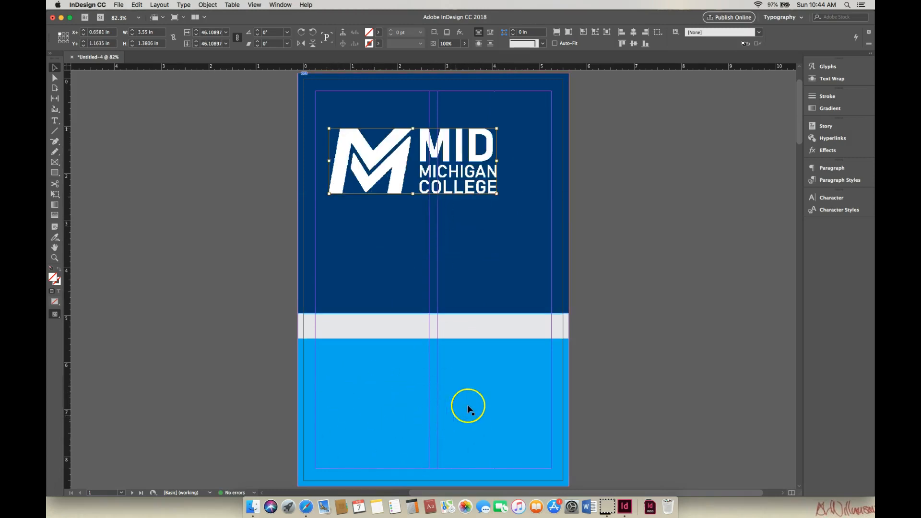
pyautogui.moveTo(474, 147); pyautogui.dragTo(471, 116)
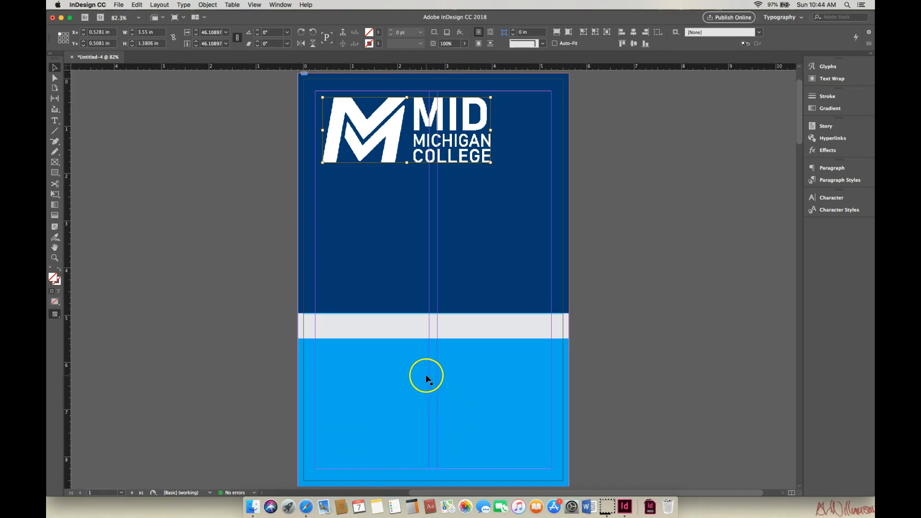
pyautogui.click(433, 193)
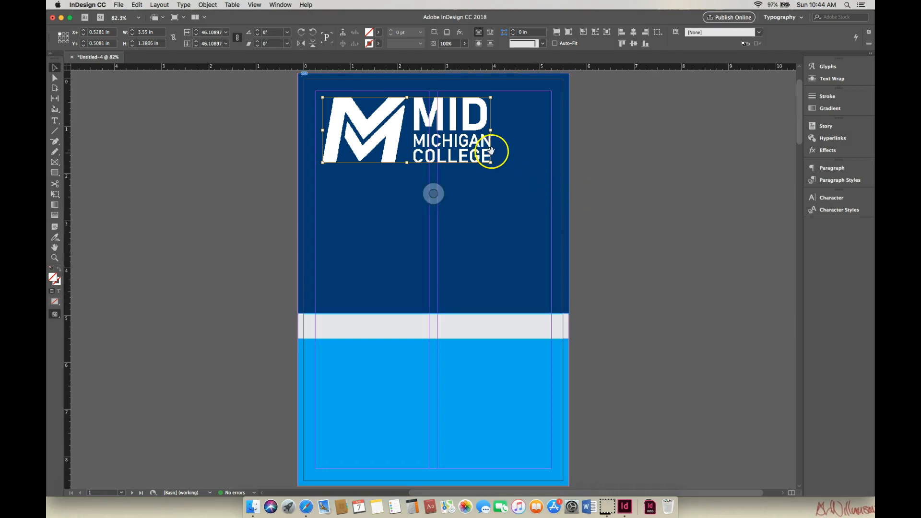
pyautogui.moveTo(476, 146); pyautogui.dragTo(475, 149)
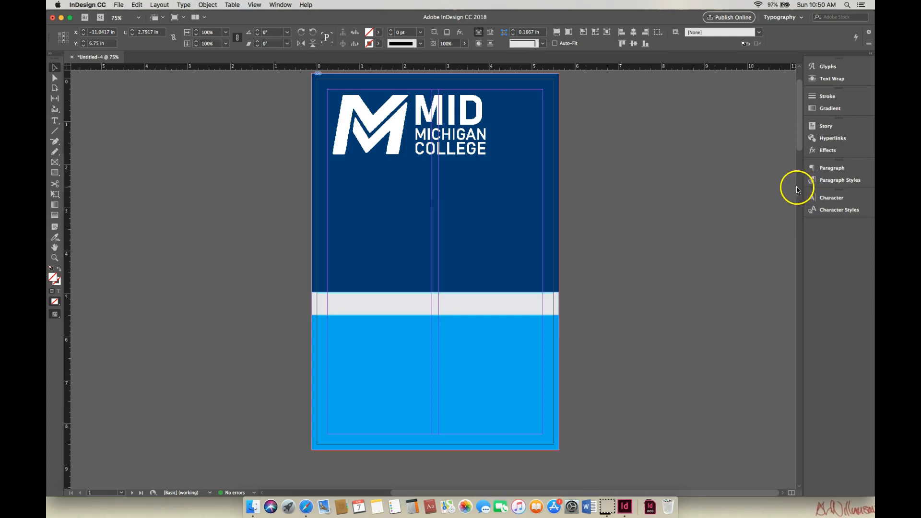
# - Draw an empty rectangle frame about 5.75 by 3.04 in over the cyan block, spanning the page from bleed to bleed
pyautogui.moveTo(800, 145); pyautogui.dragTo(801, 142)
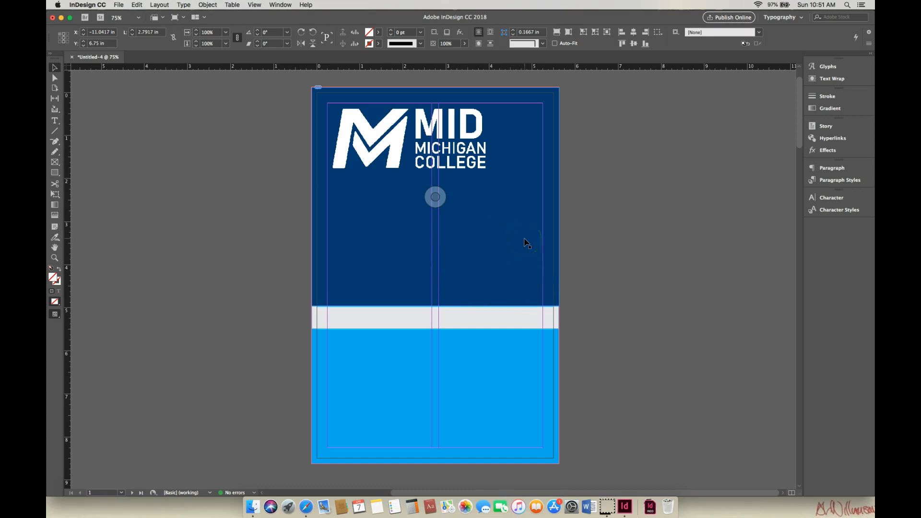
pyautogui.click(249, 149)
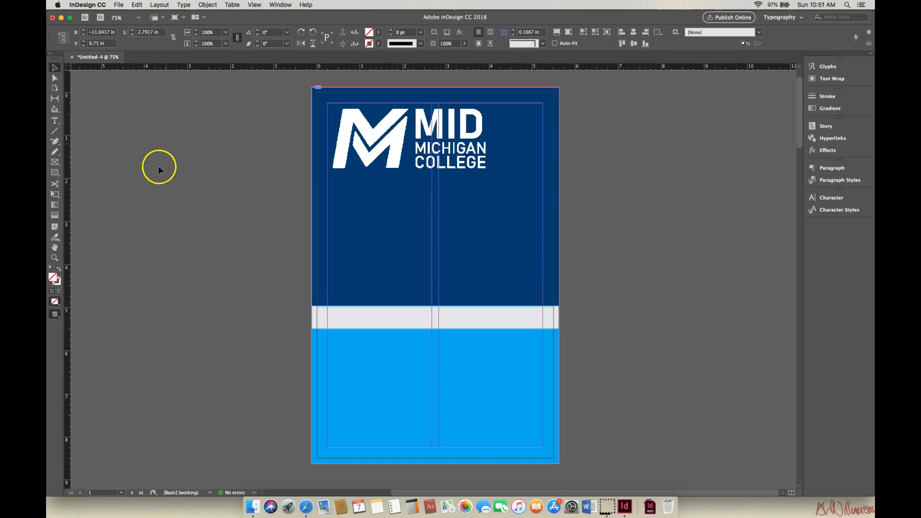
pyautogui.click(55, 162)
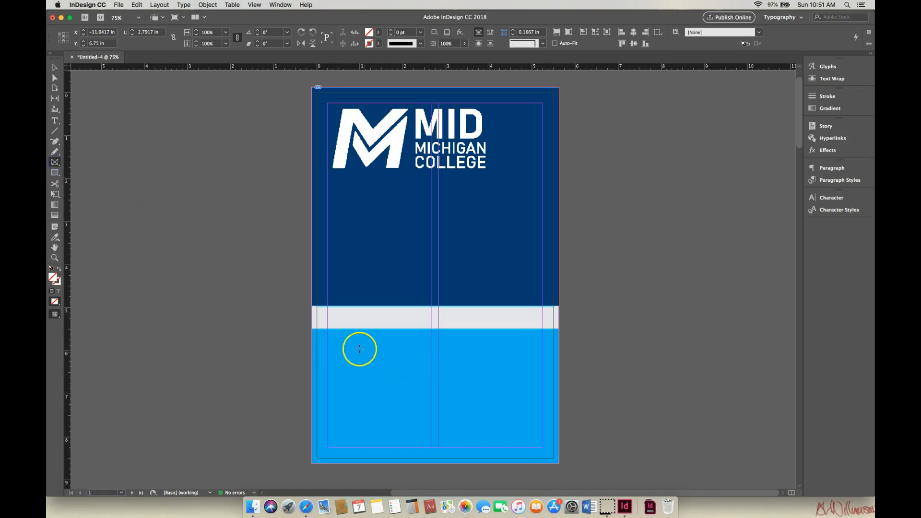
pyautogui.moveTo(317, 333); pyautogui.dragTo(559, 461)
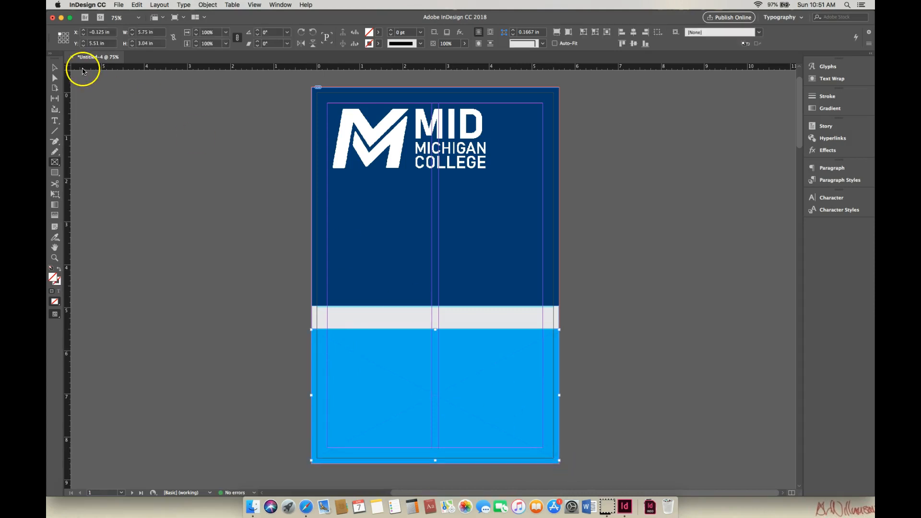
# - Move the empty frame onto the pasteboard left of the cover, at about X -6.08 in and Y 2.35 in
pyautogui.click(55, 67)
pyautogui.moveTo(334, 331); pyautogui.dragTo(97, 200)
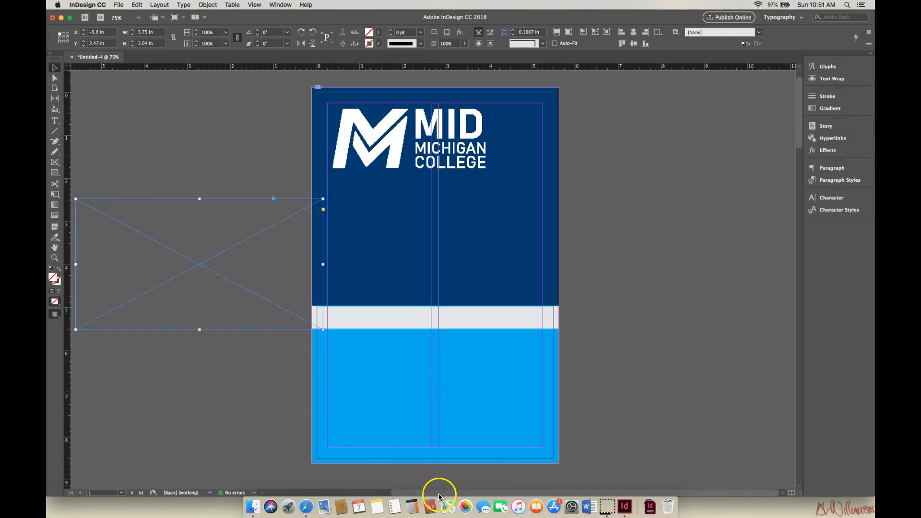
pyautogui.moveTo(533, 493); pyautogui.dragTo(505, 495)
pyautogui.moveTo(269, 198); pyautogui.dragTo(248, 194)
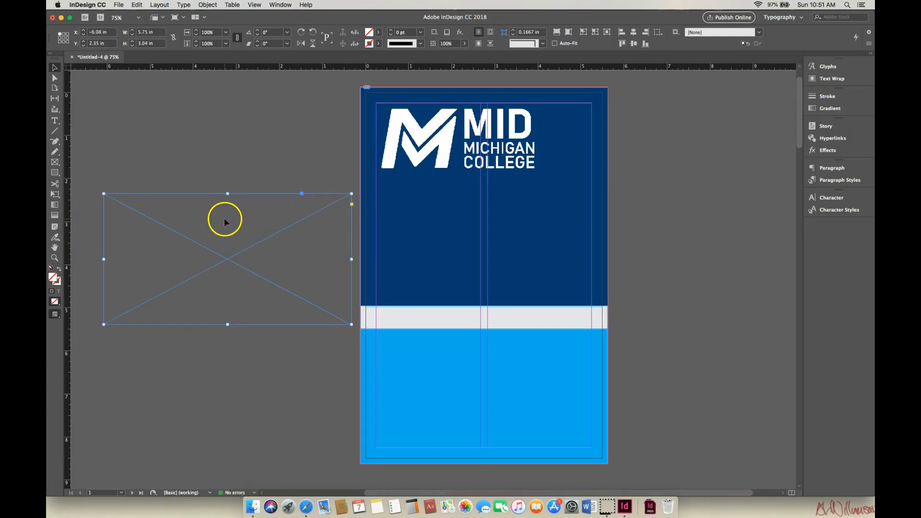
# - Place the black-and-white engraved portrait image from the ART 211 folder into the empty frame on the pasteboard
pyautogui.click(118, 5)
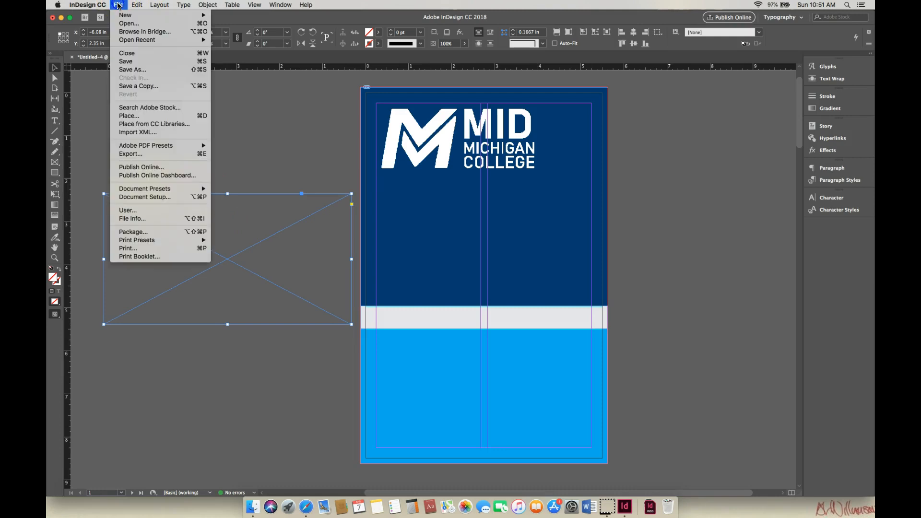
pyautogui.click(138, 116)
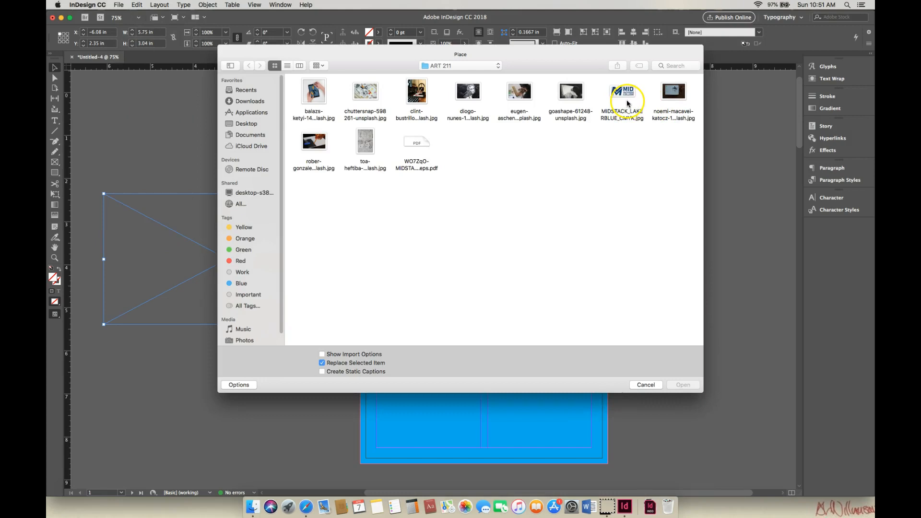
pyautogui.click(468, 93)
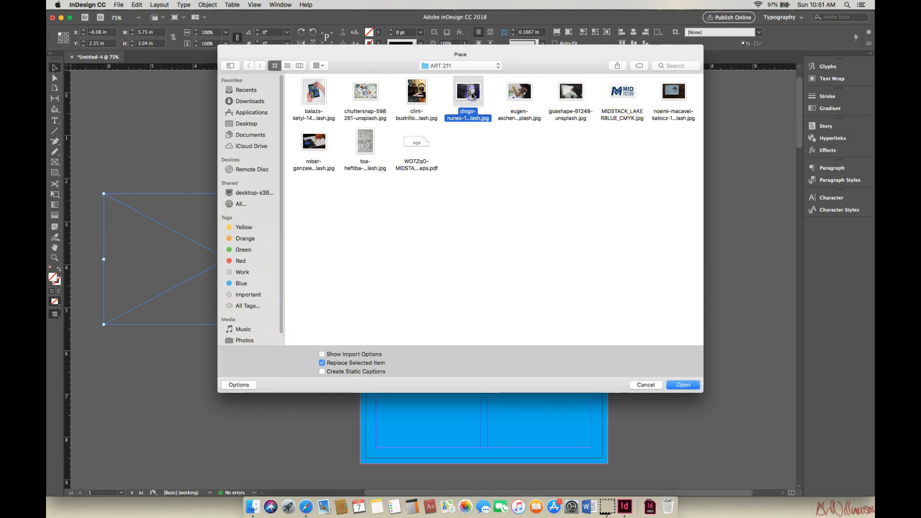
pyautogui.click(684, 385)
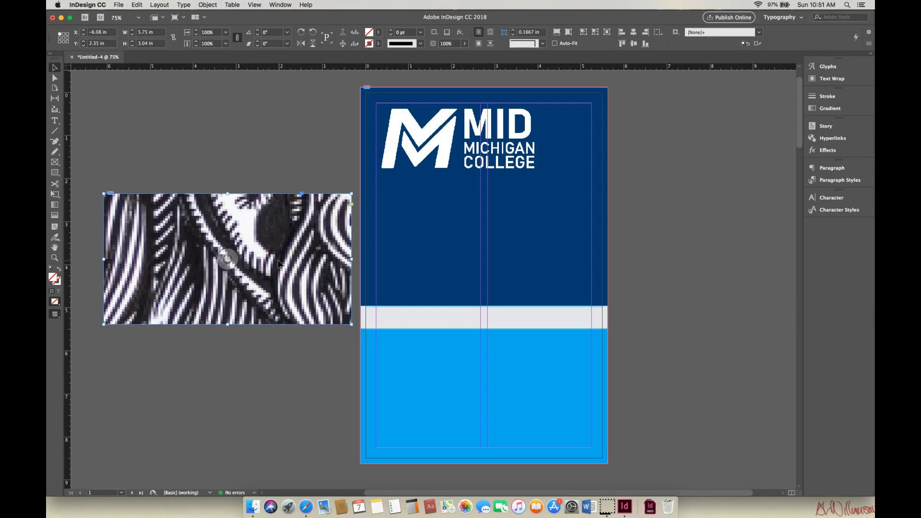
# - Scale the placed image down to about 6.13 by 4.08 in and position it so it fills its frame
pyautogui.press('super+minus')
pyautogui.press('super+minus')
pyautogui.press('super+minus')
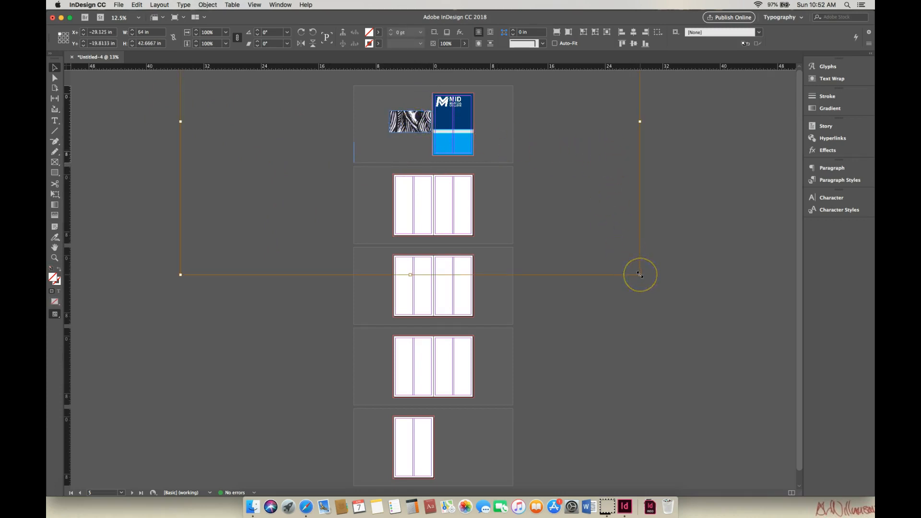
pyautogui.moveTo(640, 275); pyautogui.dragTo(514, 167)
pyautogui.moveTo(181, 191); pyautogui.dragTo(295, 142)
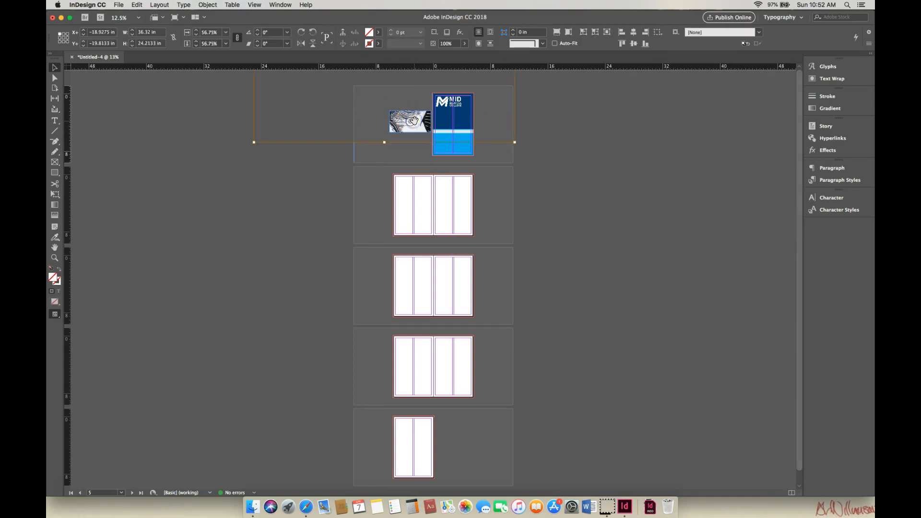
pyautogui.moveTo(525, 143); pyautogui.dragTo(425, 201)
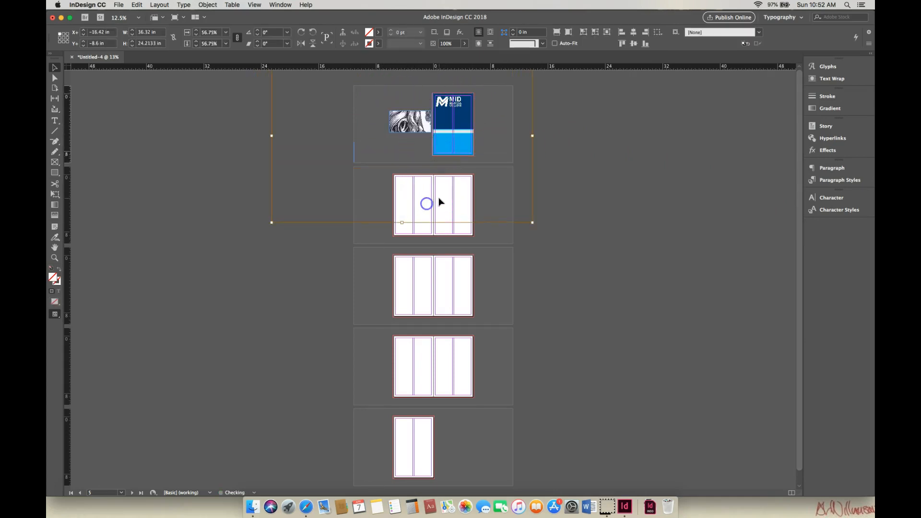
pyautogui.moveTo(272, 223); pyautogui.dragTo(366, 152)
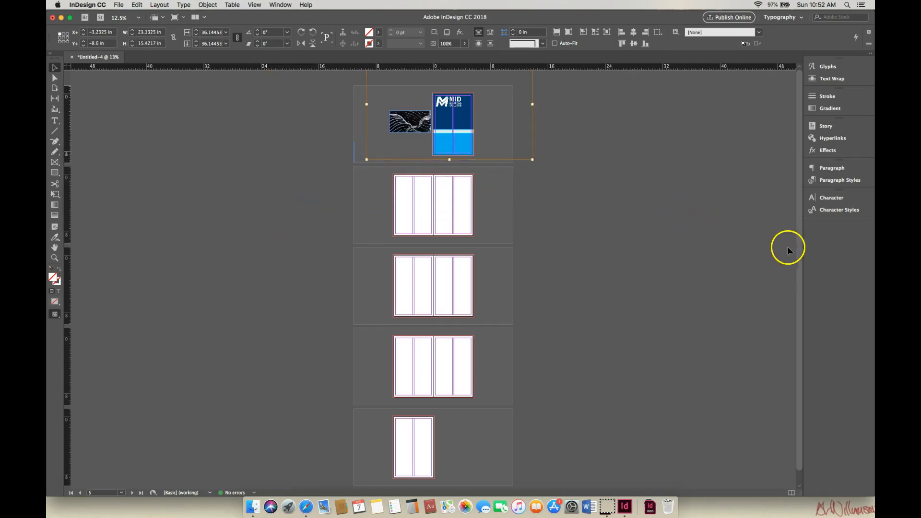
pyautogui.moveTo(534, 160); pyautogui.dragTo(501, 138)
pyautogui.moveTo(411, 124); pyautogui.dragTo(407, 164)
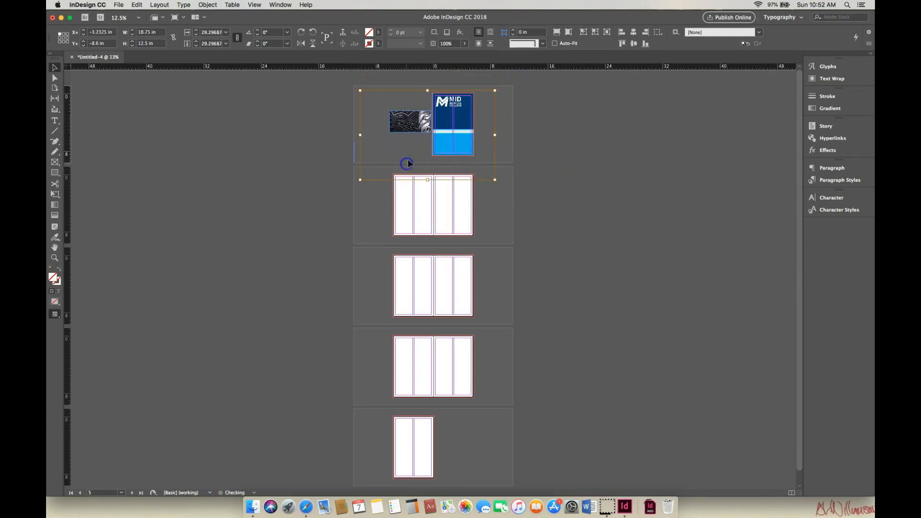
pyautogui.moveTo(497, 92); pyautogui.dragTo(469, 107)
pyautogui.moveTo(360, 180); pyautogui.dragTo(390, 155)
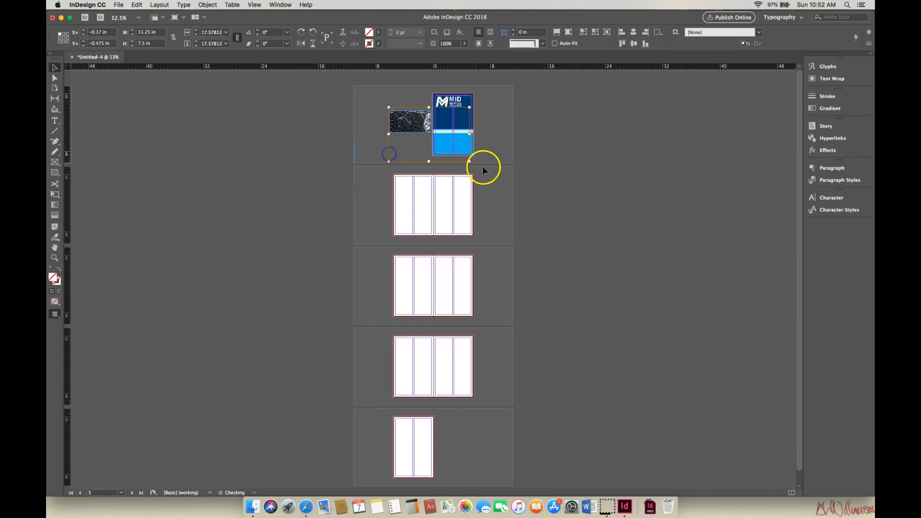
pyautogui.moveTo(470, 161); pyautogui.dragTo(432, 137)
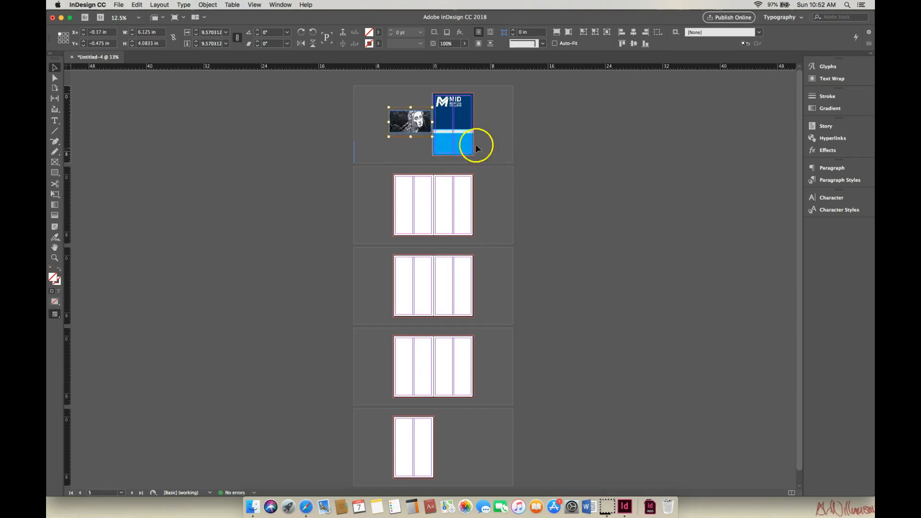
# - Move the image frame partly over the cyan block, to about X -2.92 in and Y 5.43 in
pyautogui.click(54, 258)
pyautogui.click(437, 131)
pyautogui.click(426, 178)
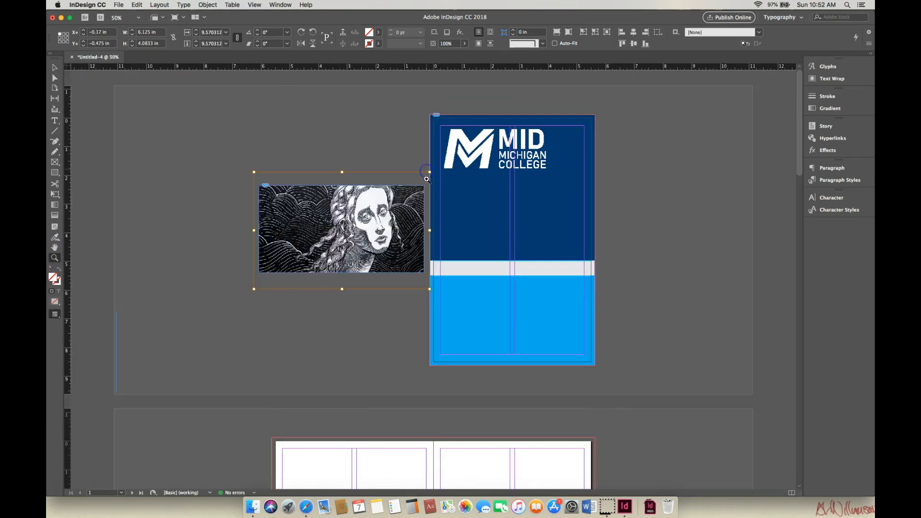
pyautogui.click(421, 228)
pyautogui.moveTo(798, 131); pyautogui.dragTo(804, 147)
pyautogui.click(55, 68)
pyautogui.click(299, 124)
pyautogui.moveTo(309, 180); pyautogui.dragTo(508, 322)
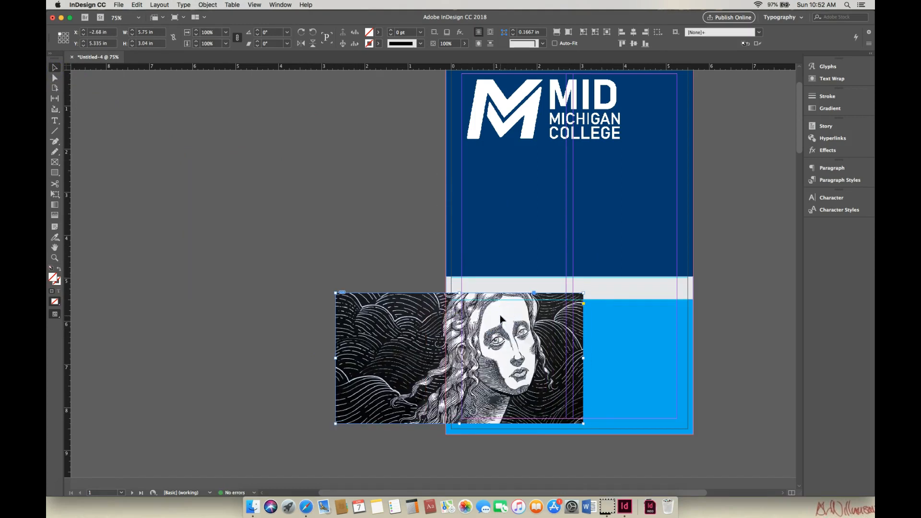
pyautogui.click(625, 321)
pyautogui.moveTo(526, 316); pyautogui.dragTo(515, 320)
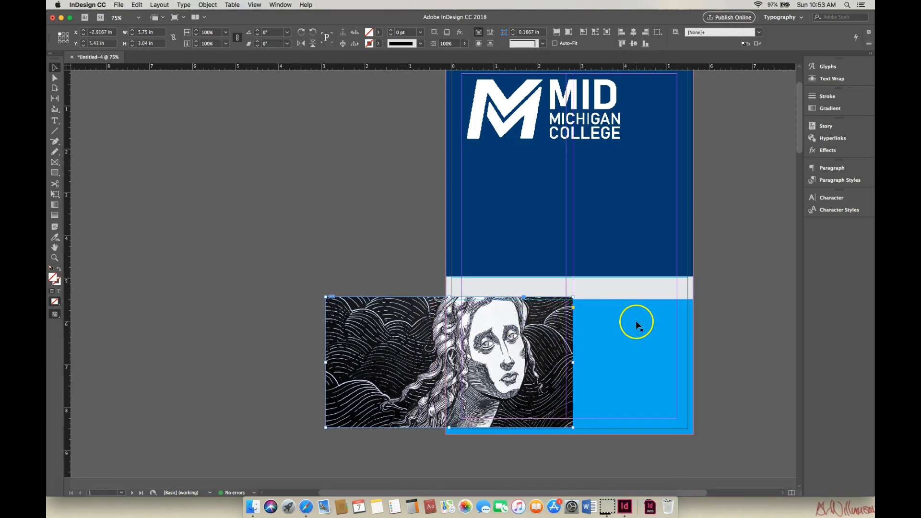
# - Bring the cyan block to the front and set its blend mode to Overlay
pyautogui.click(637, 325)
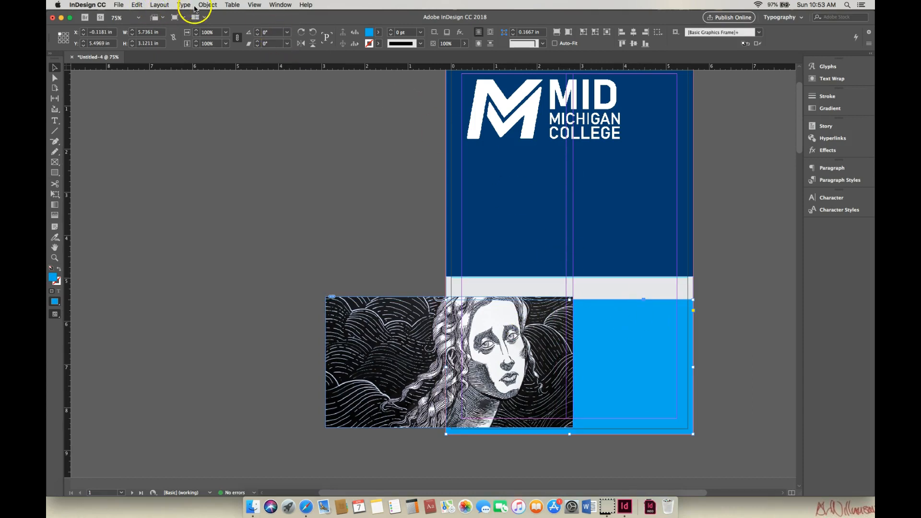
pyautogui.click(201, 7)
pyautogui.moveTo(214, 31)
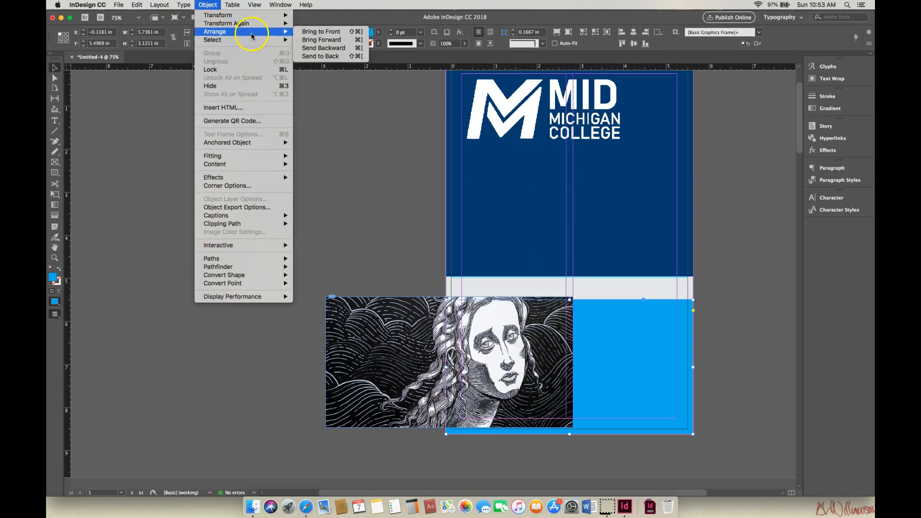
pyautogui.click(318, 33)
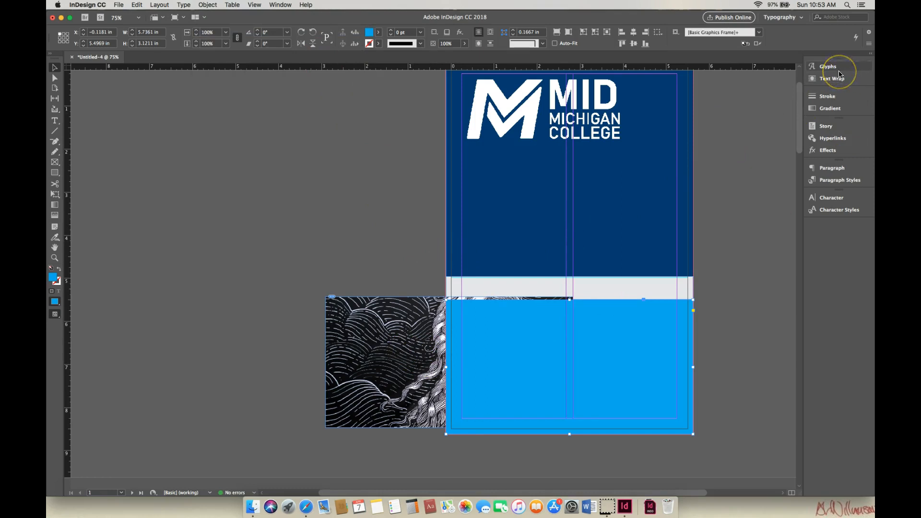
pyautogui.click(828, 150)
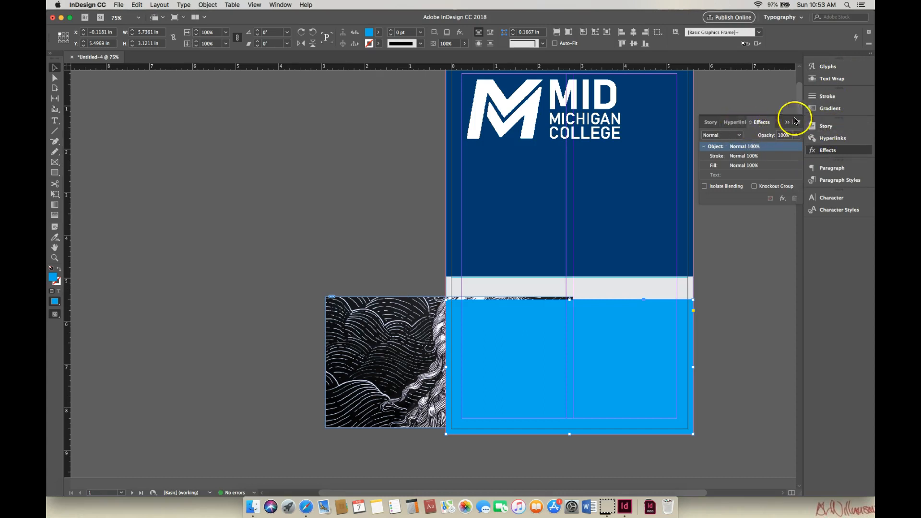
pyautogui.click(739, 135)
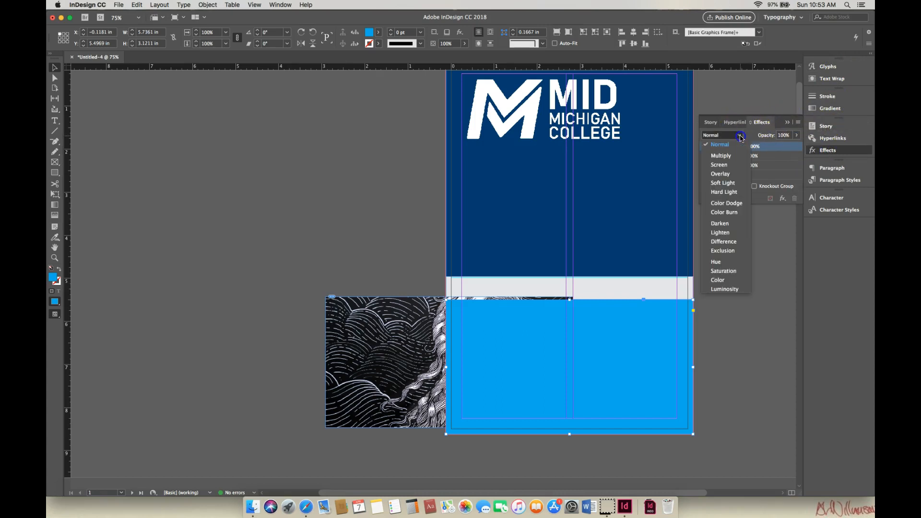
pyautogui.click(734, 176)
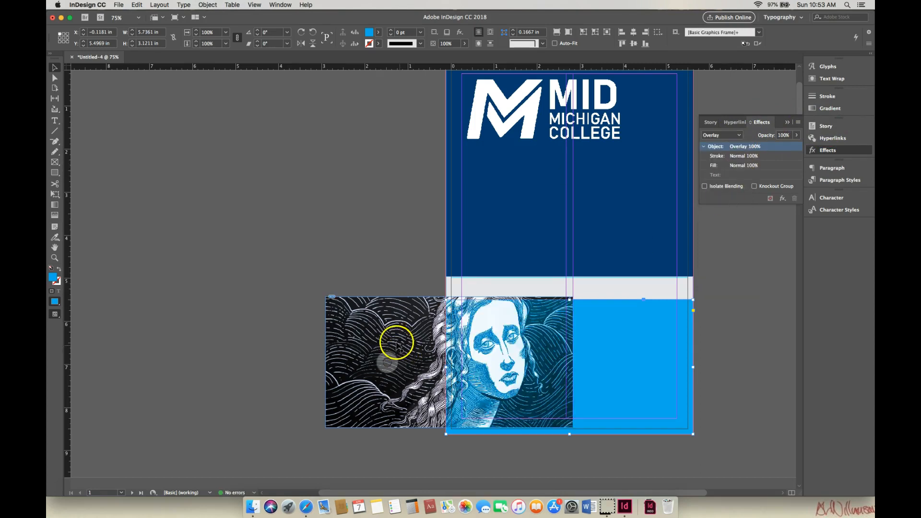
# - Move the image frame under the cyan block, aligned with the gray band's lower edge at about X -0.12 in and Y 5.48 in
pyautogui.moveTo(392, 324); pyautogui.dragTo(547, 330)
pyautogui.press('Down')
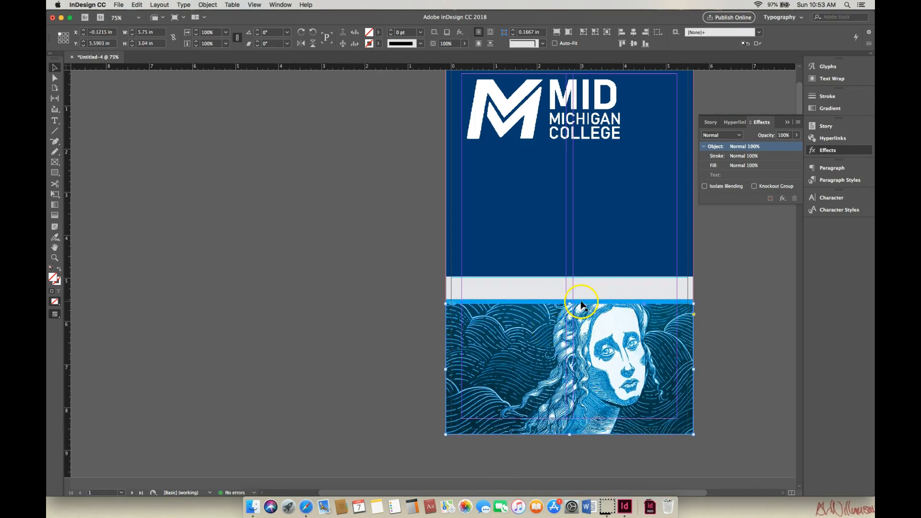
pyautogui.press('Up')
pyautogui.press('Up')
pyautogui.press('Up')
pyautogui.press('Up')
pyautogui.press('Up')
pyautogui.press('Up')
pyautogui.press('Up')
pyautogui.press('Up')
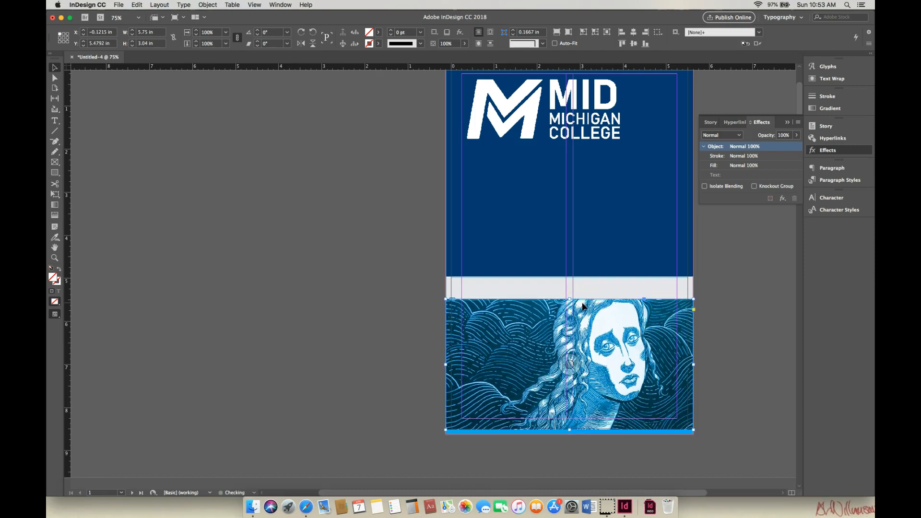
# - Extend the image frame's lower edge to the bleed, making it about 3.15 in tall, and fine-tune its upper edge against the gray band
pyautogui.moveTo(569, 431); pyautogui.dragTo(569, 435)
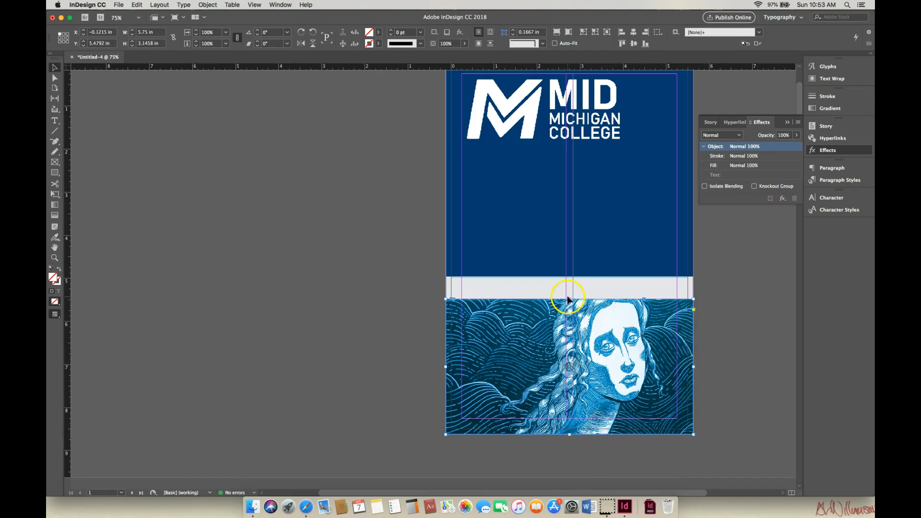
pyautogui.moveTo(569, 298); pyautogui.dragTo(569, 299)
pyautogui.click(731, 302)
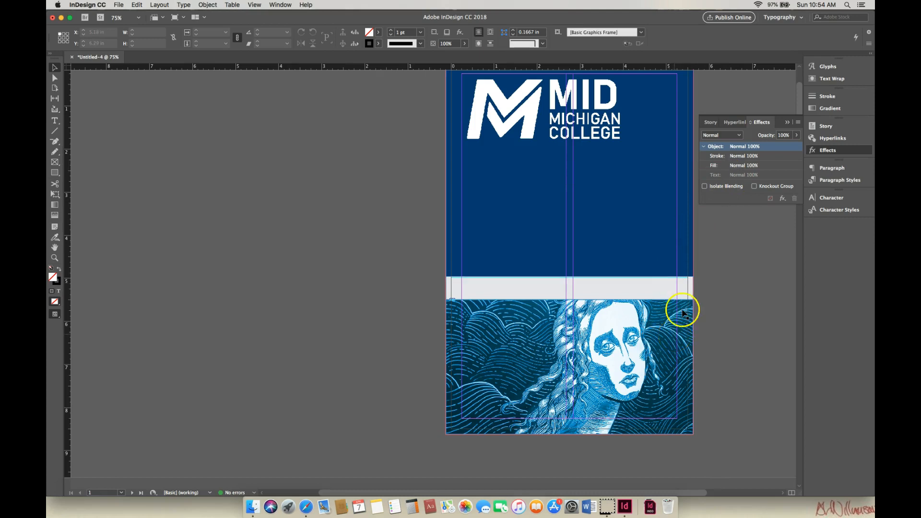
# - Try the Soft Light and Multiply blend modes on the cyan block over the image
pyautogui.click(740, 136)
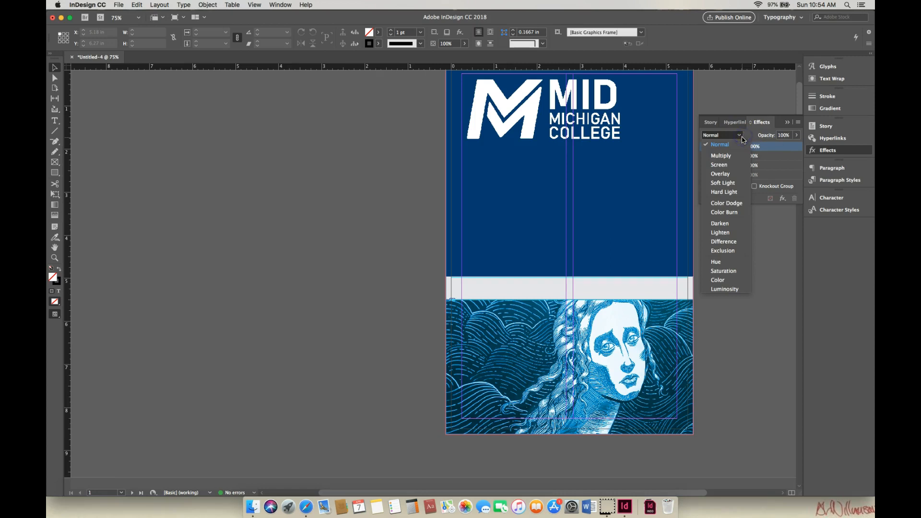
pyautogui.click(733, 184)
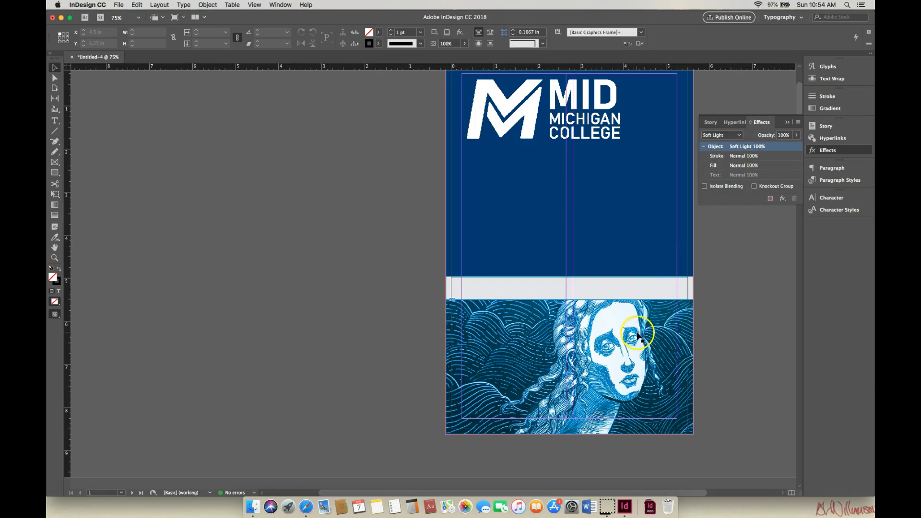
pyautogui.click(673, 338)
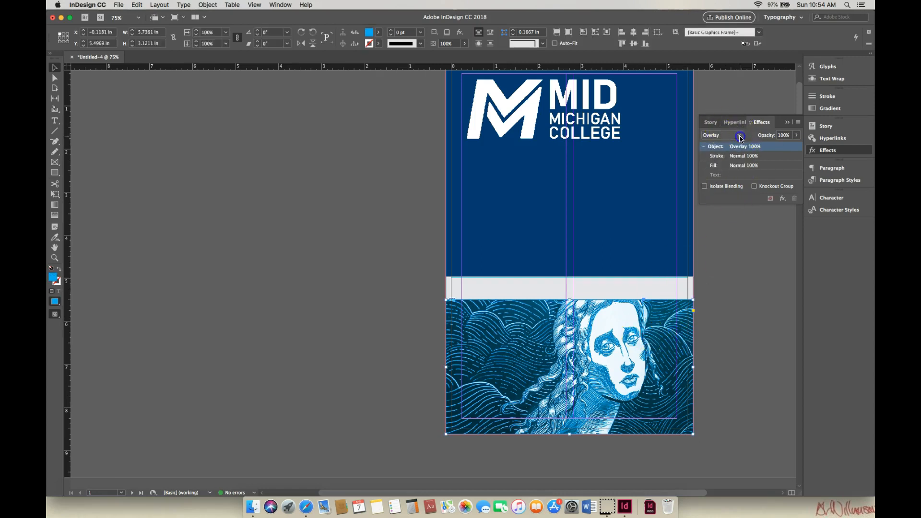
pyautogui.click(740, 136)
pyautogui.click(724, 184)
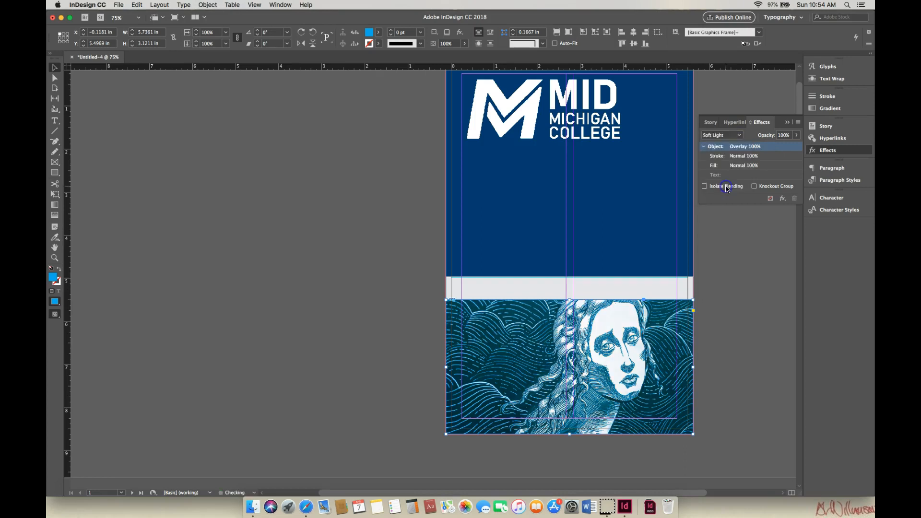
pyautogui.click(740, 136)
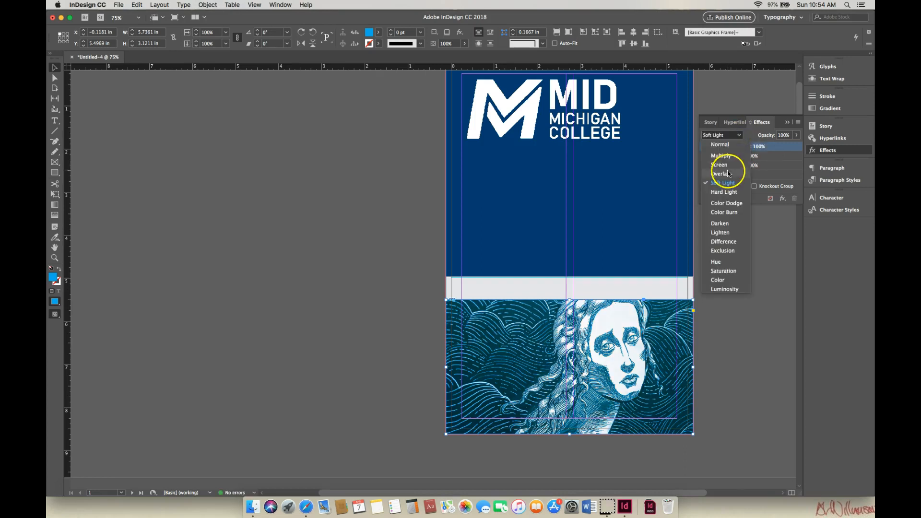
pyautogui.click(726, 156)
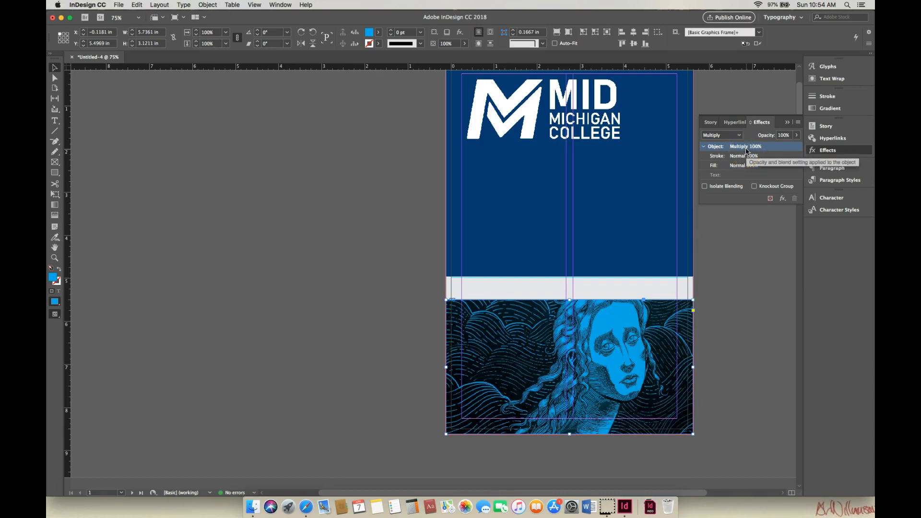
# - Set the cyan block's blend mode to Color Dodge, deselect it and collapse the effects settings
pyautogui.click(736, 135)
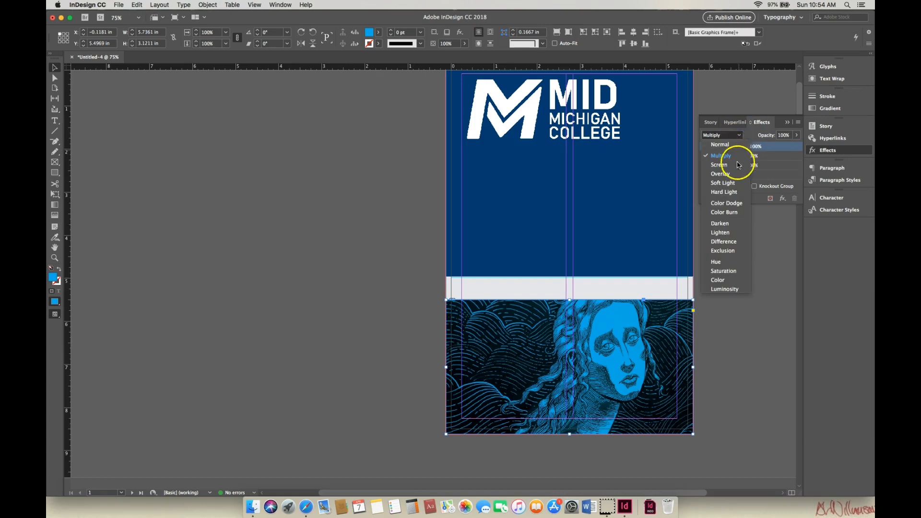
pyautogui.click(735, 204)
pyautogui.click(739, 200)
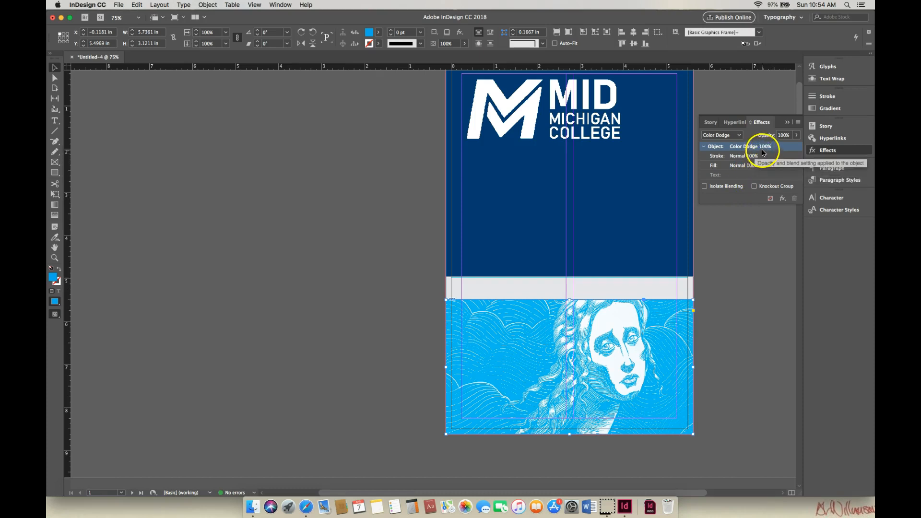
pyautogui.click(749, 255)
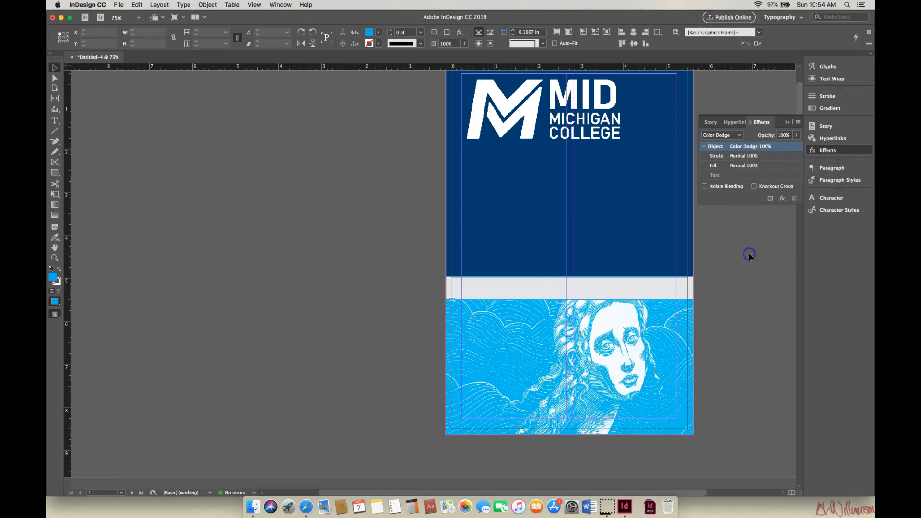
pyautogui.click(787, 123)
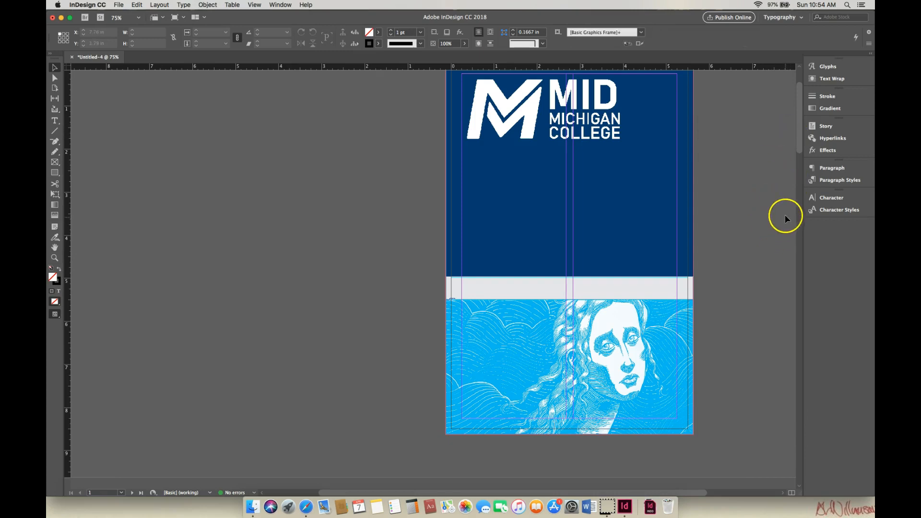
pyautogui.moveTo(800, 150); pyautogui.dragTo(798, 142)
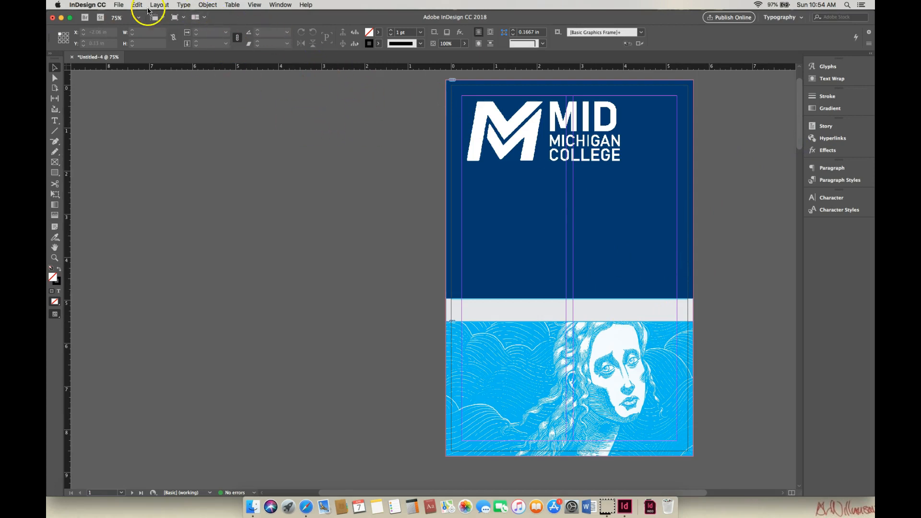
# - Save the document as "ART 211 Booklet-1" in the ART 211 folder, in InDesign CC 2018 document format
pyautogui.click(119, 5)
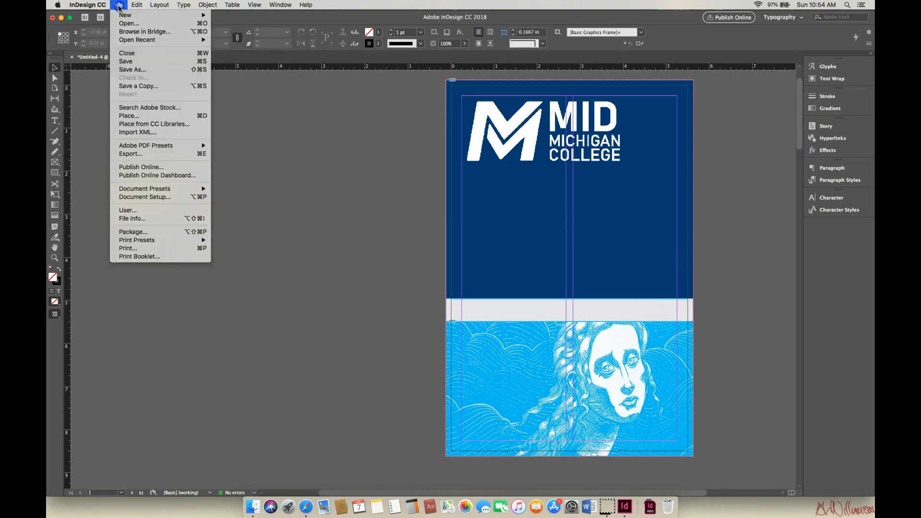
pyautogui.click(129, 70)
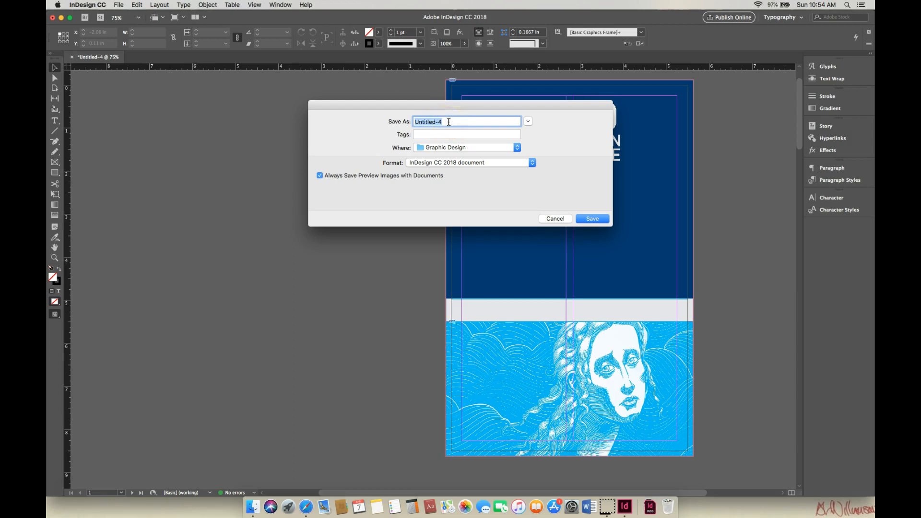
pyautogui.write('B')
pyautogui.press('BackSpace')
pyautogui.write('ART 211 Booklet-1')
pyautogui.click(516, 147)
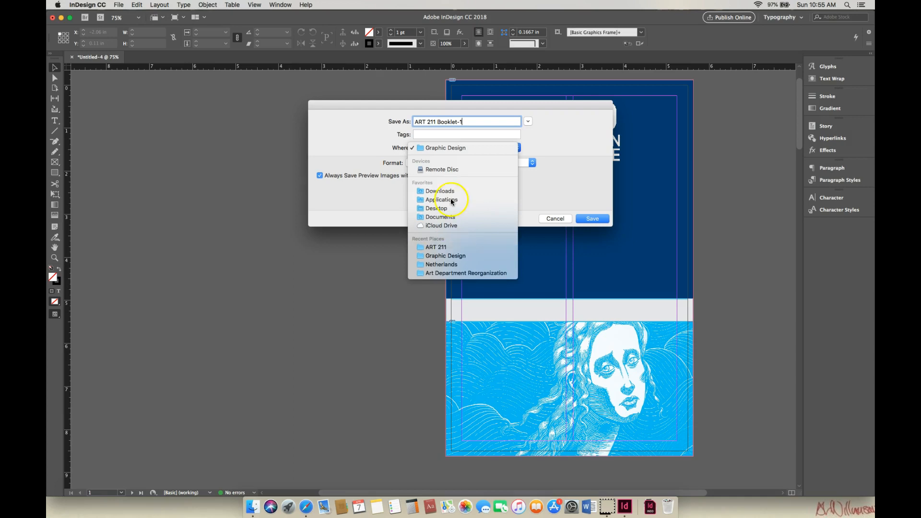
pyautogui.click(448, 248)
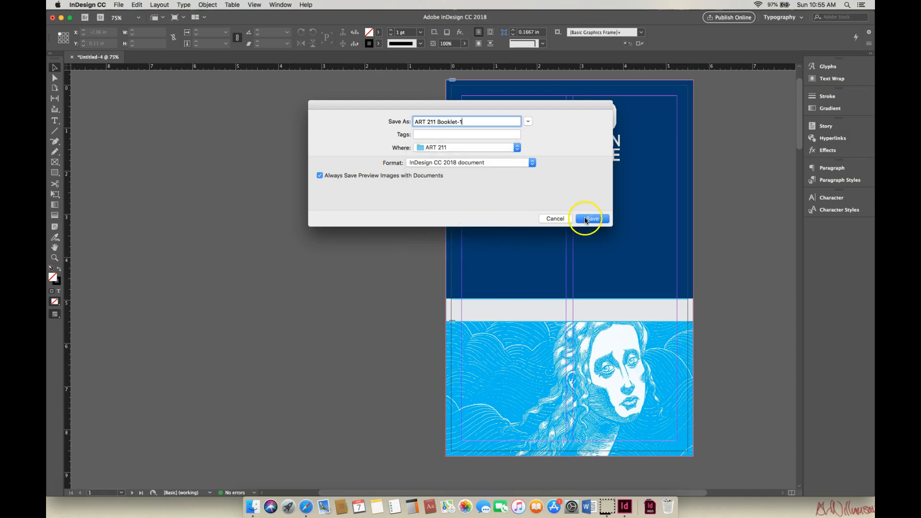
pyautogui.click(590, 219)
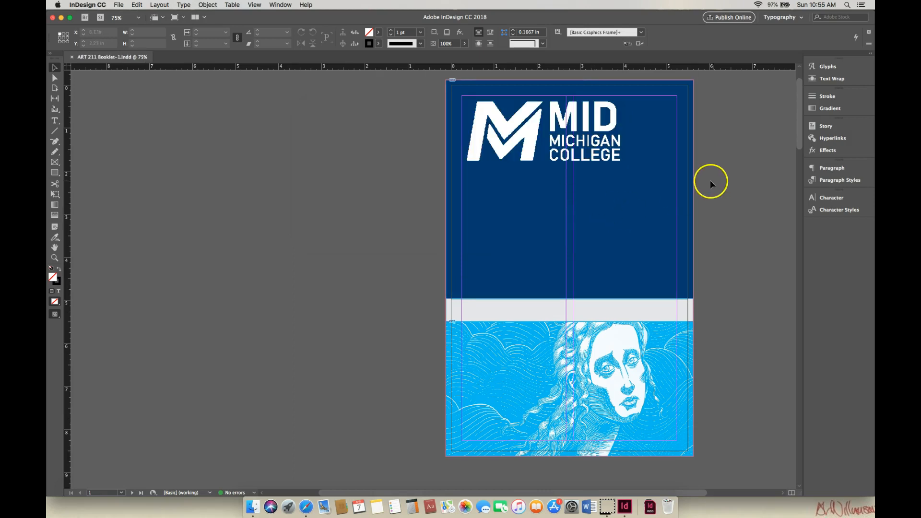
# - Switch to the Moodle project page in Safari and copy the cover text "The Mid-Michigan College Art & Illustration Forum", without the dates
pyautogui.moveTo(651, 492); pyautogui.dragTo(686, 493)
pyautogui.moveTo(706, 493); pyautogui.dragTo(712, 493)
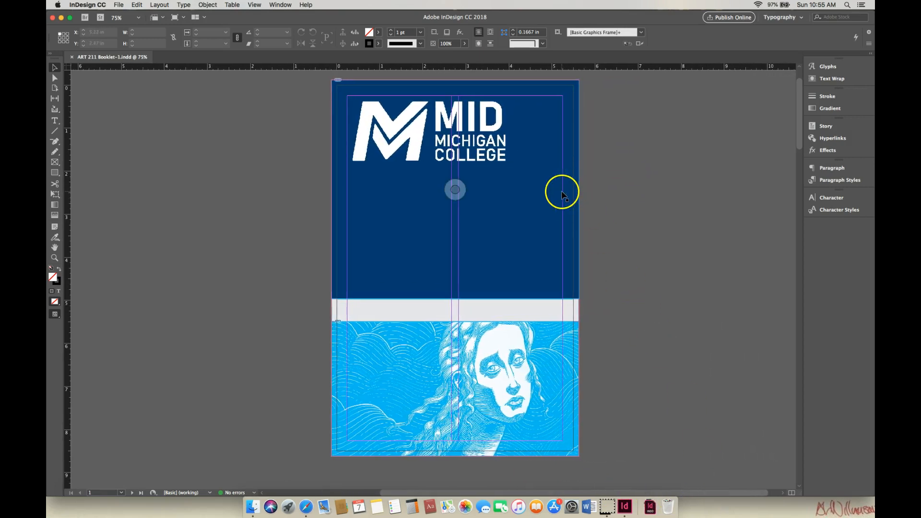
pyautogui.click(70, 19)
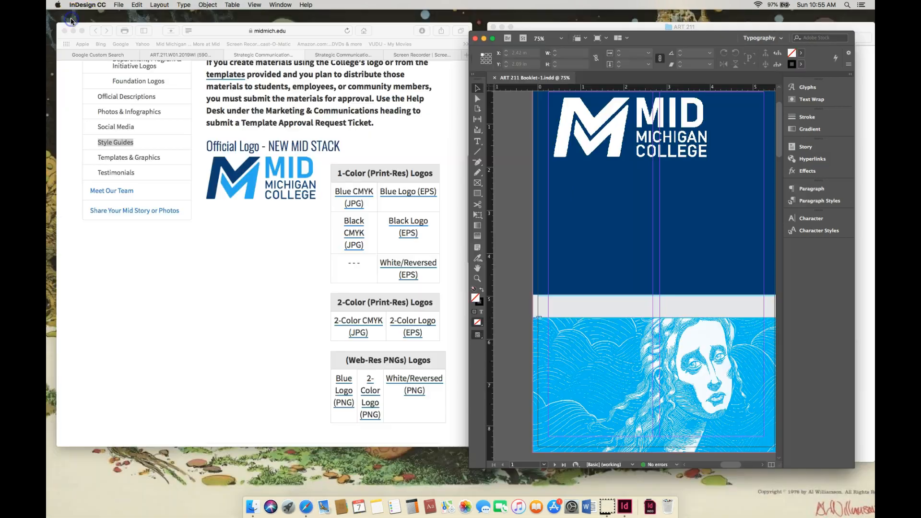
pyautogui.click(182, 54)
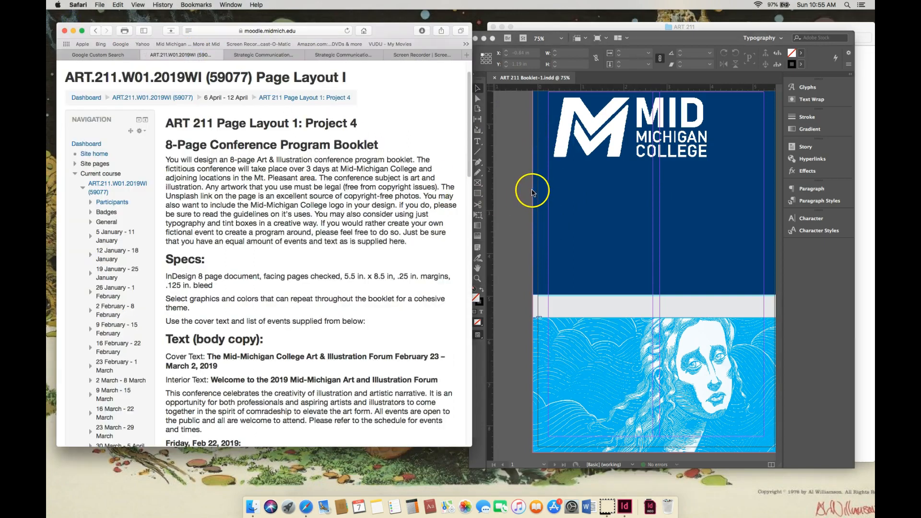
pyautogui.scroll(-5, 472, 207)
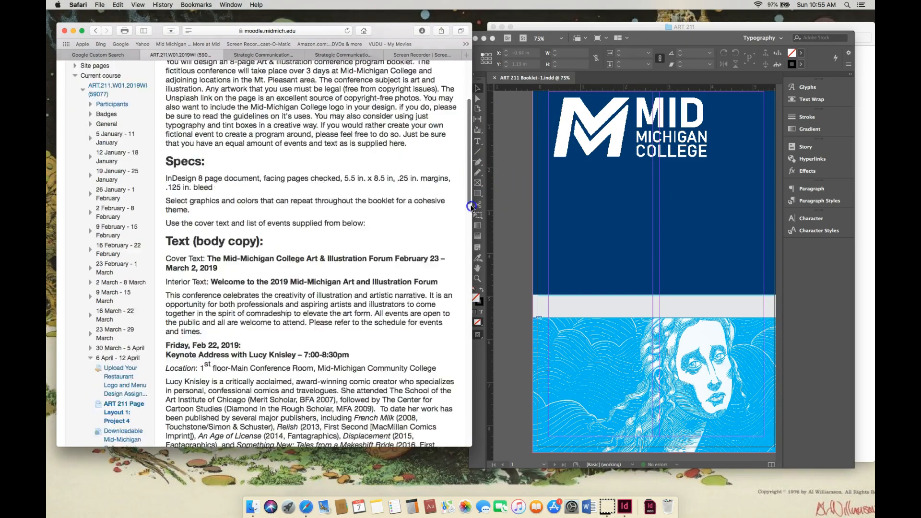
pyautogui.moveTo(472, 207); pyautogui.dragTo(472, 213)
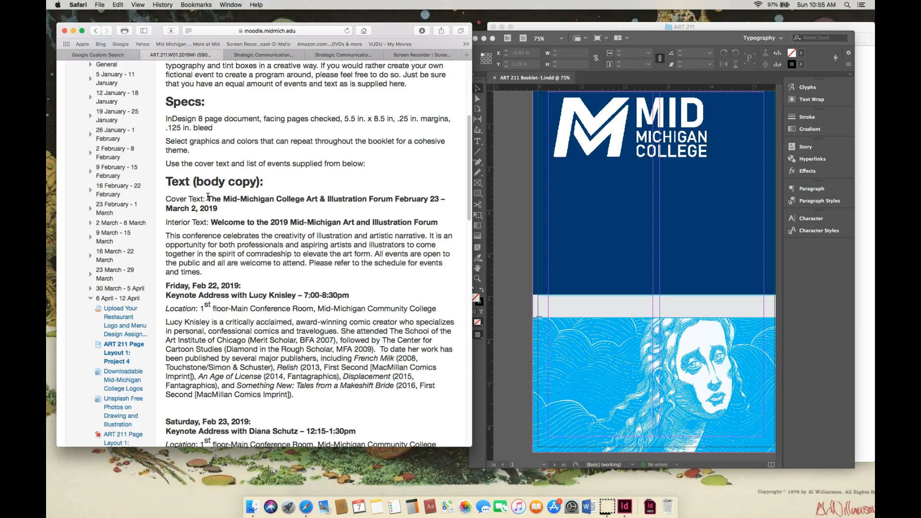
pyautogui.moveTo(228, 198); pyautogui.dragTo(393, 198)
pyautogui.rightClick(389, 198)
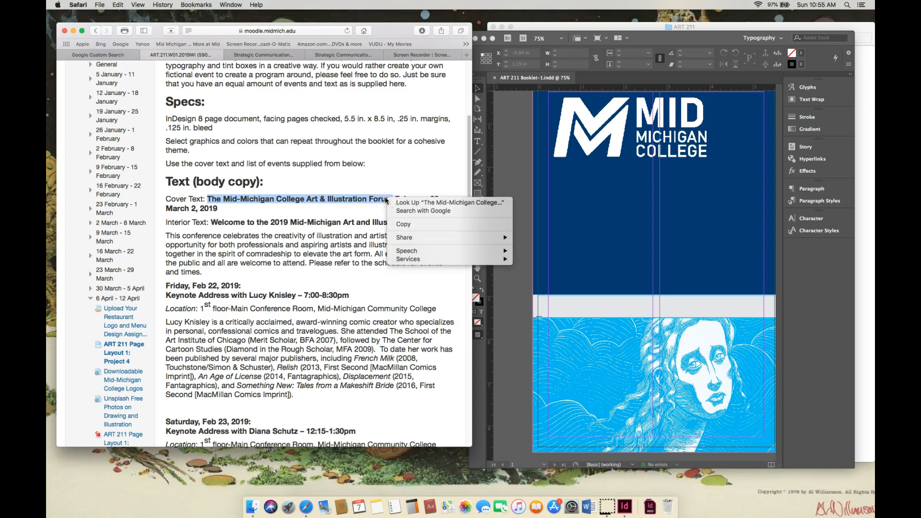
pyautogui.click(399, 229)
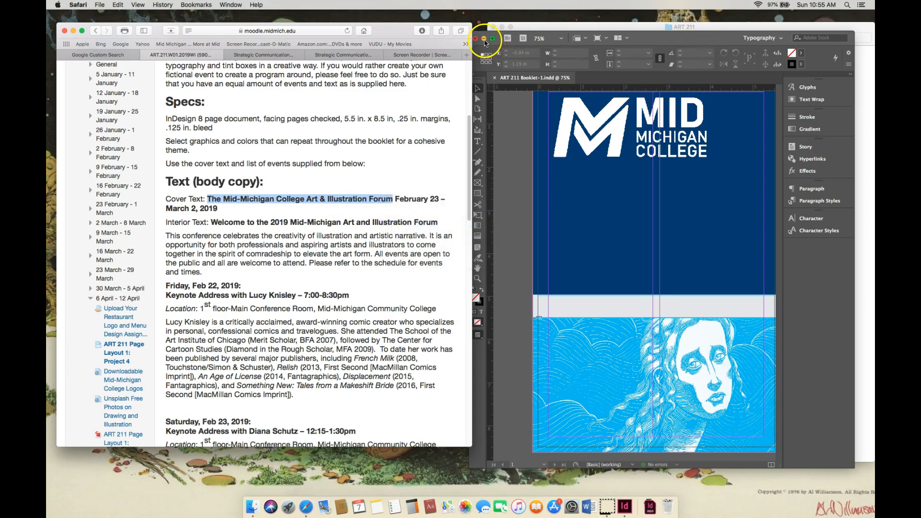
# - Return to the InDesign booklet, draw a text frame about 3.44 x 1.86 in below the logo, and paste the copied title into it
pyautogui.click(655, 40)
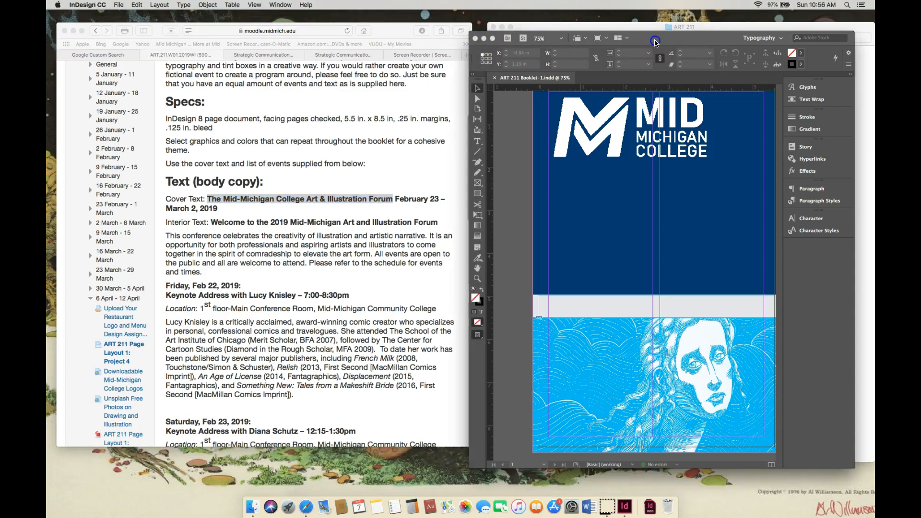
pyautogui.click(492, 38)
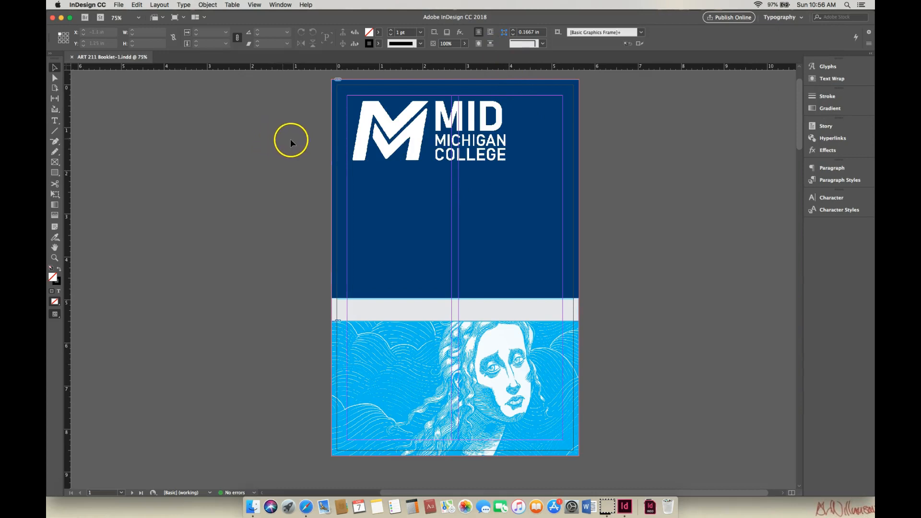
pyautogui.click(56, 122)
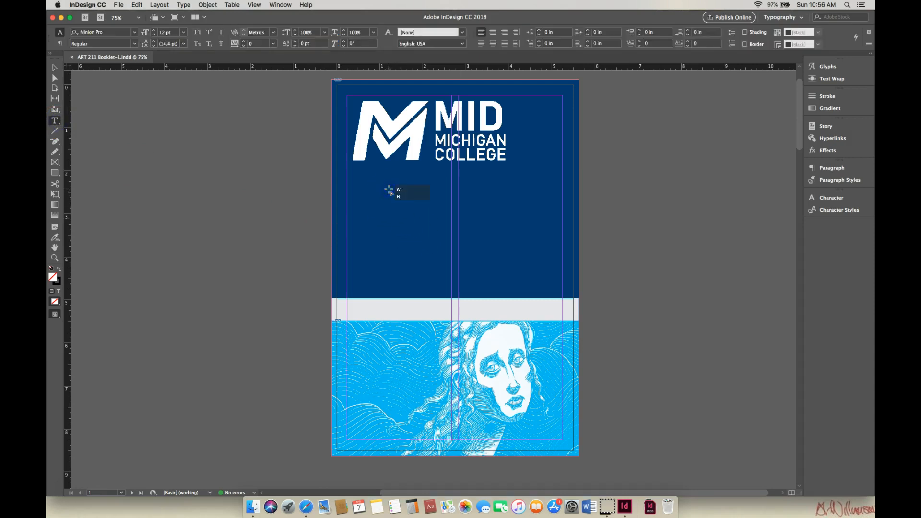
pyautogui.moveTo(382, 183); pyautogui.dragTo(531, 263)
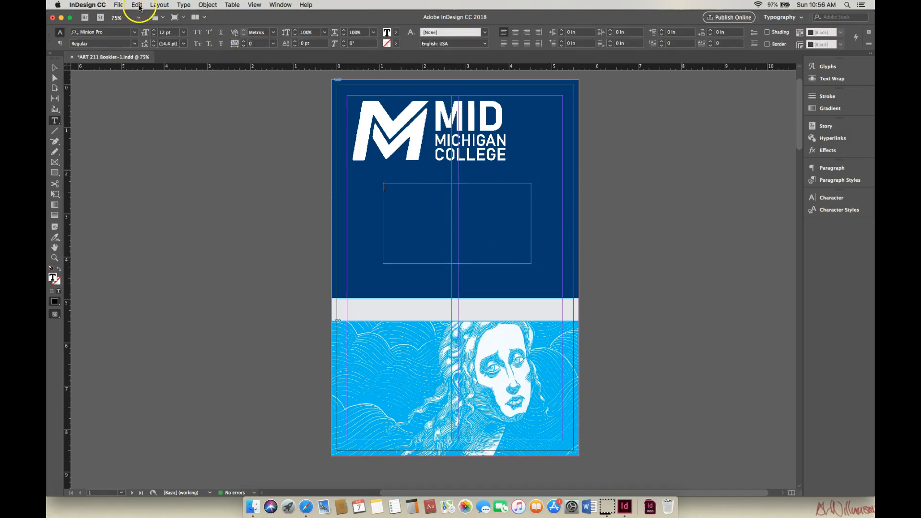
pyautogui.click(138, 5)
pyautogui.click(150, 55)
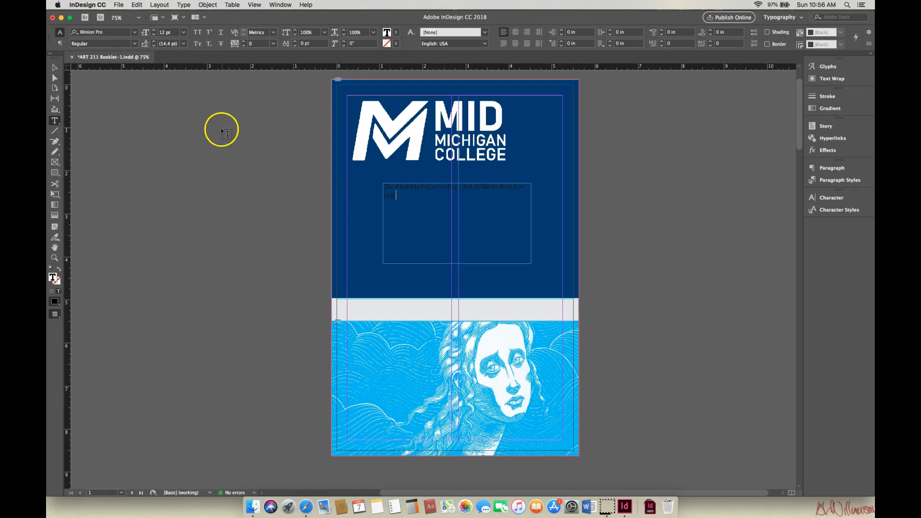
pyautogui.write('rum')
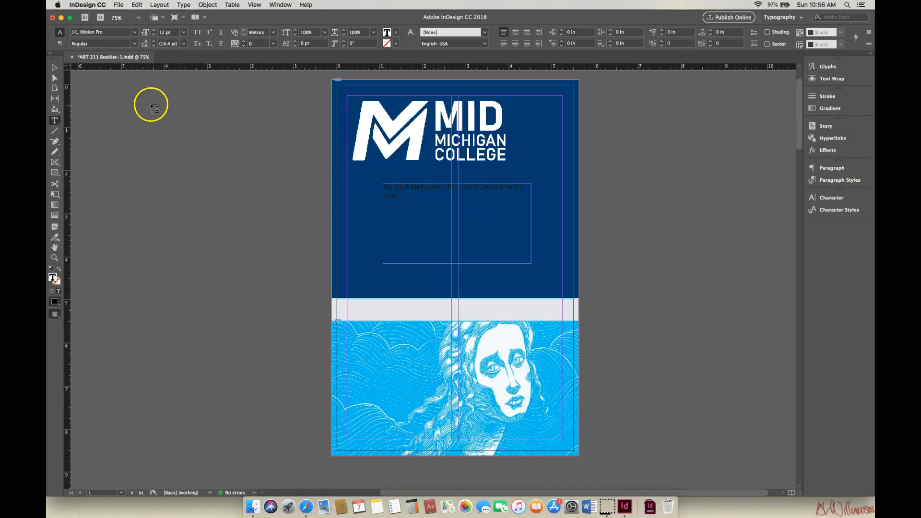
# - Reposition the title text frame in the navy area below the logo, at about X 1.38 in and Y 2.43 in
pyautogui.click(55, 68)
pyautogui.moveTo(446, 189); pyautogui.dragTo(541, 204)
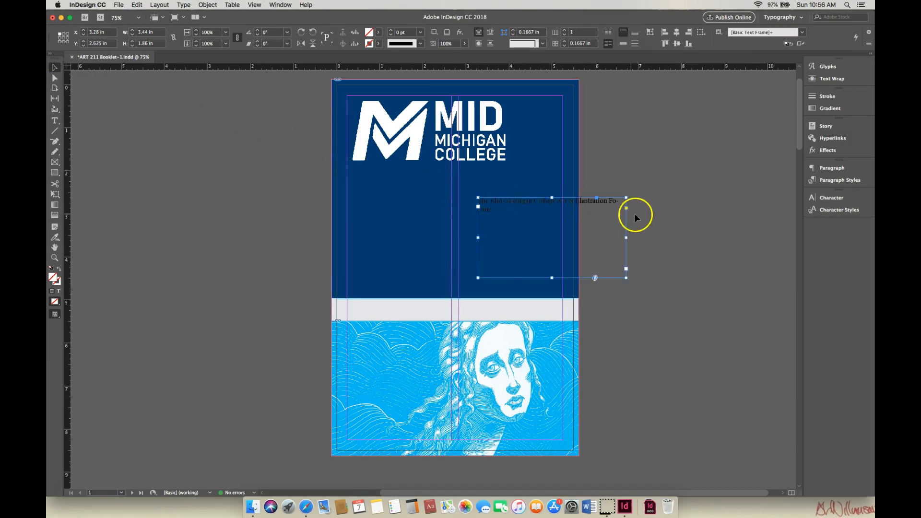
pyautogui.moveTo(596, 202); pyautogui.dragTo(514, 193)
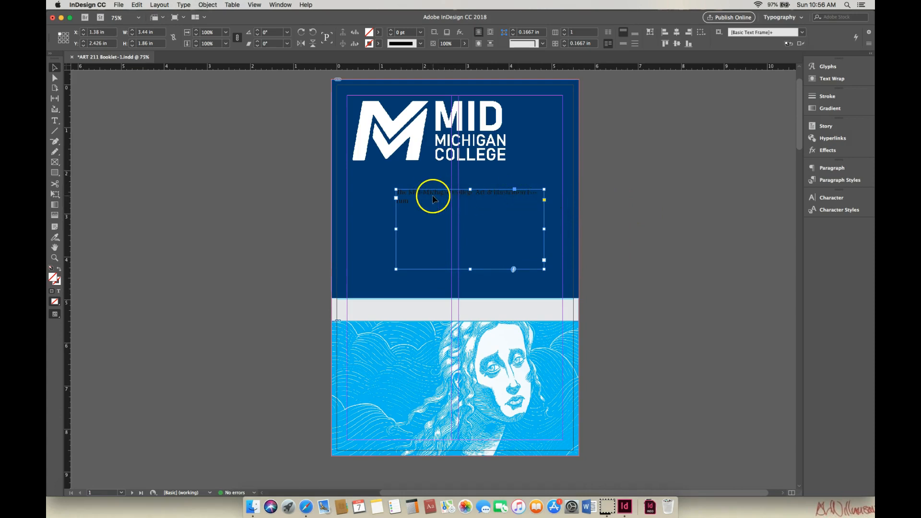
# - Select all of the title text and change its fill color to Paper
pyautogui.doubleClick(434, 192)
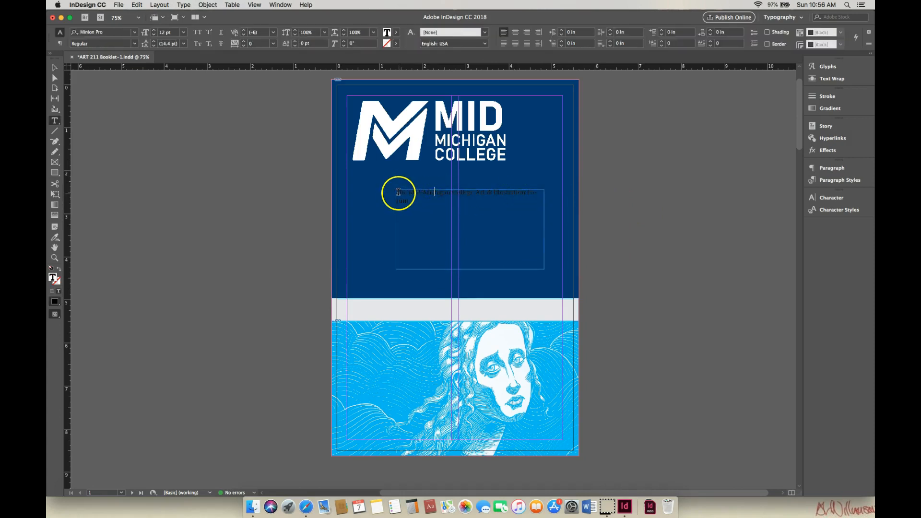
pyautogui.moveTo(396, 192); pyautogui.dragTo(410, 203)
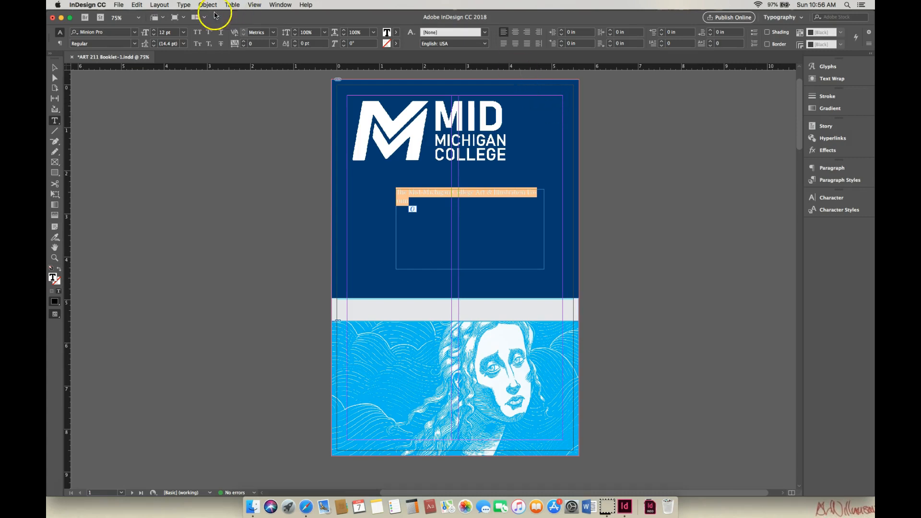
pyautogui.click(397, 36)
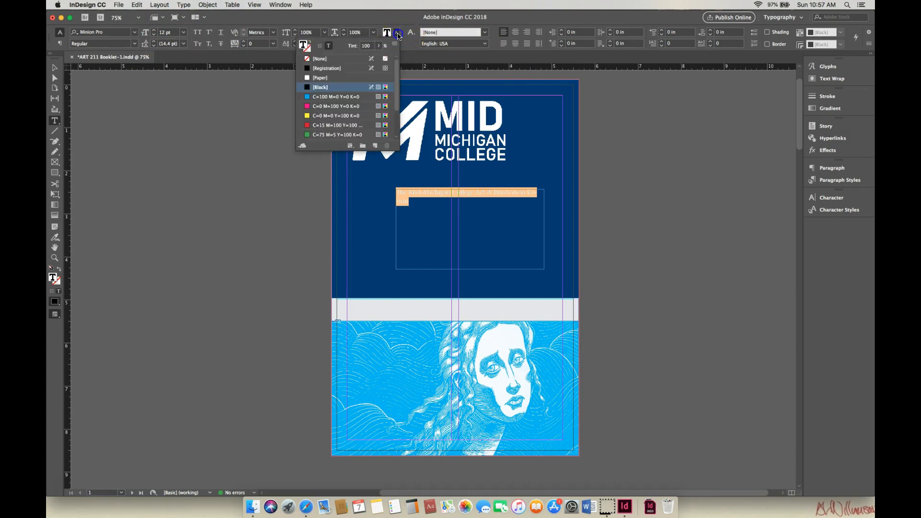
pyautogui.click(308, 79)
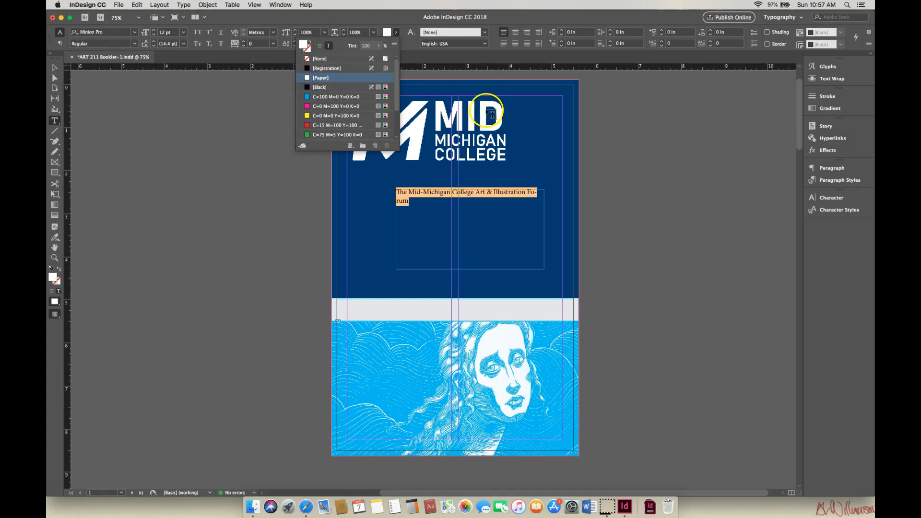
pyautogui.click(527, 19)
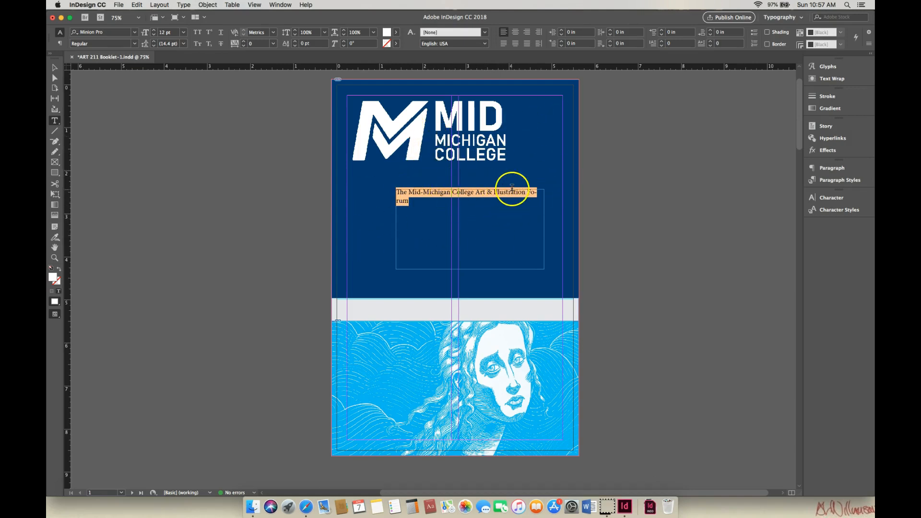
# - Browse the available fonts and set the title text in Trattatello
pyautogui.click(136, 33)
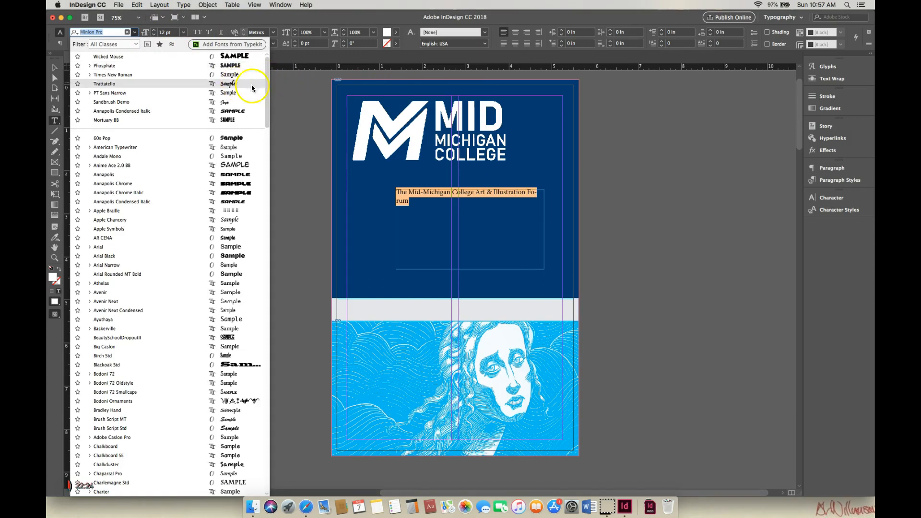
pyautogui.moveTo(268, 94); pyautogui.dragTo(273, 248)
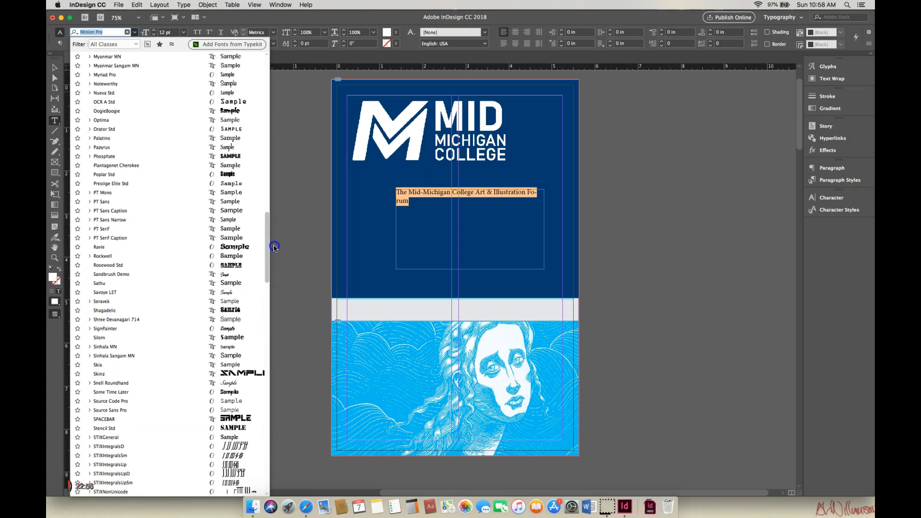
pyautogui.moveTo(274, 247); pyautogui.dragTo(273, 77)
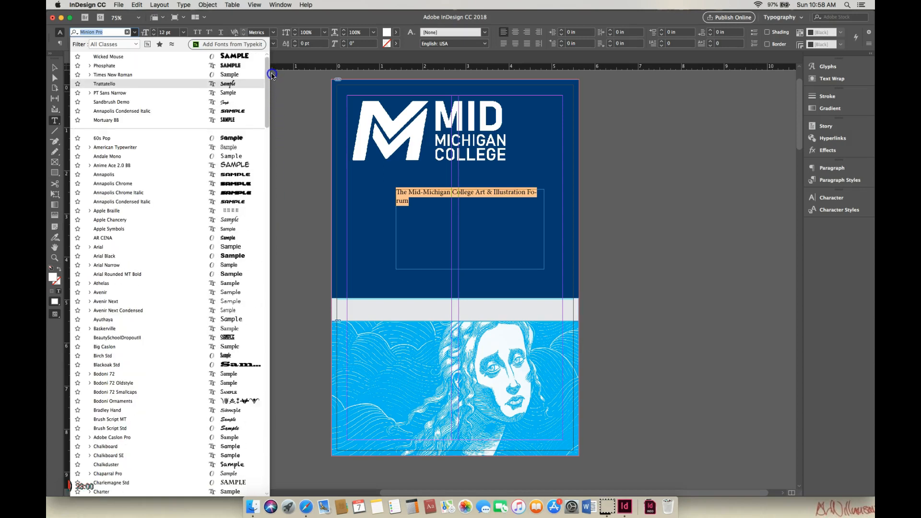
pyautogui.click(232, 85)
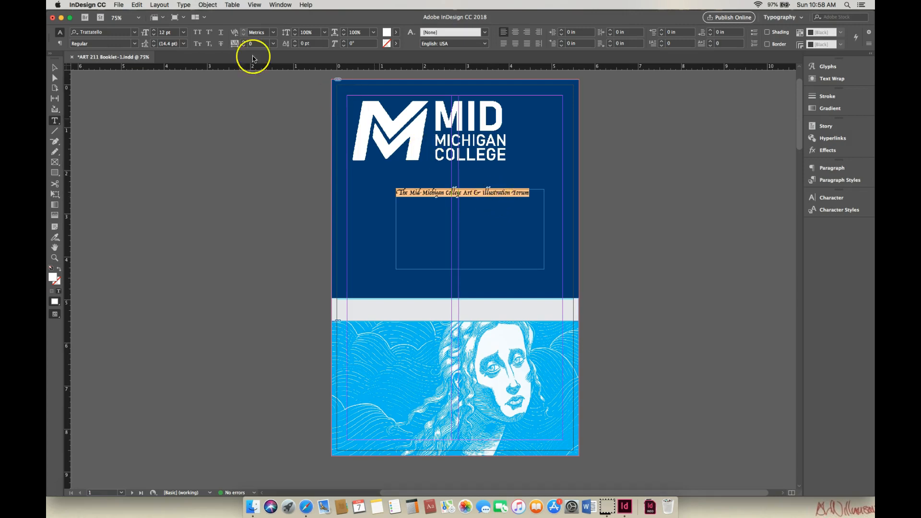
# - Set the title's font size to 38 pt and extend its frame's left edge to X 0.4 in, making it about 4.42 in wide
pyautogui.click(185, 33)
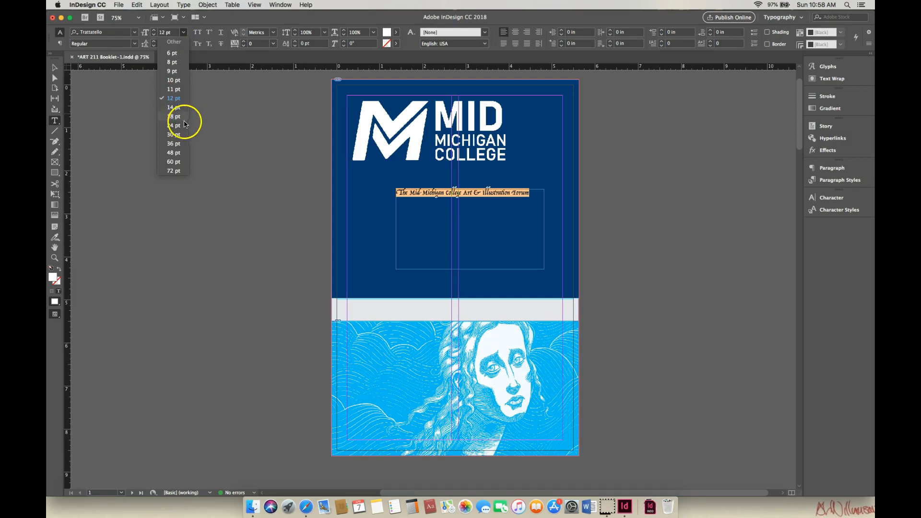
pyautogui.click(173, 152)
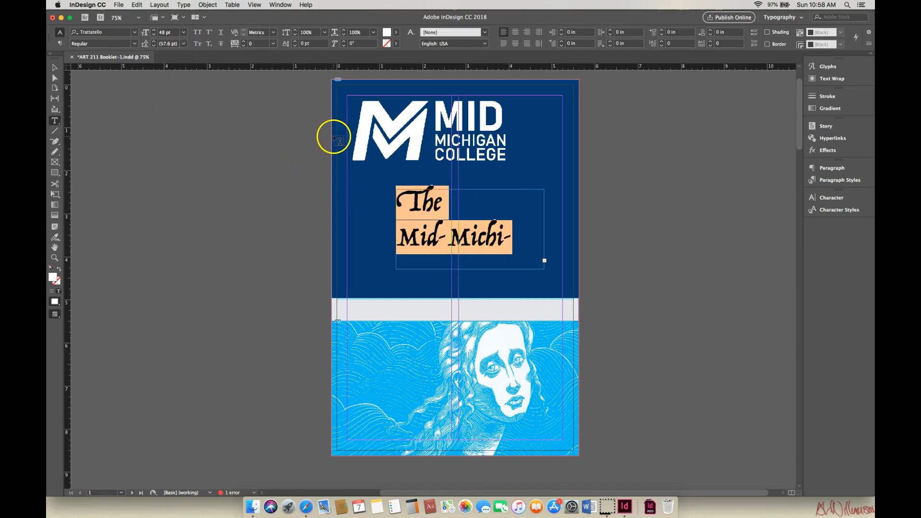
pyautogui.click(155, 38)
pyautogui.click(155, 37)
pyautogui.click(155, 38)
pyautogui.click(155, 38)
pyautogui.click(154, 38)
pyautogui.click(154, 38)
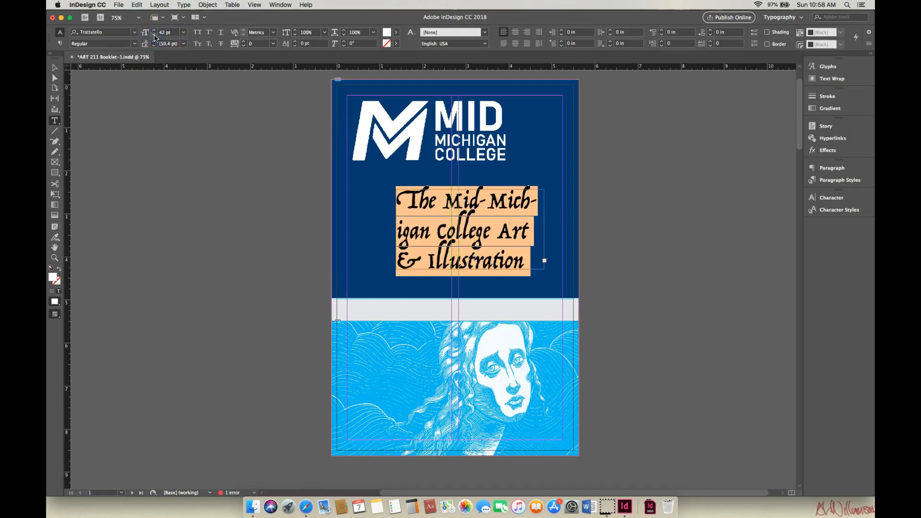
pyautogui.click(155, 38)
pyautogui.click(154, 38)
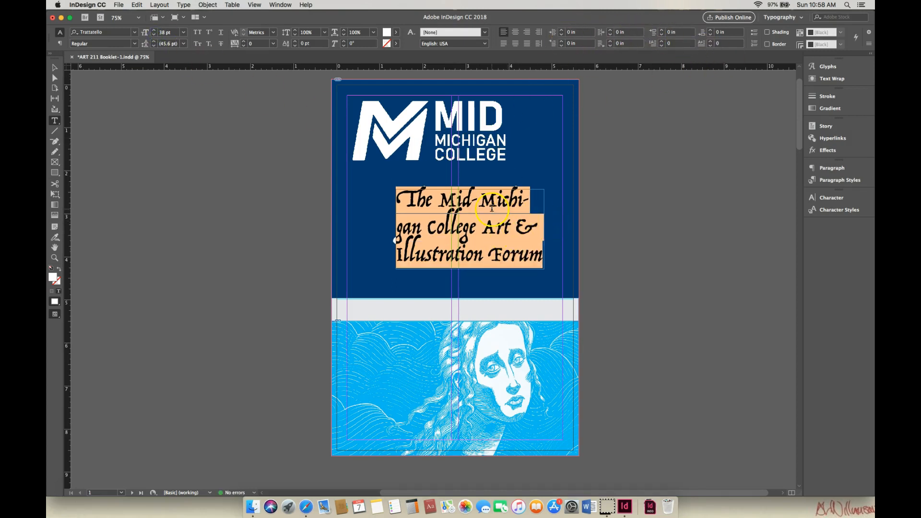
pyautogui.click(54, 67)
pyautogui.moveTo(399, 273); pyautogui.dragTo(353, 270)
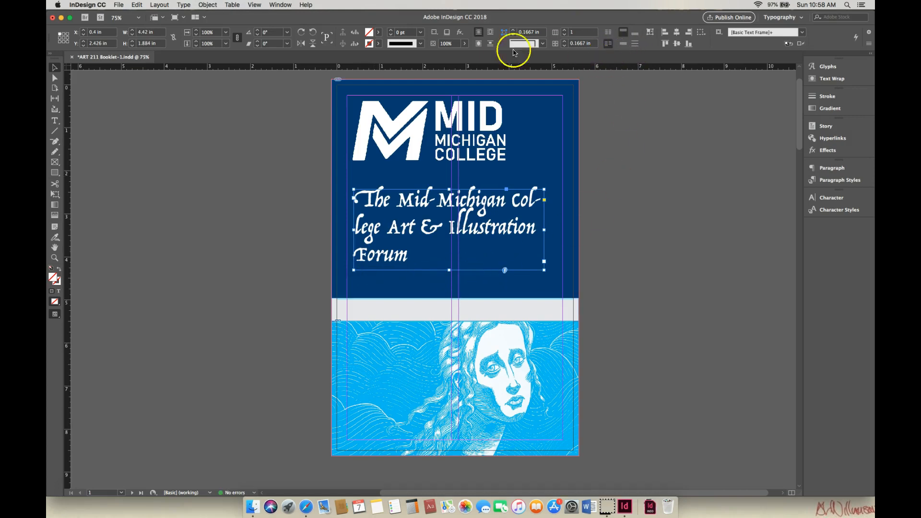
# - Right-align the title text and resize its frame to about 4.43 in wide, from X 0.82 in to the cover's right margin
pyautogui.doubleClick(446, 203)
pyautogui.doubleClick(364, 200)
pyautogui.moveTo(407, 223); pyautogui.dragTo(426, 253)
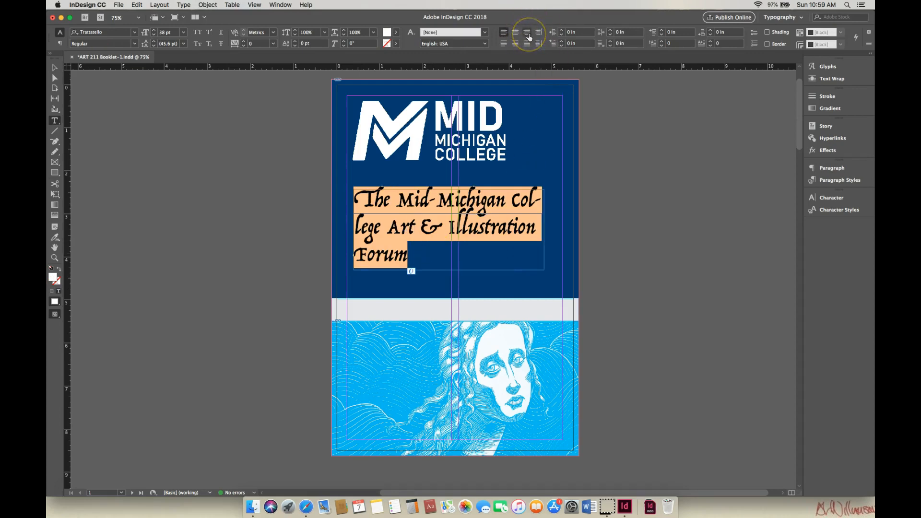
pyautogui.click(527, 33)
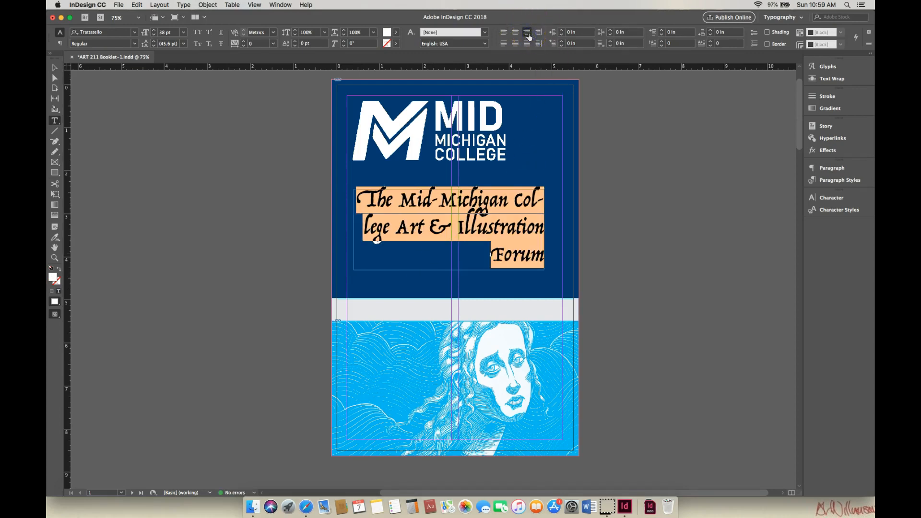
pyautogui.click(55, 67)
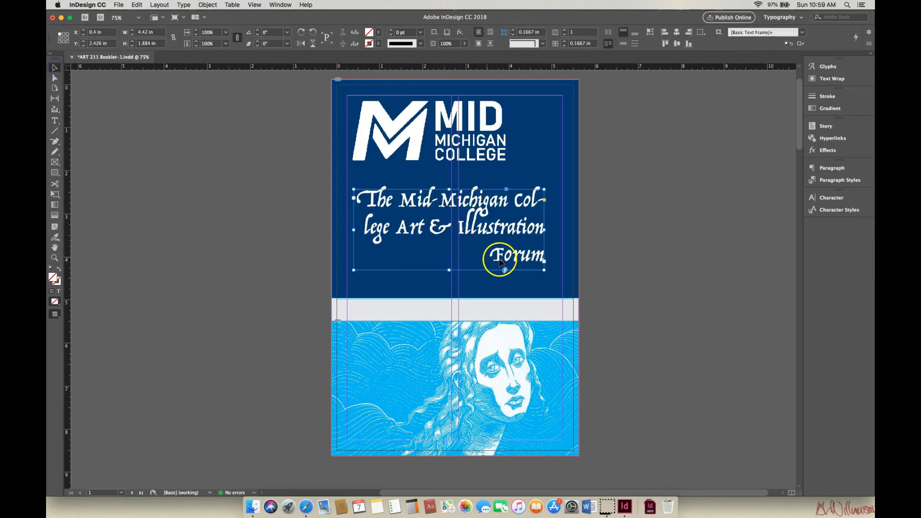
pyautogui.moveTo(549, 276); pyautogui.dragTo(562, 273)
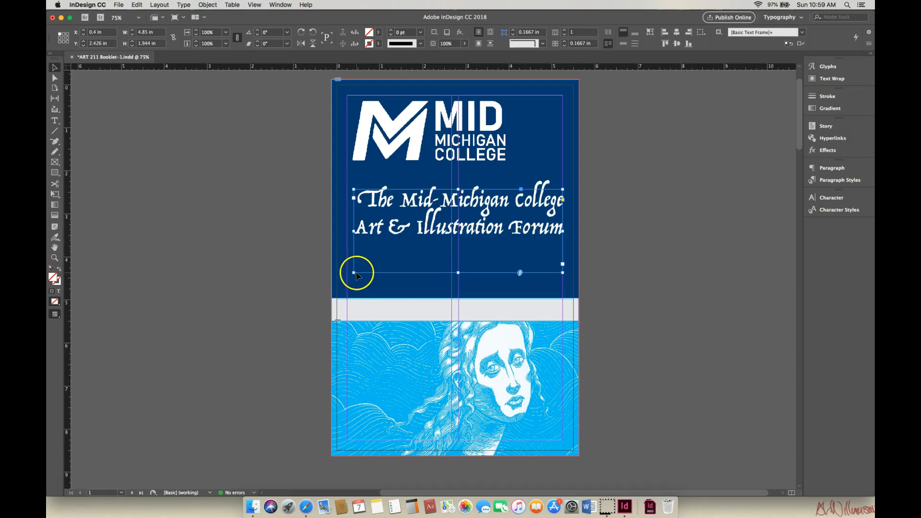
pyautogui.moveTo(354, 273)
pyautogui.mouseDown()
pyautogui.moveTo(381, 270)
pyautogui.moveTo(372, 271)
pyautogui.mouseUp()
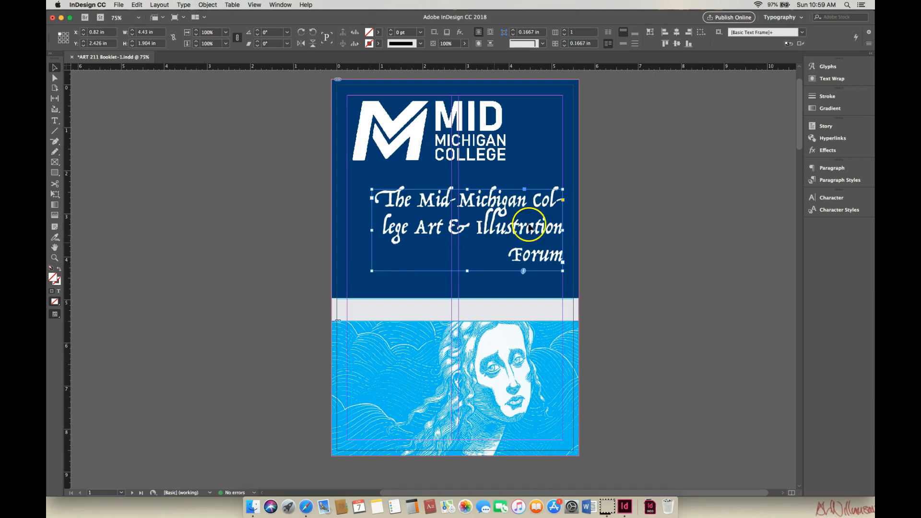
# - Insert a forced line break before "College" so the title's first line reads "The Mid-Michigan"
pyautogui.doubleClick(535, 201)
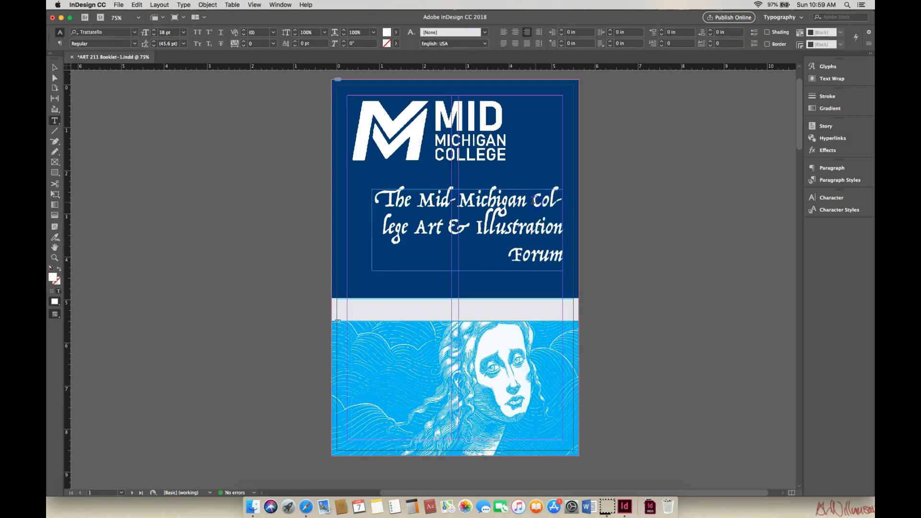
pyautogui.press('BackSpace')
pyautogui.hotkey('shift', 'Return')
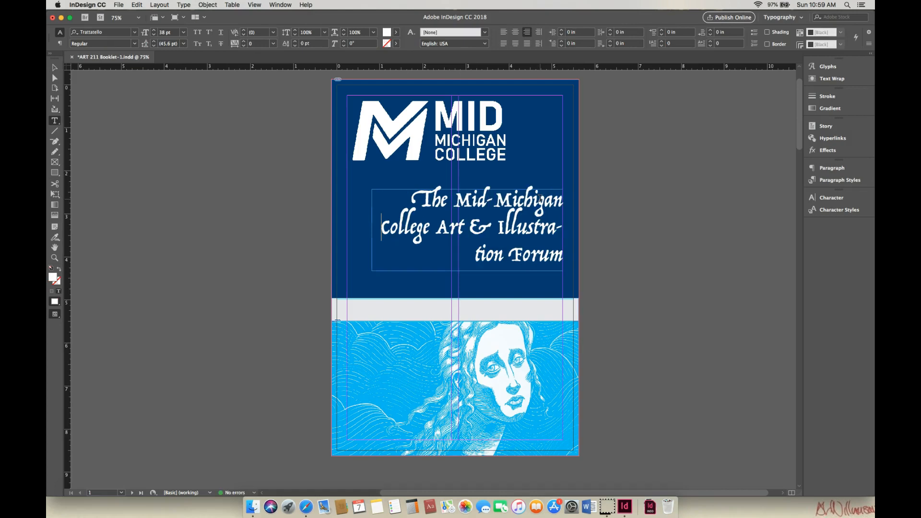
# - Try a forced line break before "Illustration" in the title, and take it out again
pyautogui.click(500, 227)
pyautogui.hotkey('shift', 'Return')
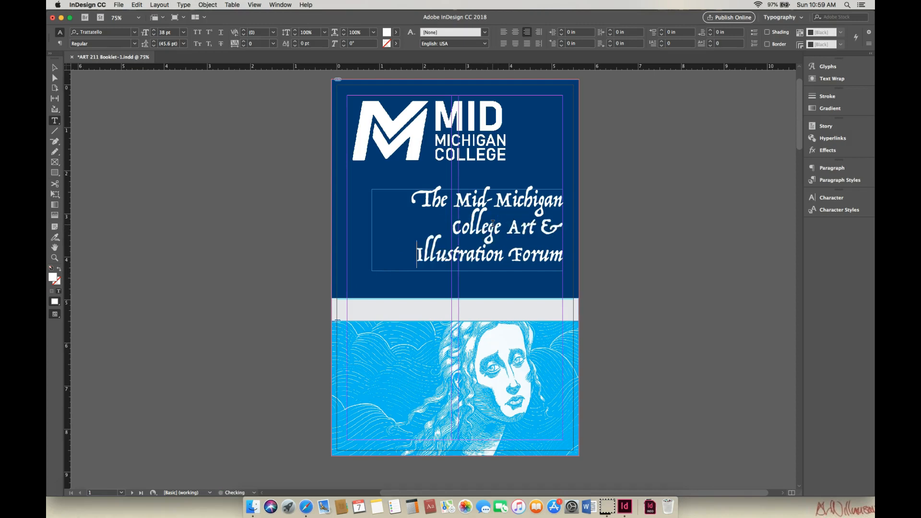
pyautogui.press('BackSpace')
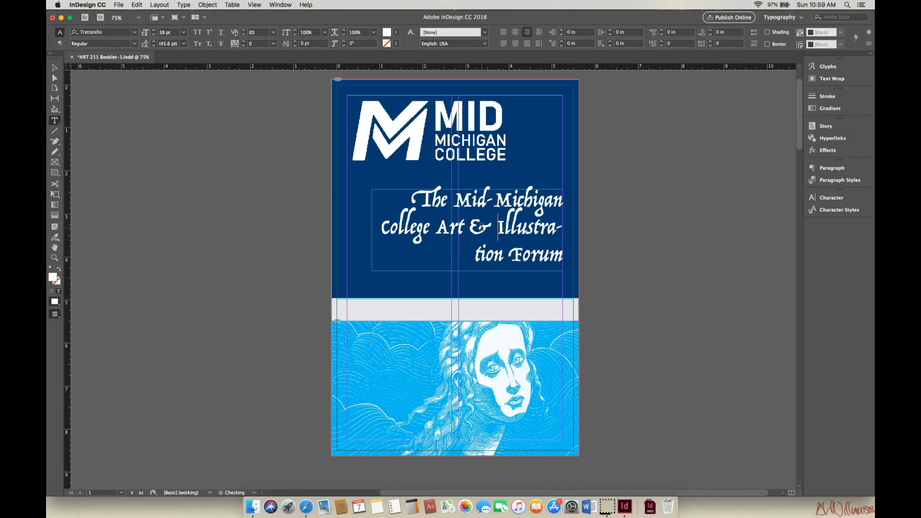
pyautogui.press('BackSpace')
# - Widen the title frame leftward to about 4.89 in and move it down to about X 0.39 in, Y 3.0 in
pyautogui.click(55, 71)
pyautogui.moveTo(372, 271); pyautogui.dragTo(351, 273)
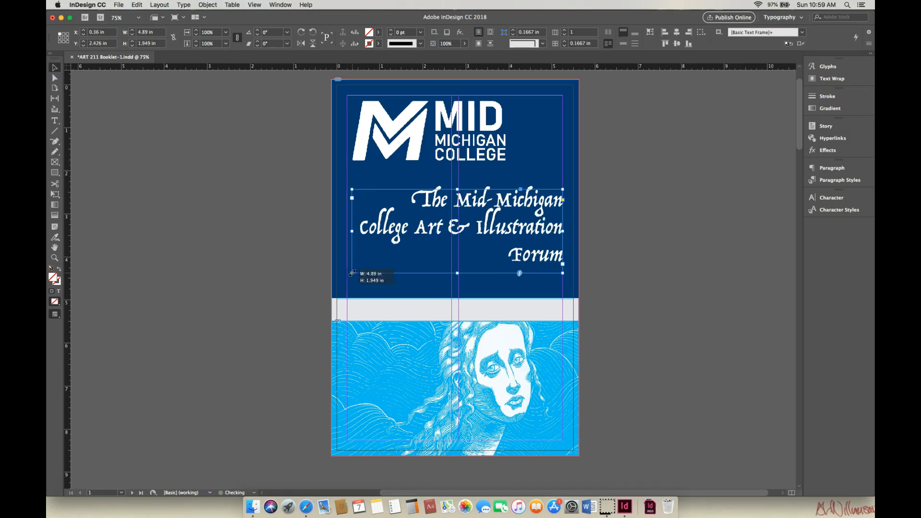
pyautogui.moveTo(525, 227); pyautogui.dragTo(527, 253)
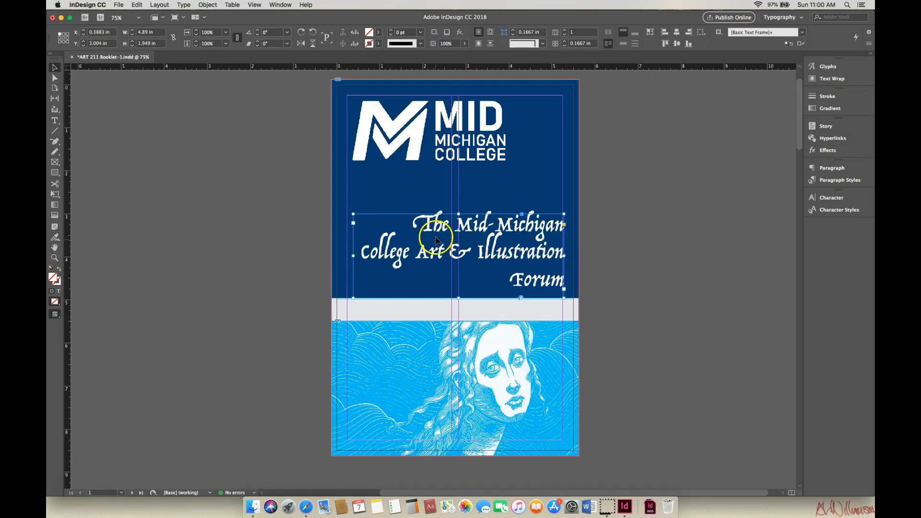
# - Select all of the title text and reduce its font size to 34 pt
pyautogui.doubleClick(422, 226)
pyautogui.moveTo(414, 223); pyautogui.dragTo(562, 278)
pyautogui.click(154, 36)
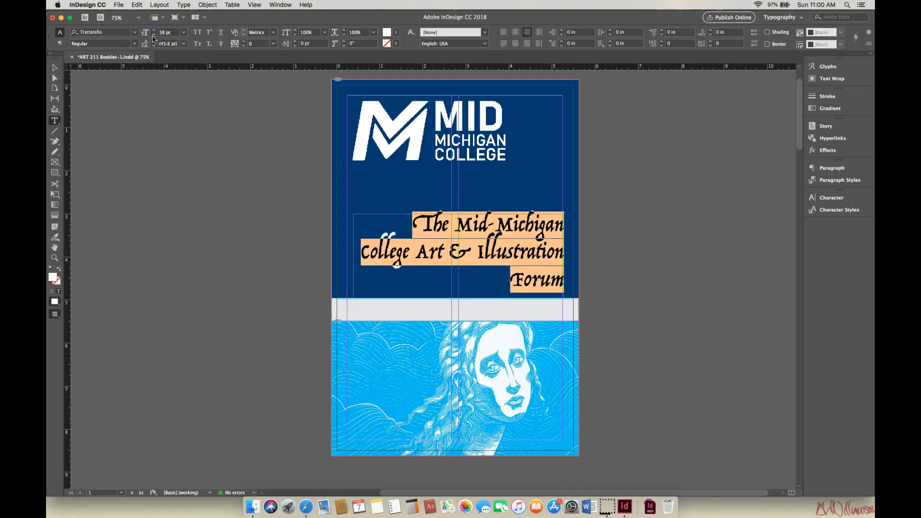
pyautogui.click(155, 36)
pyautogui.click(154, 36)
pyautogui.click(154, 36)
pyautogui.click(154, 36)
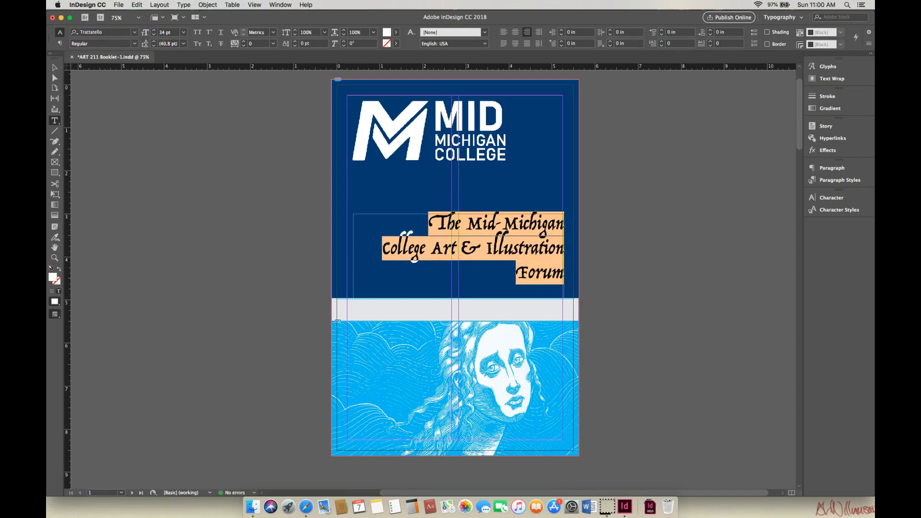
pyautogui.click(54, 67)
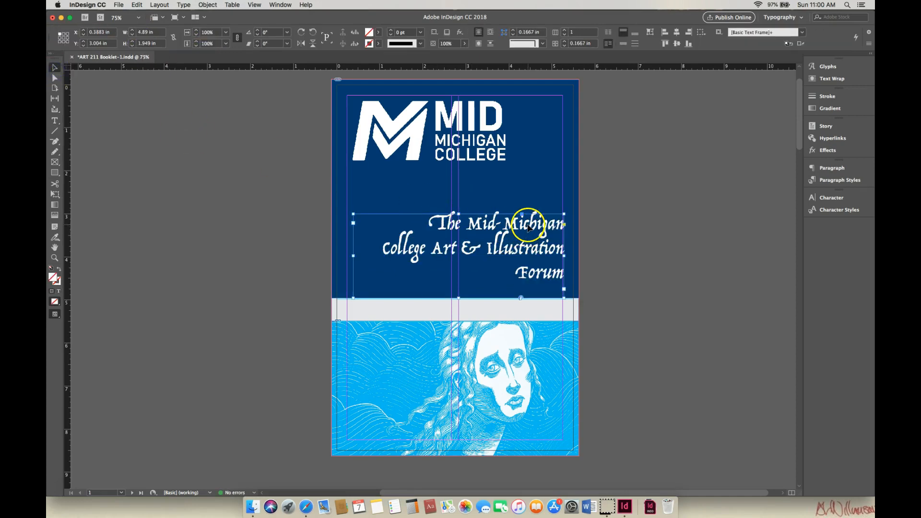
# - Lower the title frame to Y 3.23 in and shrink it to about 4.12 x 1.68 in, with its left edge at X 0.96 in
pyautogui.moveTo(528, 237)
pyautogui.mouseDown()
pyautogui.moveTo(537, 364)
pyautogui.moveTo(455, 363)
pyautogui.moveTo(525, 282)
pyautogui.moveTo(539, 226)
pyautogui.moveTo(526, 225)
pyautogui.moveTo(528, 233)
pyautogui.mouseUp()
pyautogui.moveTo(459, 306); pyautogui.dragTo(460, 296)
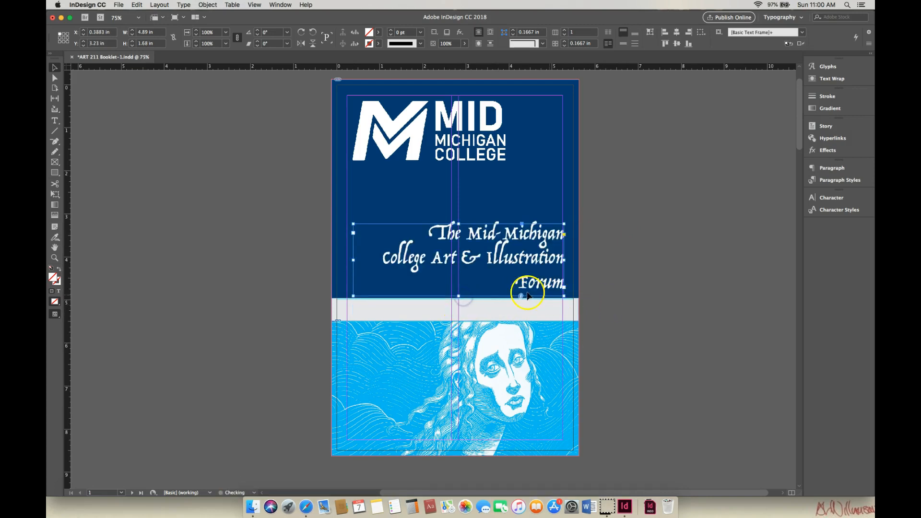
pyautogui.moveTo(353, 260); pyautogui.dragTo(378, 261)
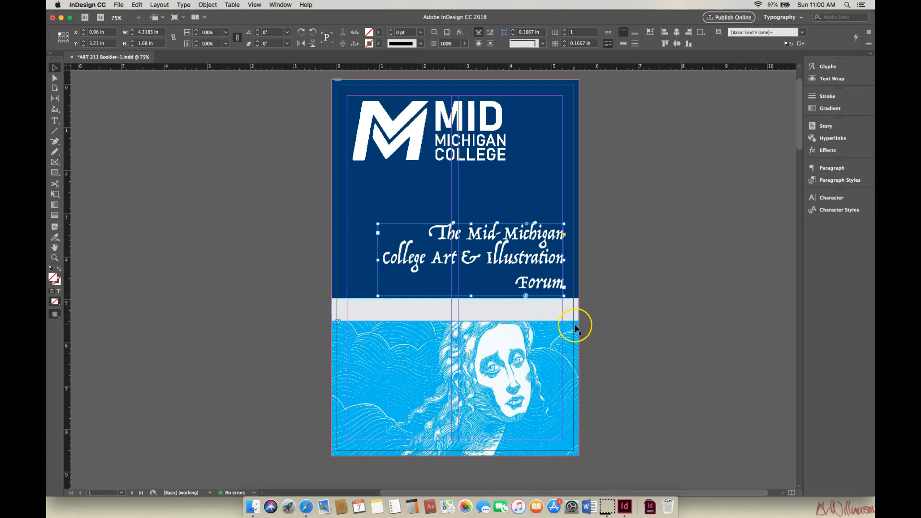
# - Select the light gray band and the blue illustration block together and lock them in place
pyautogui.click(557, 346)
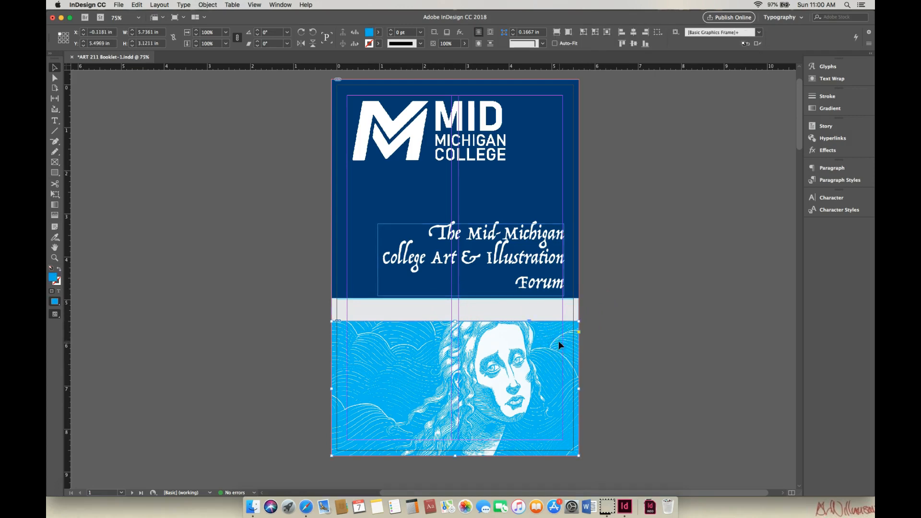
pyautogui.click(294, 319)
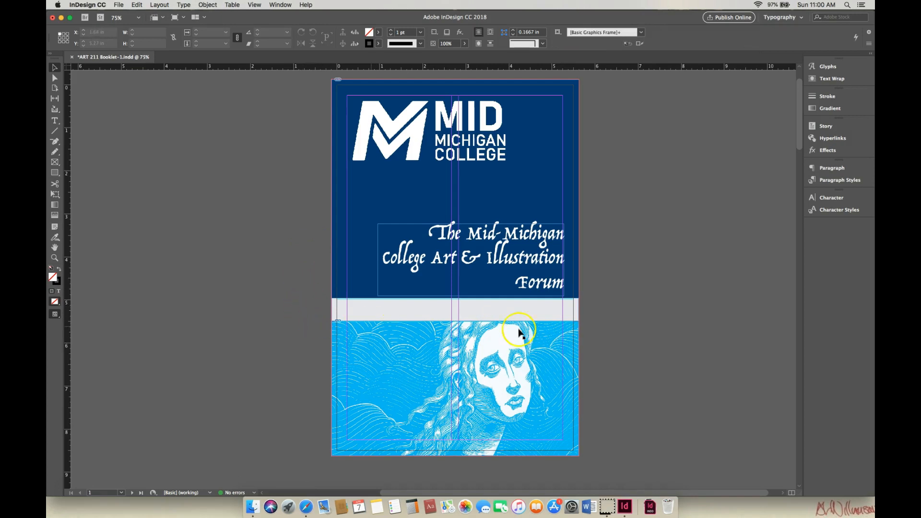
pyautogui.moveTo(276, 307); pyautogui.dragTo(609, 463)
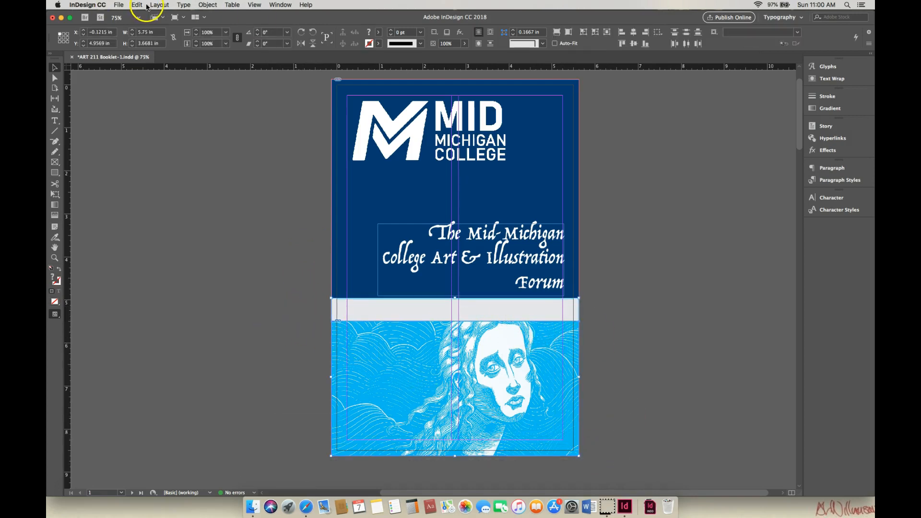
pyautogui.click(208, 5)
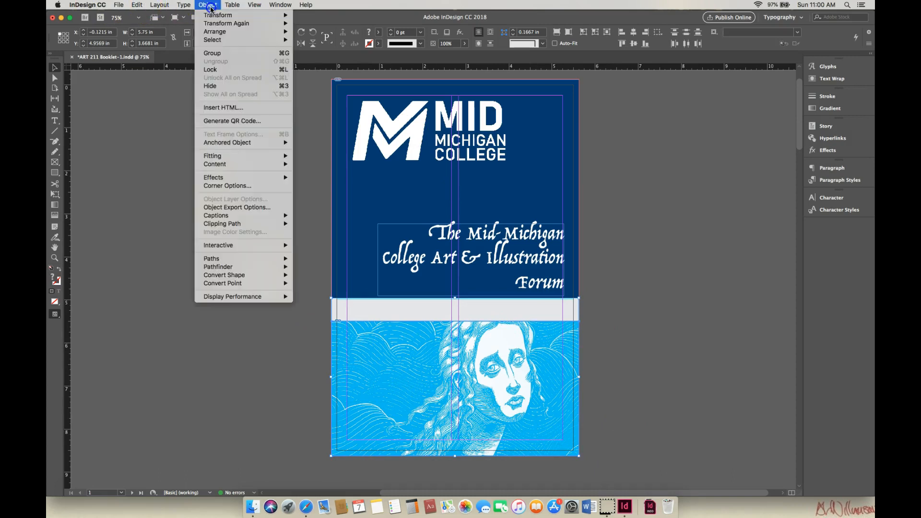
pyautogui.click(216, 54)
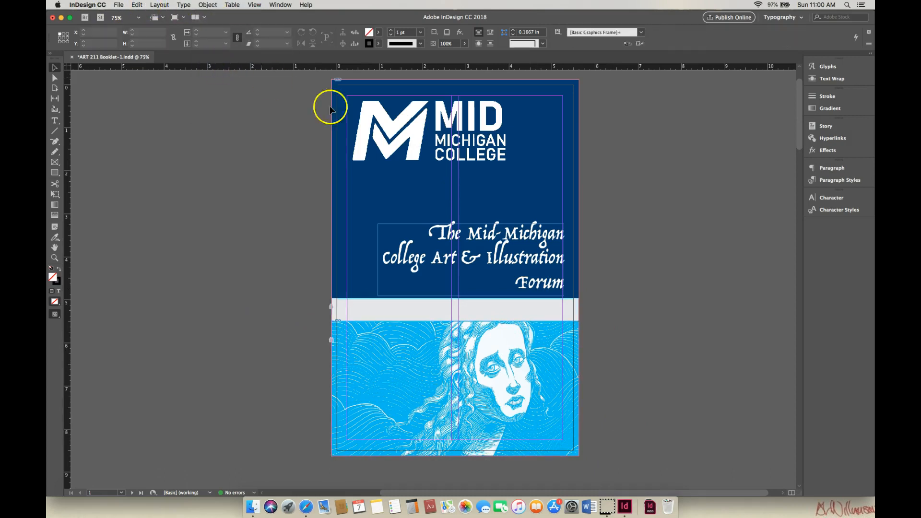
pyautogui.click(508, 163)
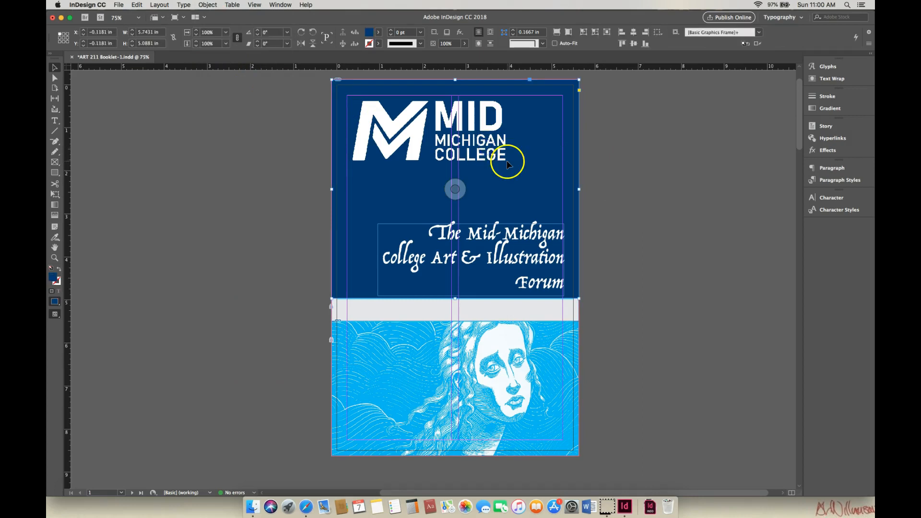
pyautogui.click(491, 153)
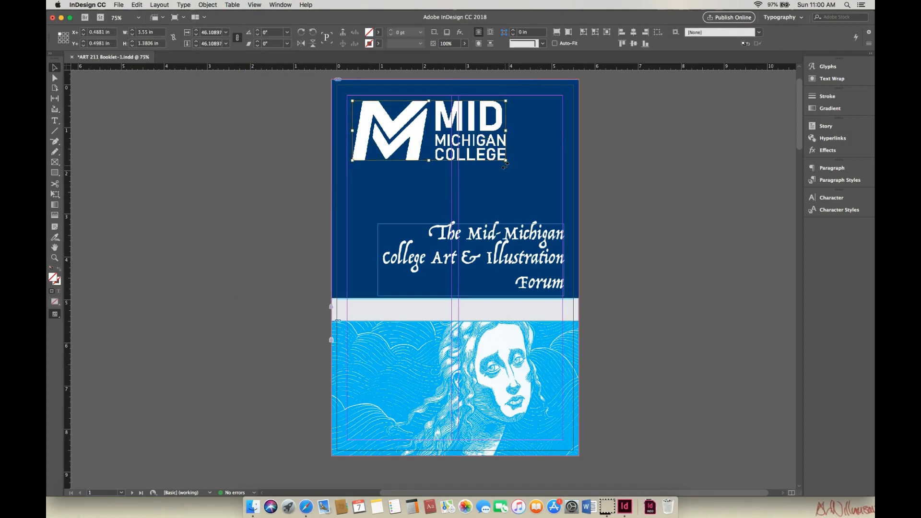
pyautogui.click(442, 136)
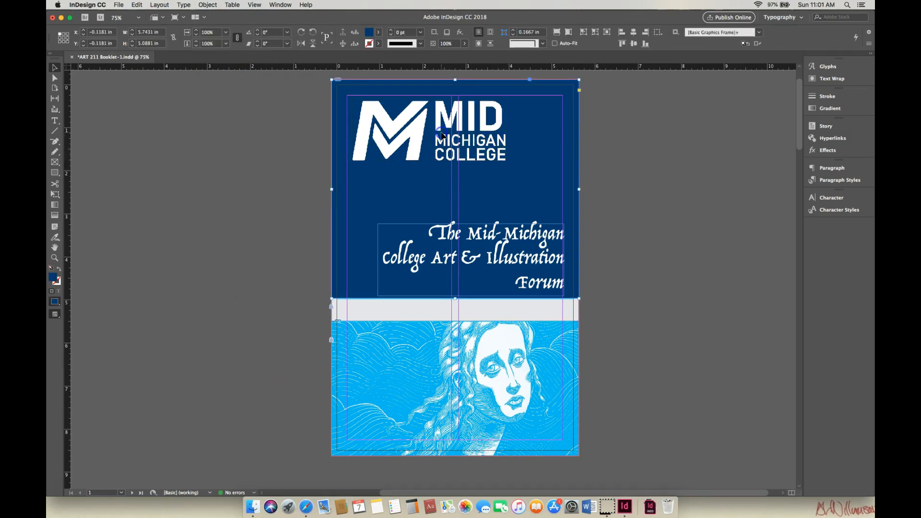
pyautogui.click(668, 140)
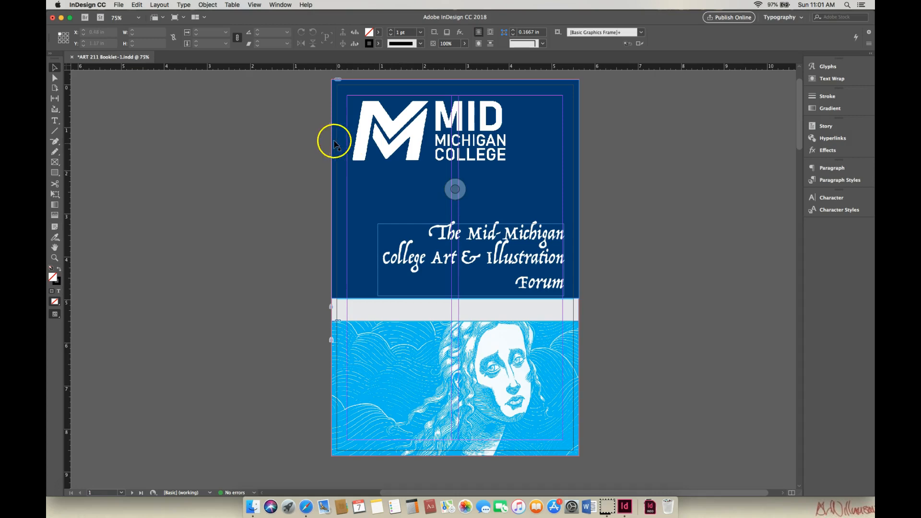
# - Switch to the assignment page in Safari and copy the cover date text "February 23 – March 2, 2019"
pyautogui.click(60, 18)
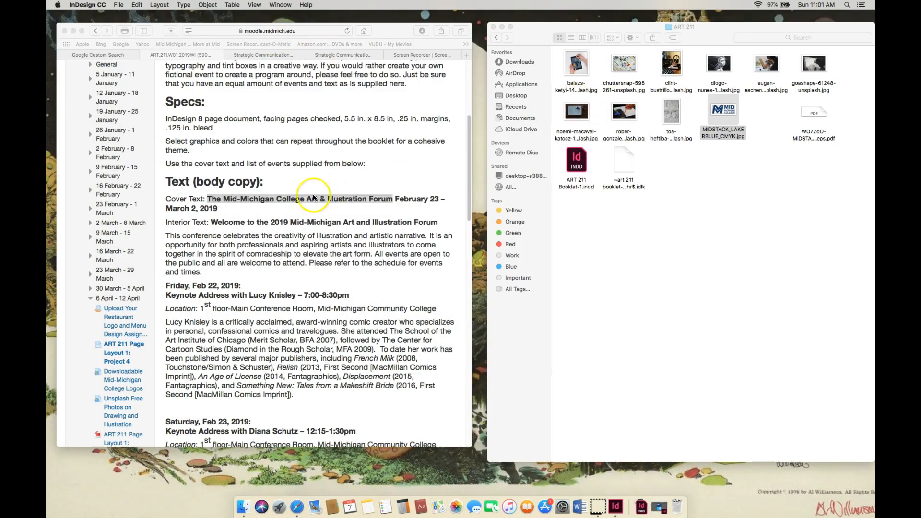
pyautogui.click(416, 199)
pyautogui.moveTo(396, 199); pyautogui.dragTo(326, 209)
pyautogui.press('super+c')
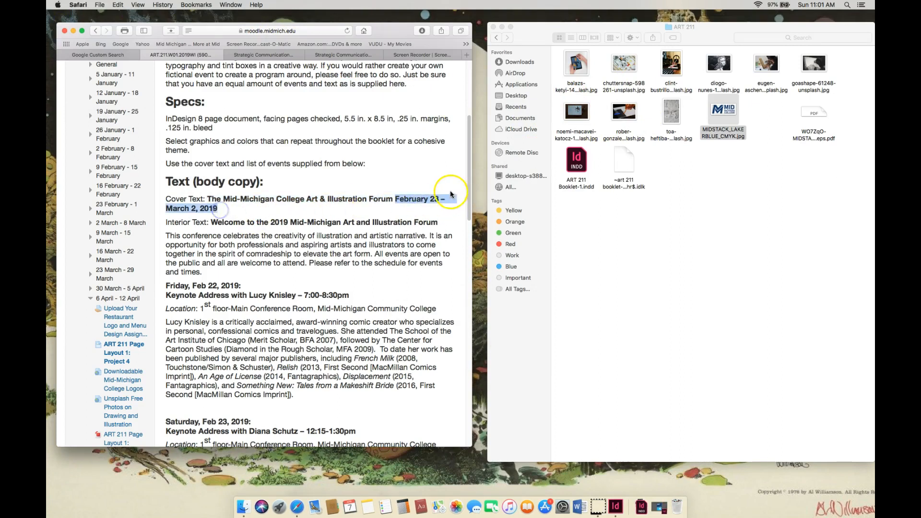
pyautogui.rightClick(434, 200)
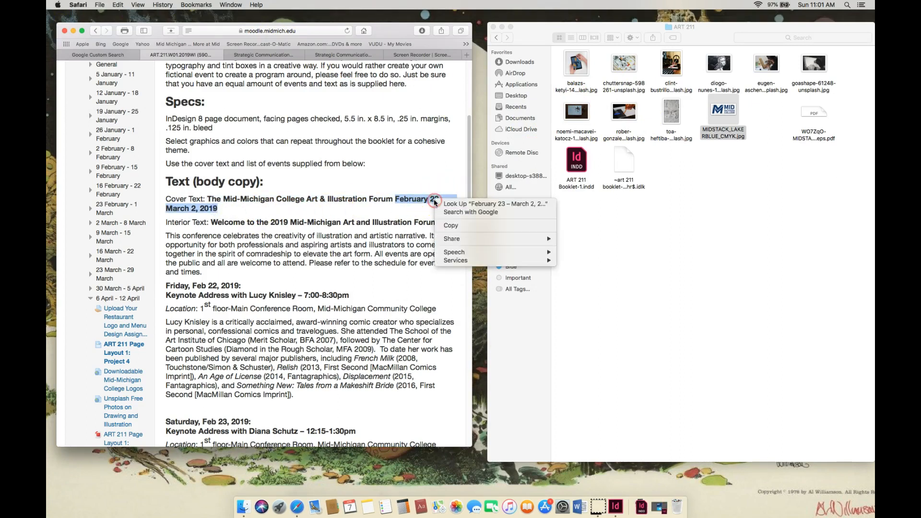
pyautogui.click(451, 225)
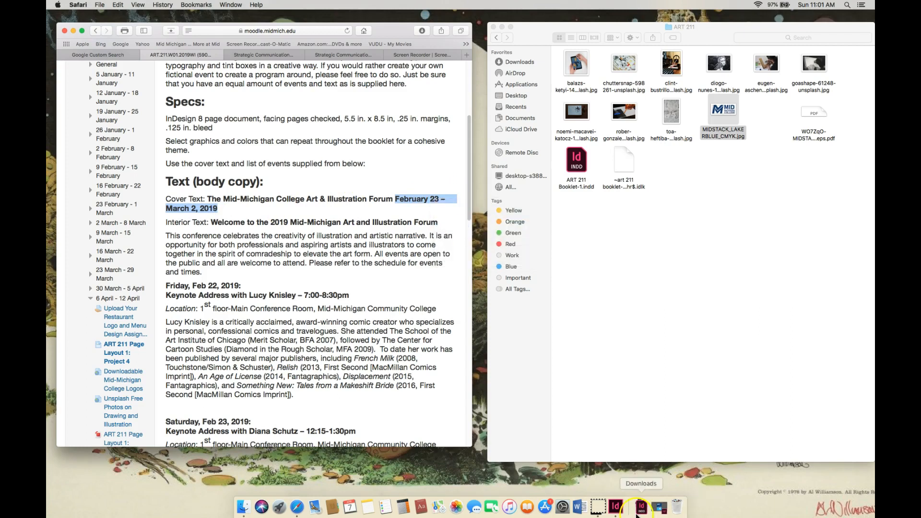
# - Return to InDesign, draw a text frame across the light gray band below the title, and paste the copied dates into it
pyautogui.click(617, 507)
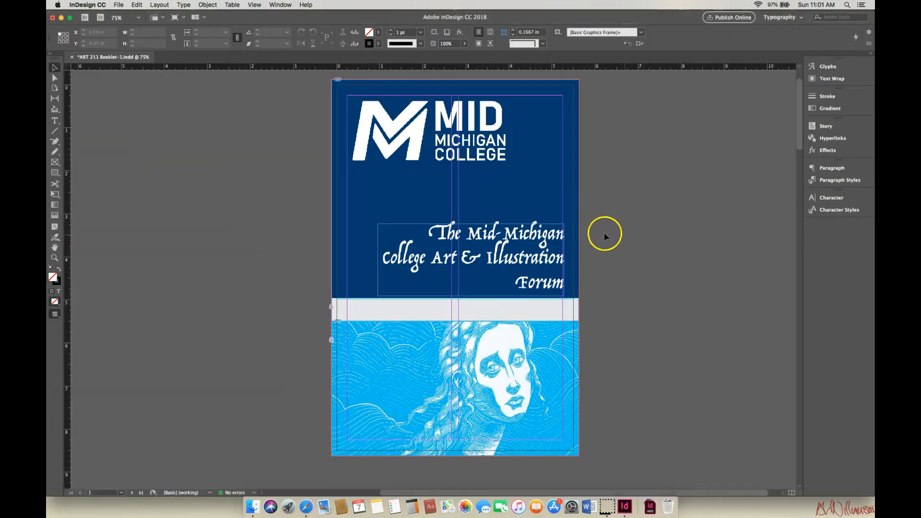
pyautogui.click(54, 120)
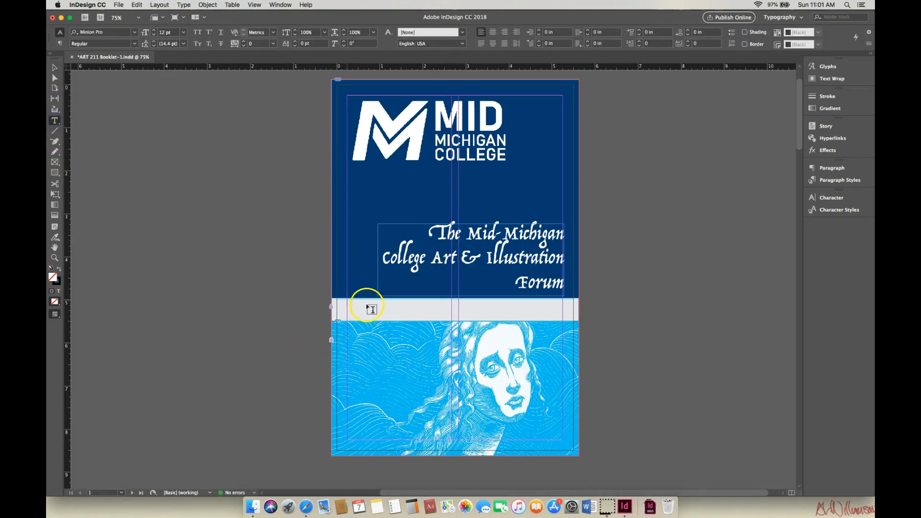
pyautogui.moveTo(565, 303); pyautogui.dragTo(382, 316)
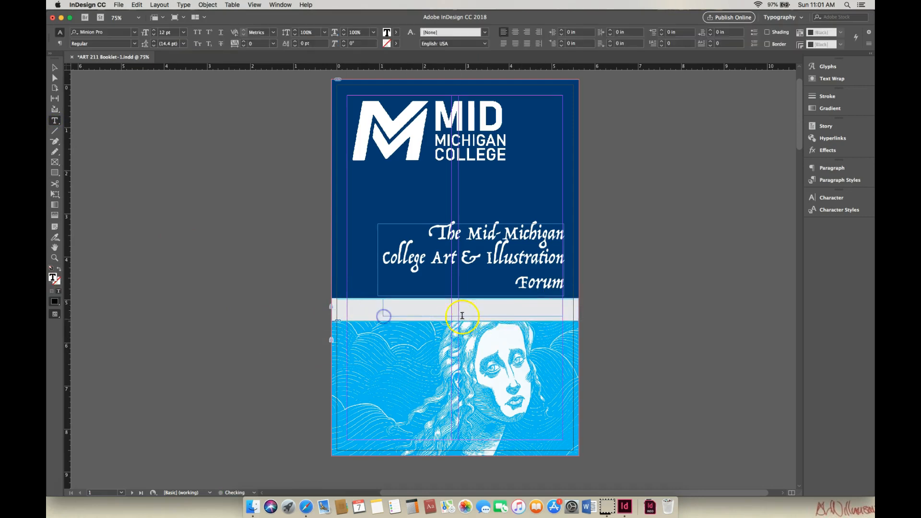
pyautogui.rightClick(419, 310)
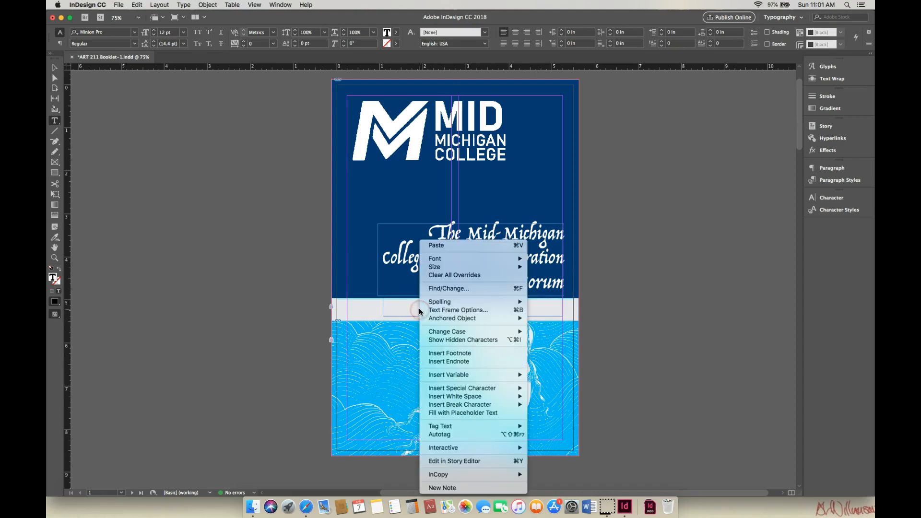
pyautogui.click(456, 246)
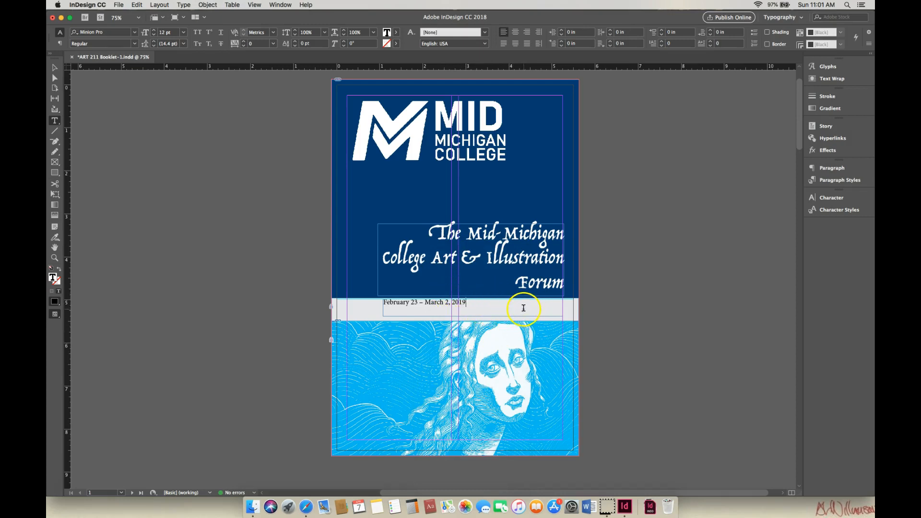
# - Set the cover dates in the Trattatello font and align them to the right edge of their frame
pyautogui.moveTo(384, 302); pyautogui.dragTo(467, 302)
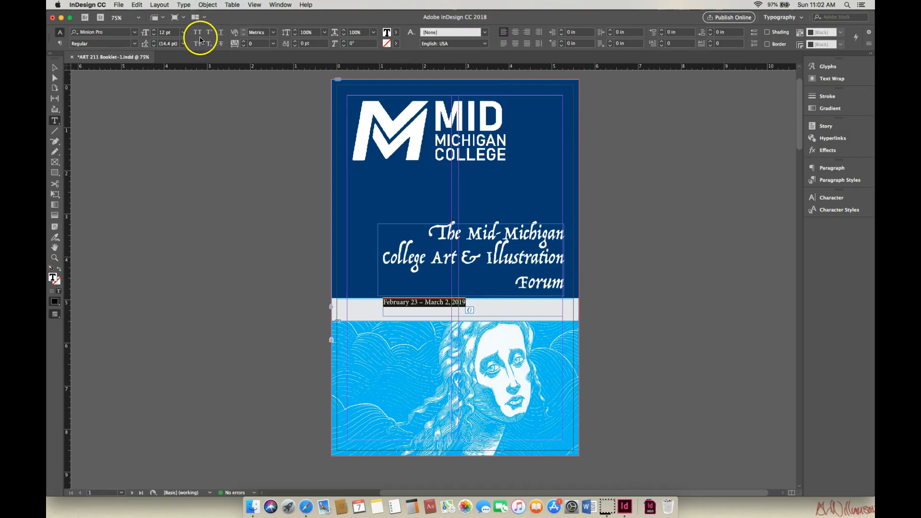
pyautogui.click(136, 33)
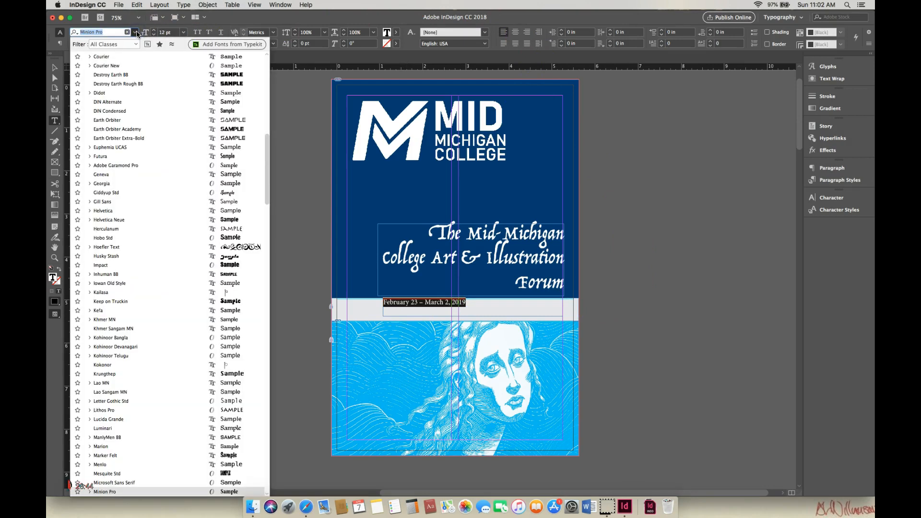
pyautogui.moveTo(263, 139); pyautogui.dragTo(273, 56)
pyautogui.click(249, 58)
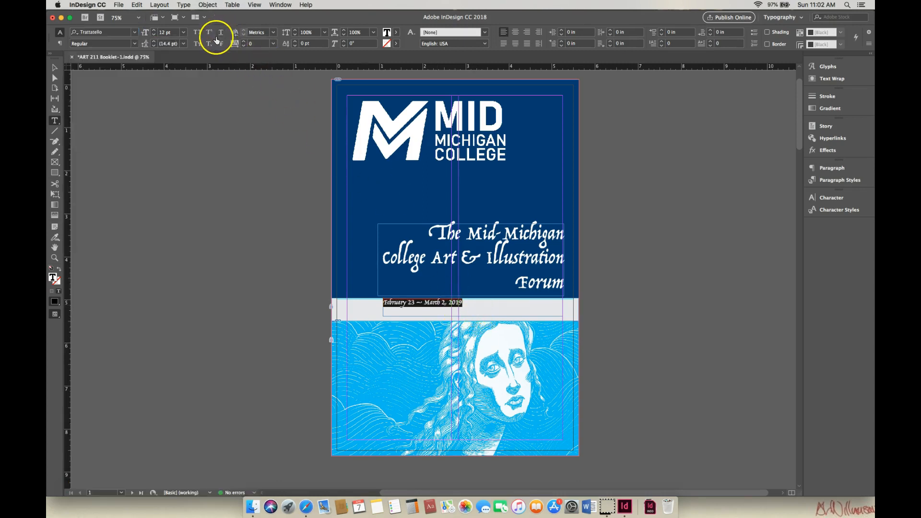
pyautogui.click(528, 32)
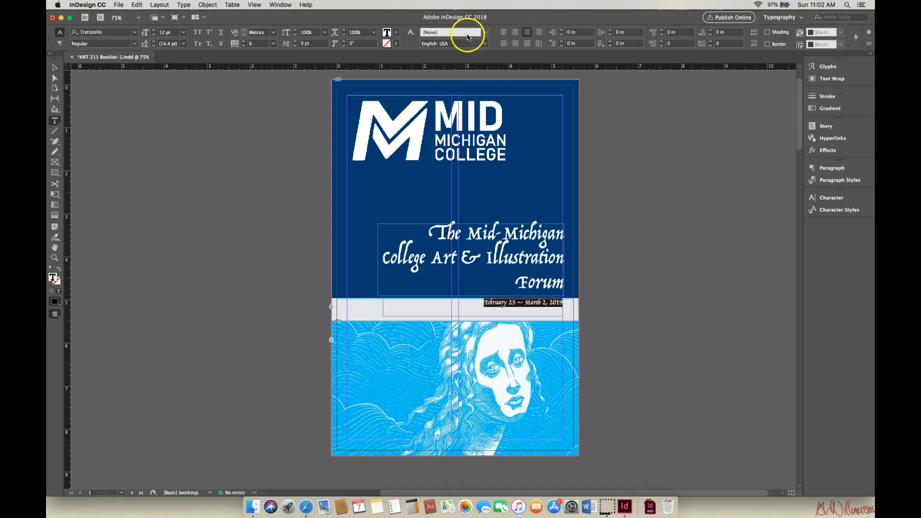
# - Enlarge the cover date text to 21 pt
pyautogui.click(156, 32)
pyautogui.click(155, 32)
pyautogui.click(155, 32)
pyautogui.click(156, 32)
pyautogui.click(155, 32)
pyautogui.click(156, 32)
pyautogui.click(155, 31)
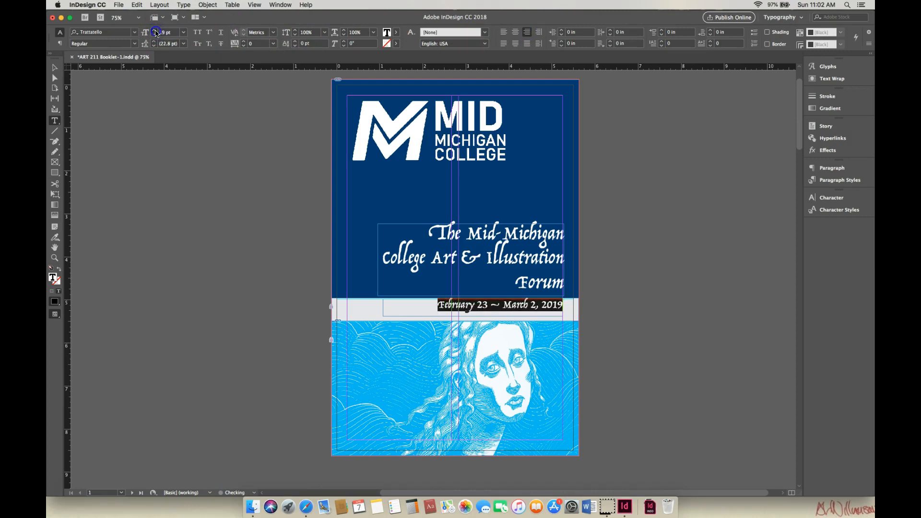
pyautogui.click(155, 32)
pyautogui.click(155, 31)
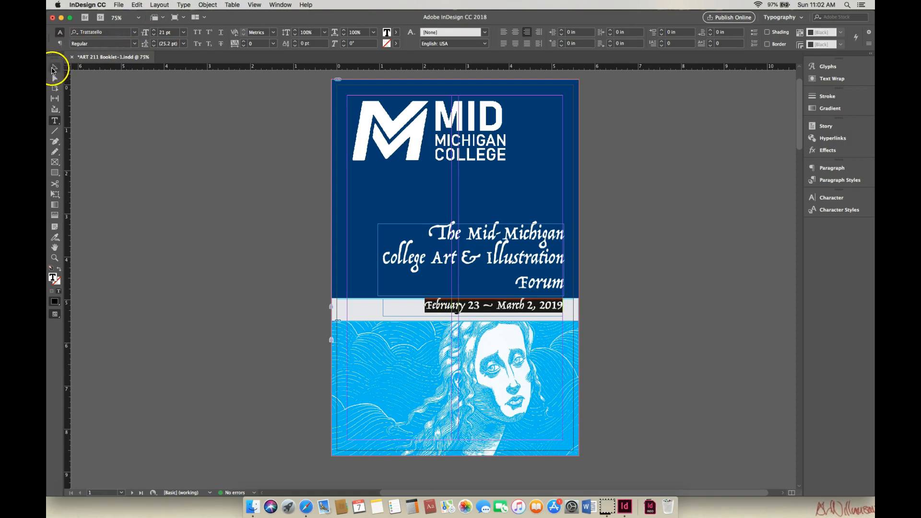
# - Shrink the date frame to about 3.29 x 0.40 in and center it vertically in the light gray band, at about X 1.96, Y 5.09 in
pyautogui.click(53, 69)
pyautogui.moveTo(554, 310); pyautogui.dragTo(555, 312)
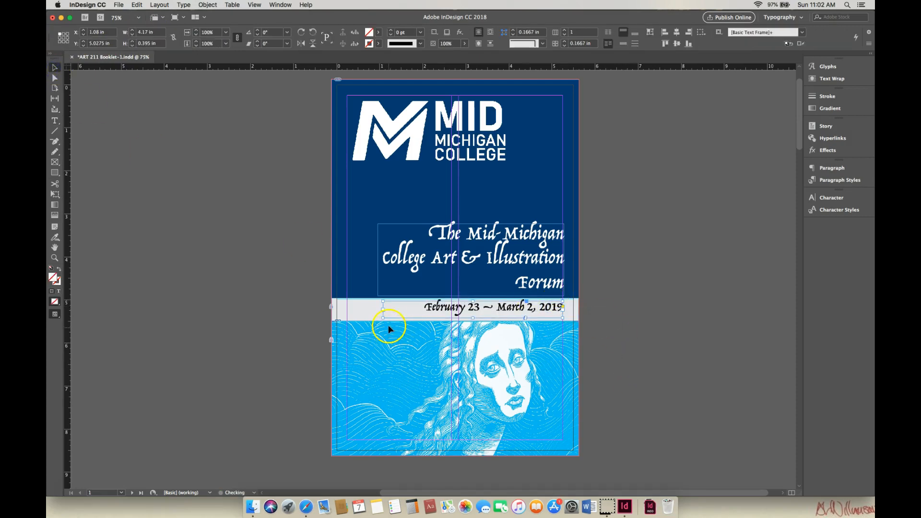
pyautogui.moveTo(383, 318); pyautogui.dragTo(424, 320)
pyautogui.click(546, 311)
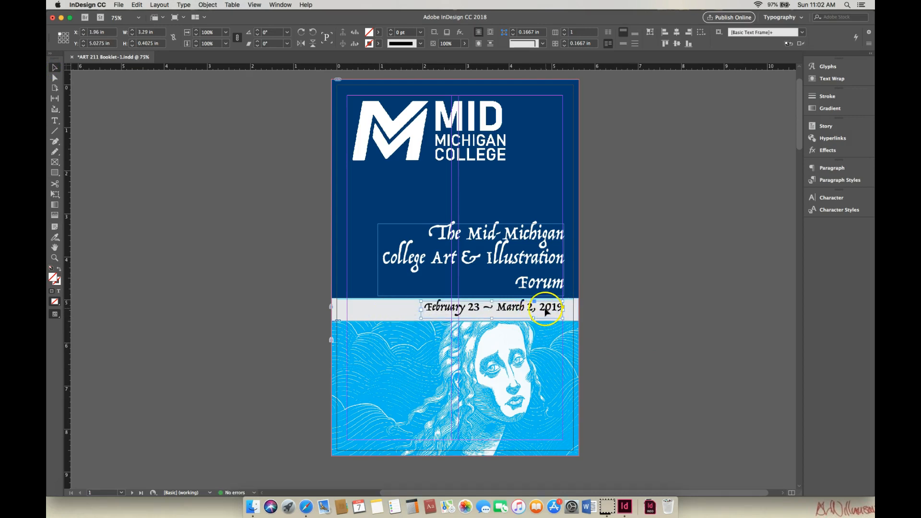
pyautogui.moveTo(545, 309); pyautogui.dragTo(545, 307)
pyautogui.click(523, 309)
pyautogui.moveTo(523, 309); pyautogui.dragTo(525, 312)
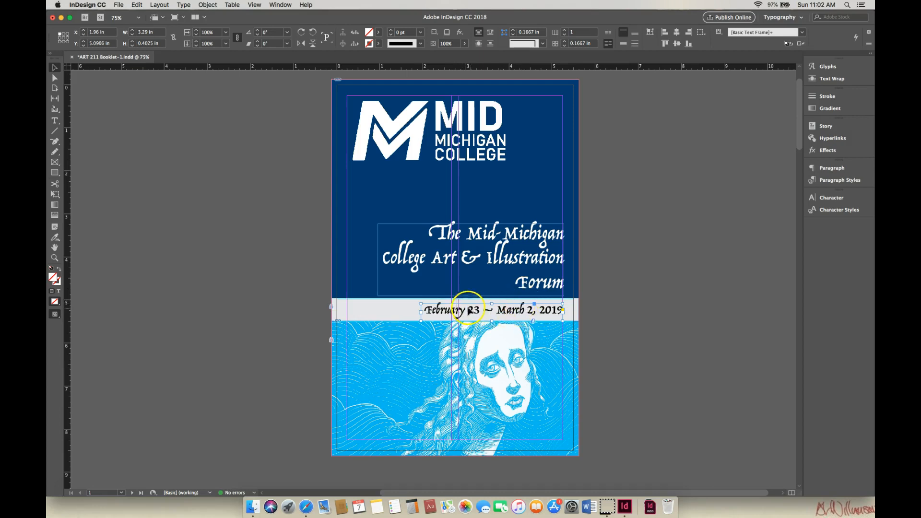
pyautogui.click(610, 312)
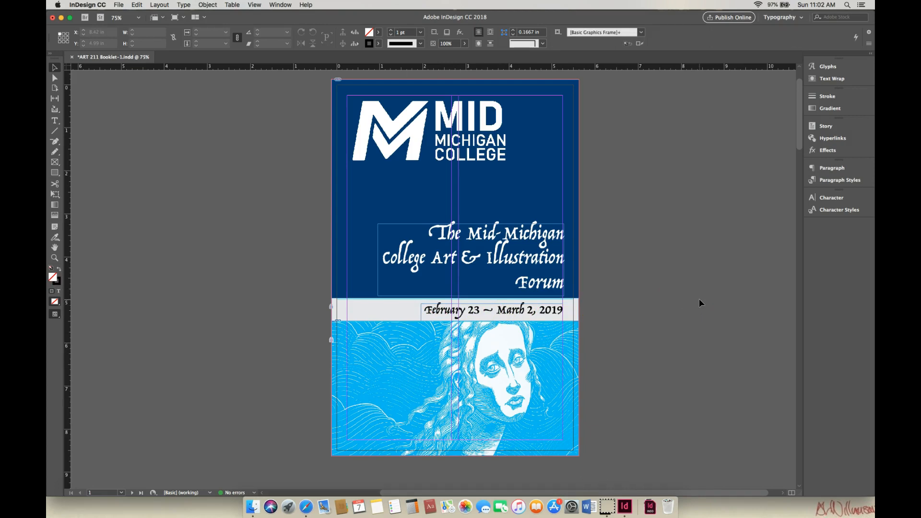
# - Select all the remaining cover objects, including the logo, title and date frames, and lock them in place
pyautogui.moveTo(315, 76); pyautogui.dragTo(602, 466)
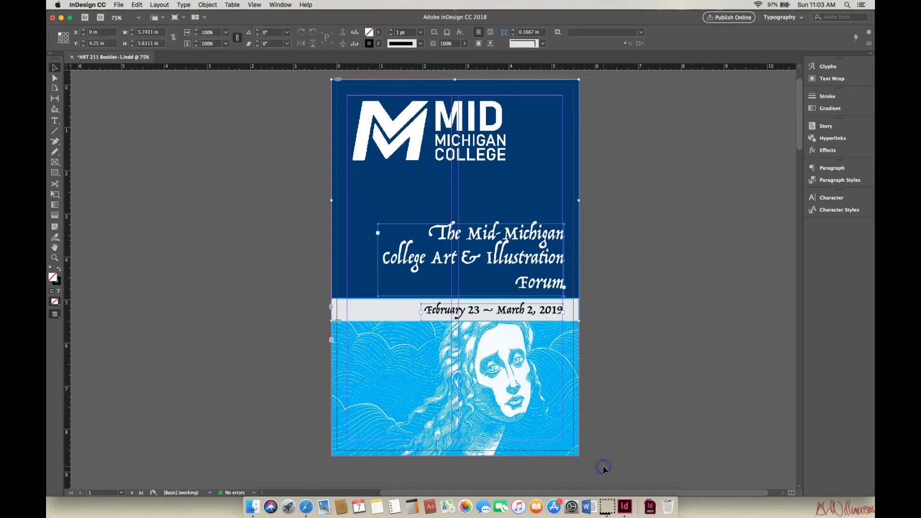
pyautogui.click(205, 5)
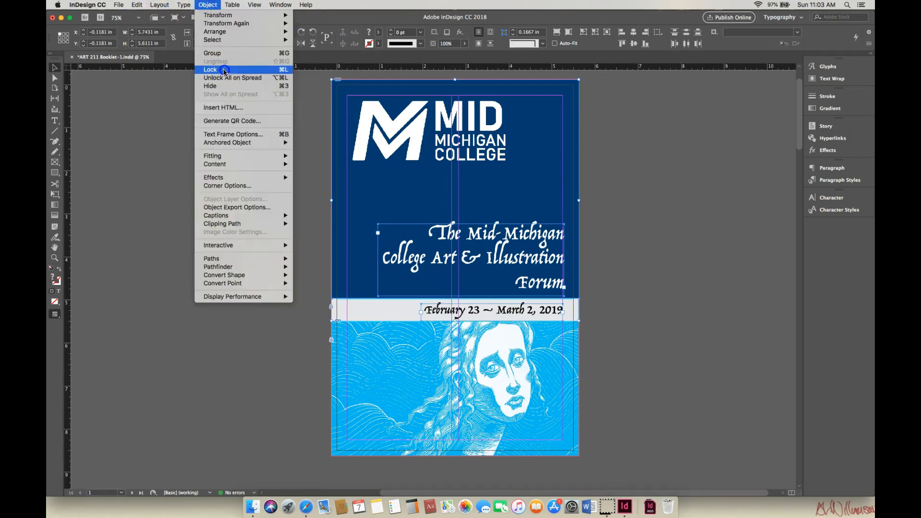
pyautogui.click(225, 70)
pyautogui.click(407, 124)
pyautogui.click(623, 175)
pyautogui.moveTo(801, 137)
pyautogui.mouseDown()
pyautogui.moveTo(804, 219)
pyautogui.moveTo(795, 132)
pyautogui.moveTo(799, 235)
pyautogui.moveTo(801, 138)
pyautogui.mouseUp()
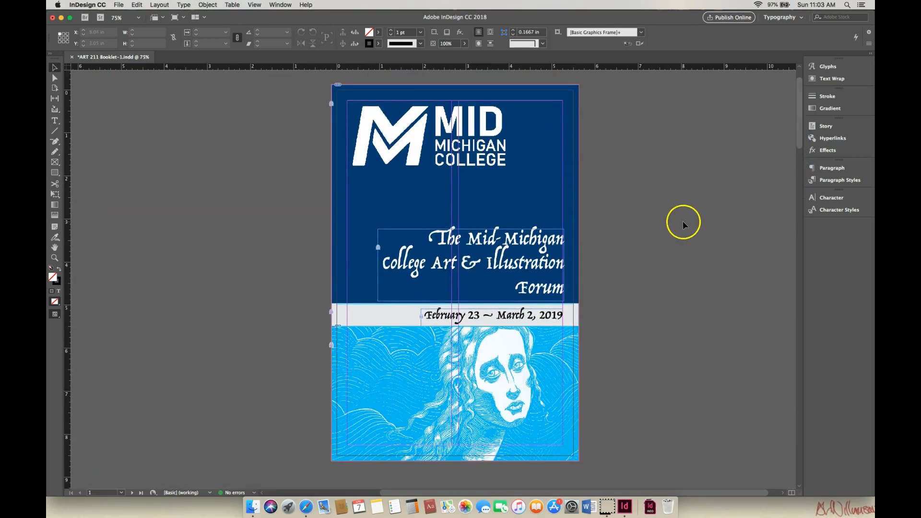